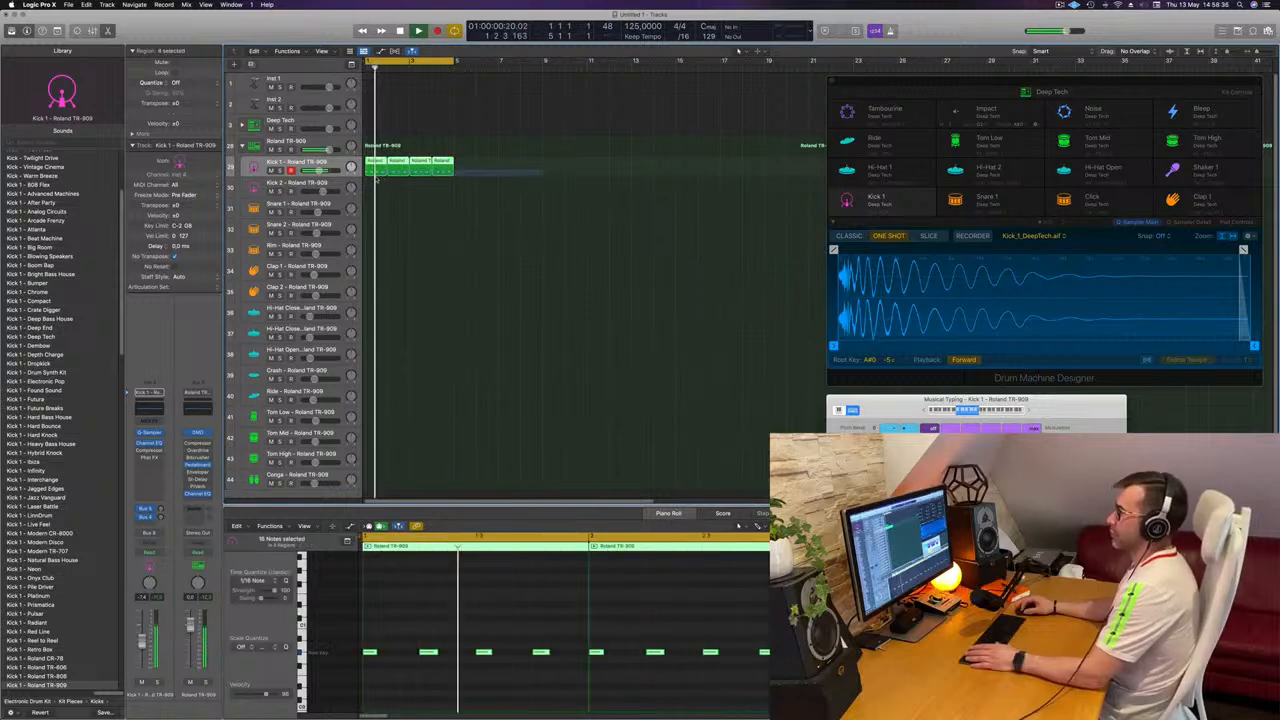
Transpose all 16 Kick 1 notes down to E0 while auditioning the loop.
click(449, 613)
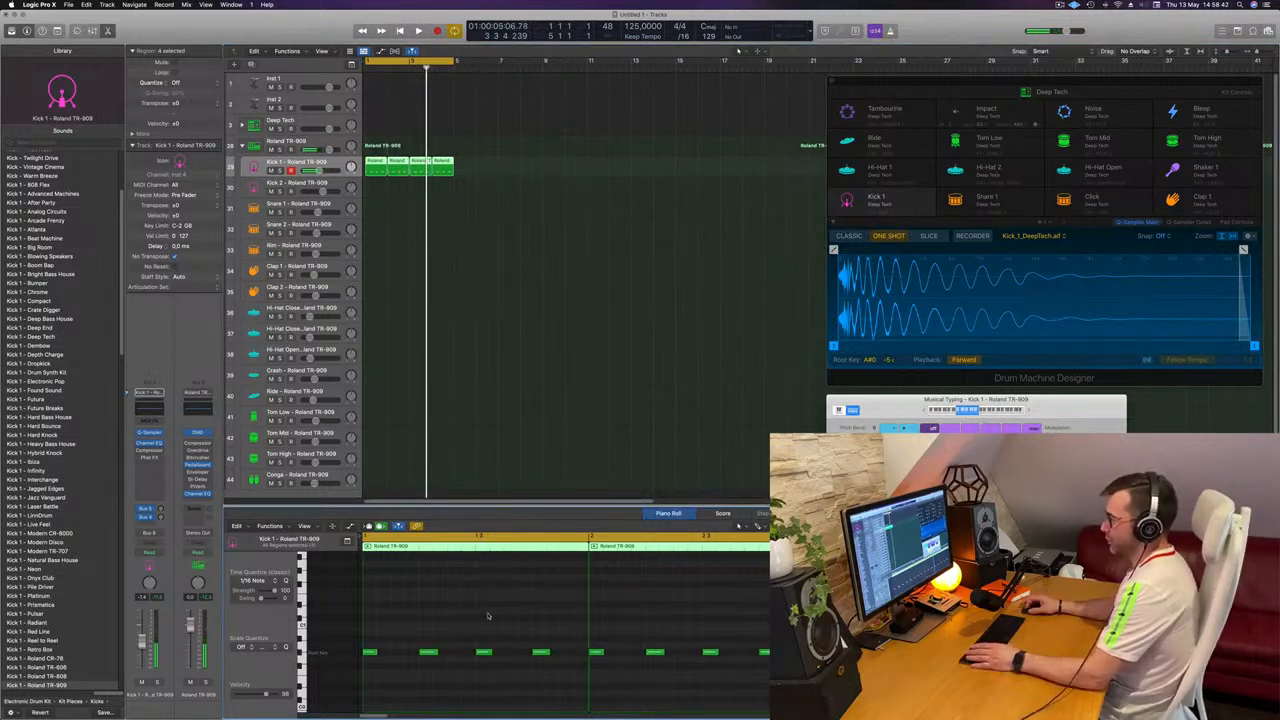
key(space)
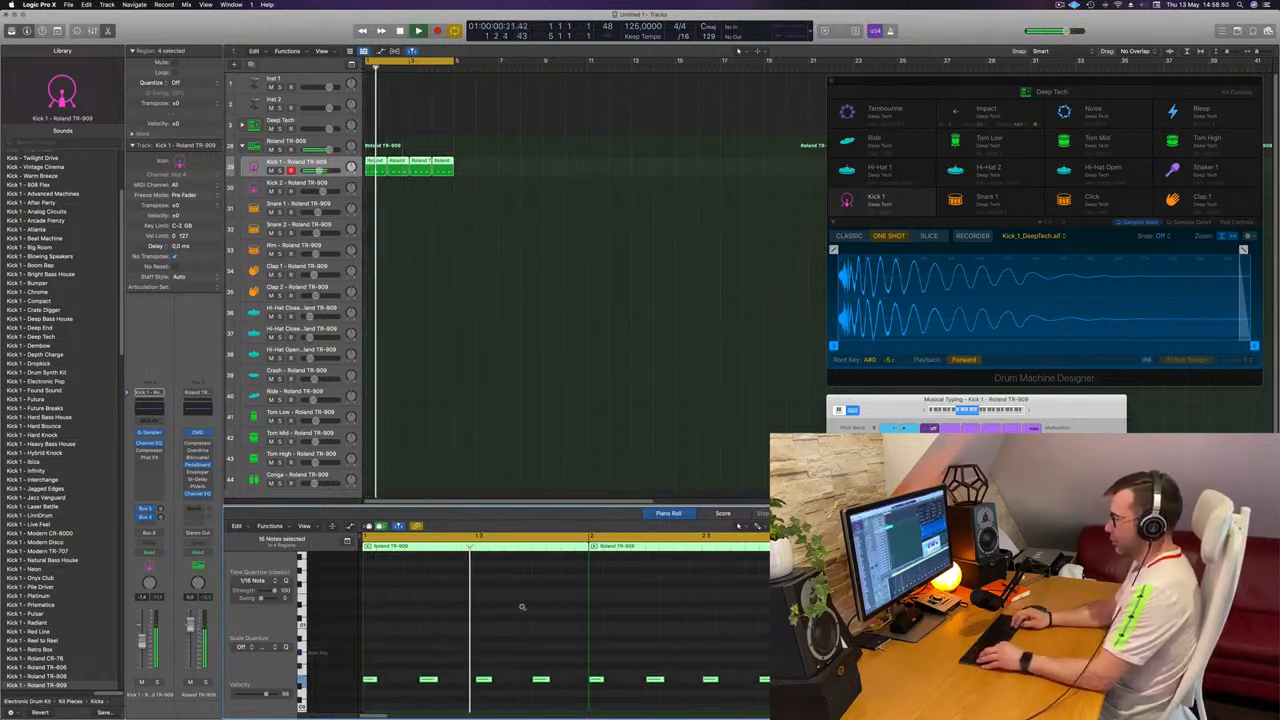
key(alt+Up)
key(alt+Up)
key(space)
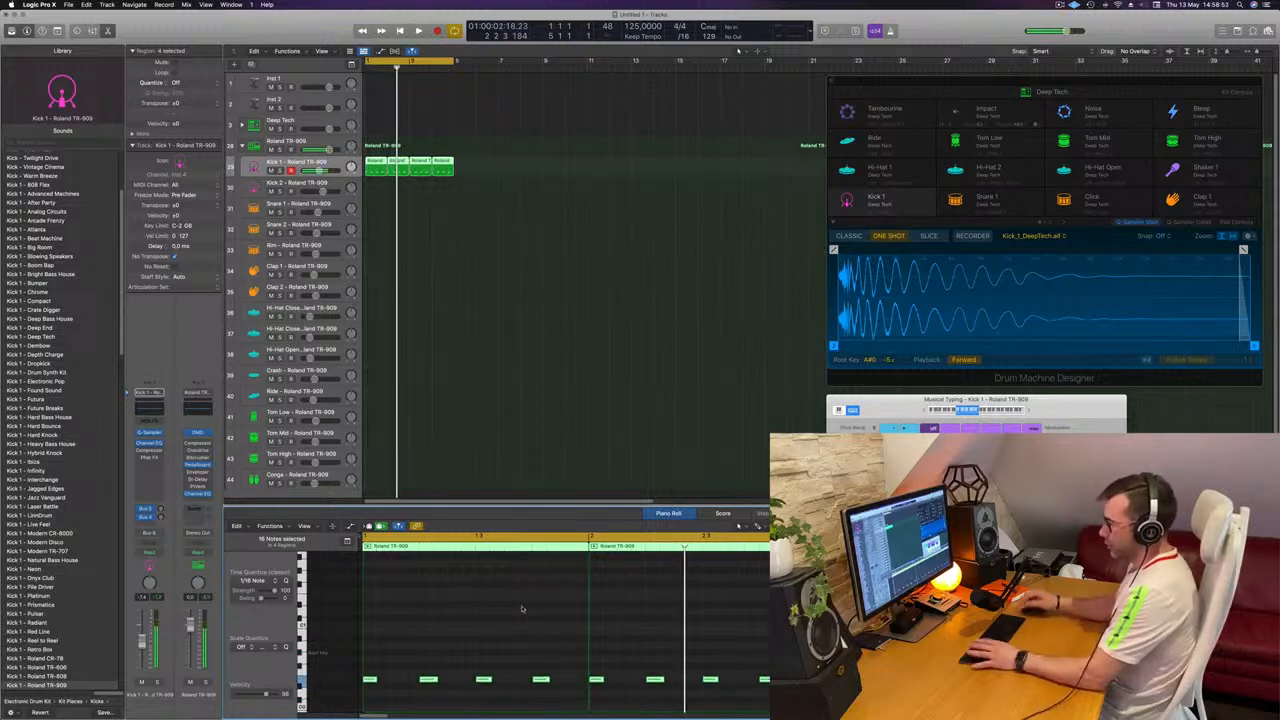
Play the loop, move the Musical Typing window aside, and lengthen all 16 selected Kick 1 notes slightly.
key(space)
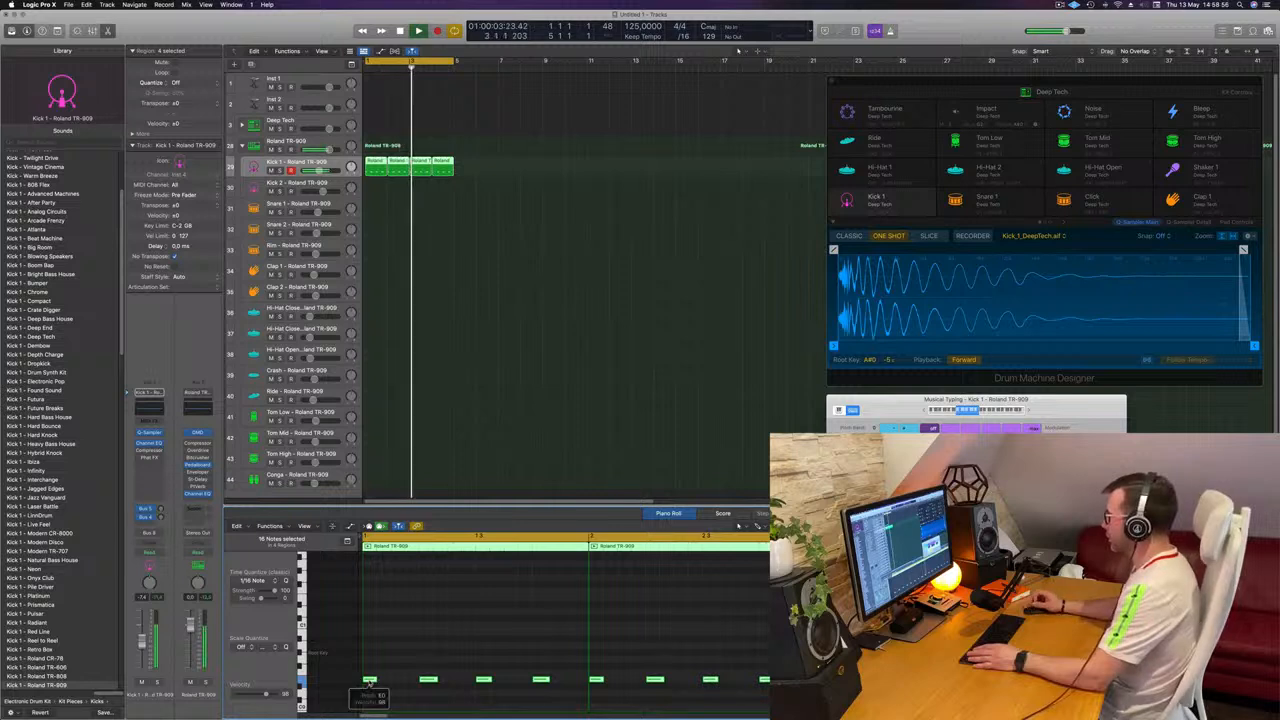
drag(890, 398, 1064, 298)
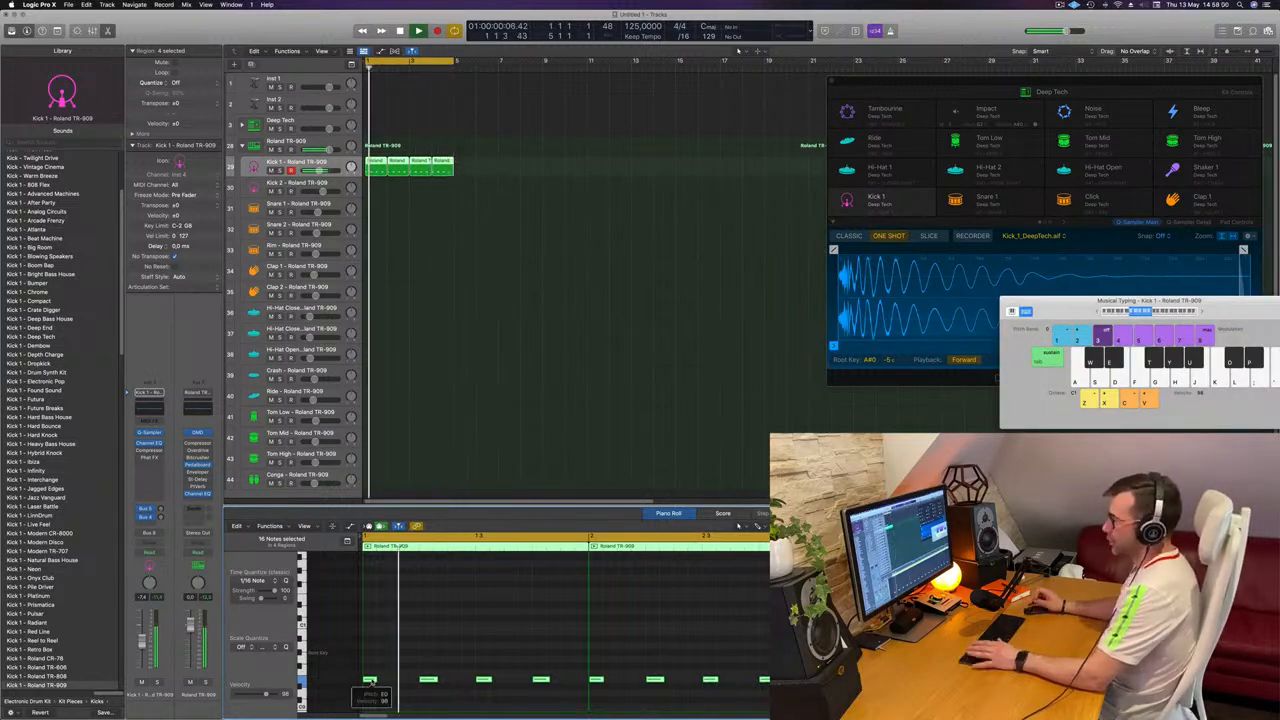
drag(370, 683, 390, 683)
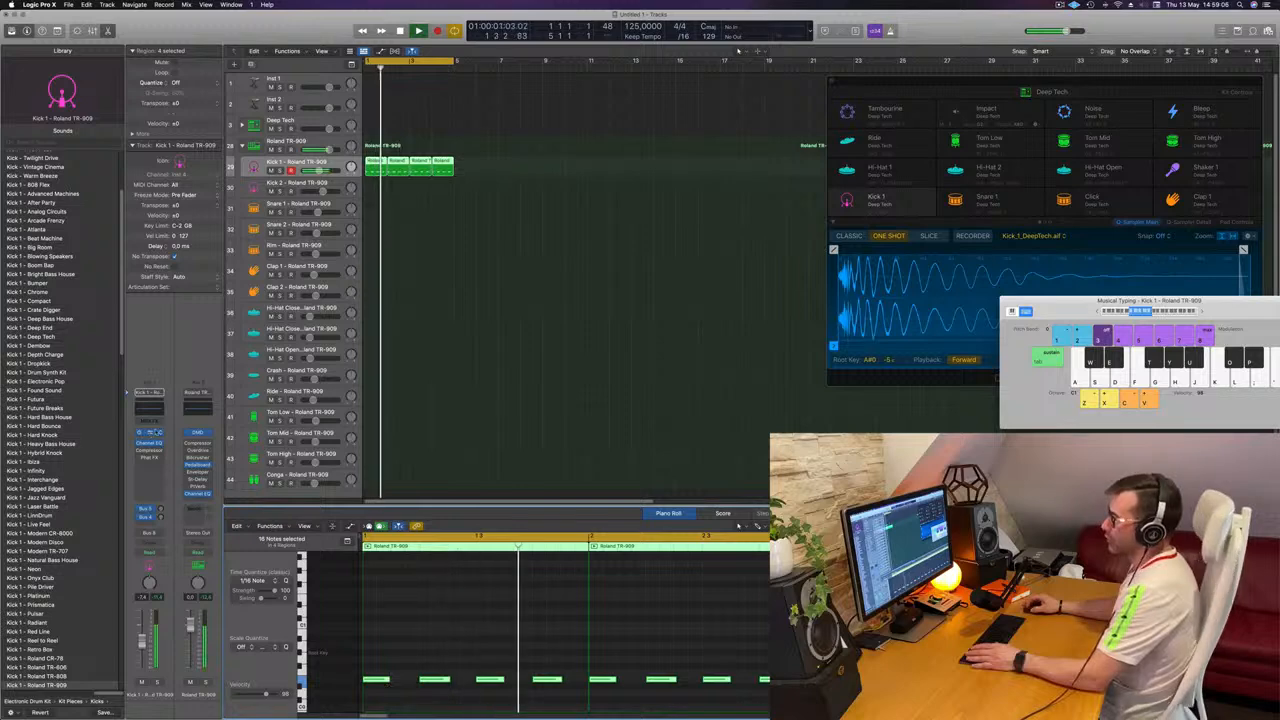
Open the Kick 1 track's sampler, try a coarse pitch change, and review its LFO and modulation settings.
click(149, 433)
drag(752, 133, 897, 144)
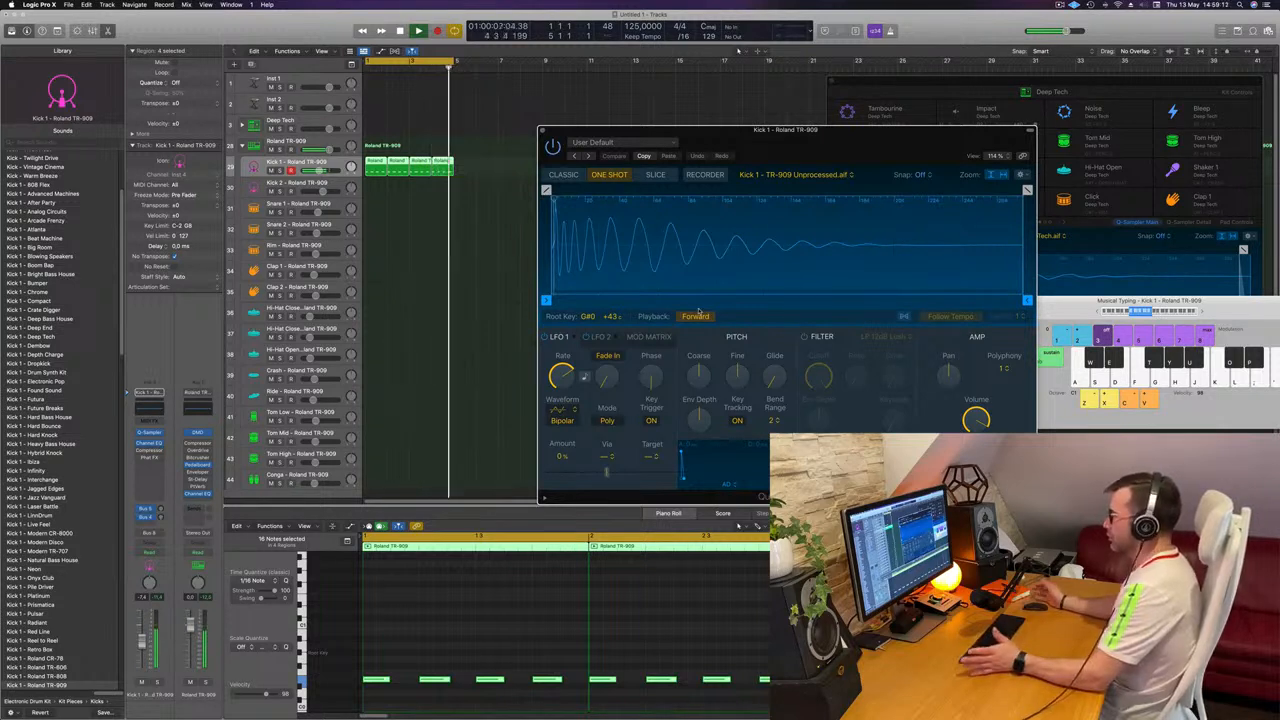
mouse_move(698, 376)
mouse_down()
mouse_move(700, 392)
mouse_move(704, 376)
mouse_up()
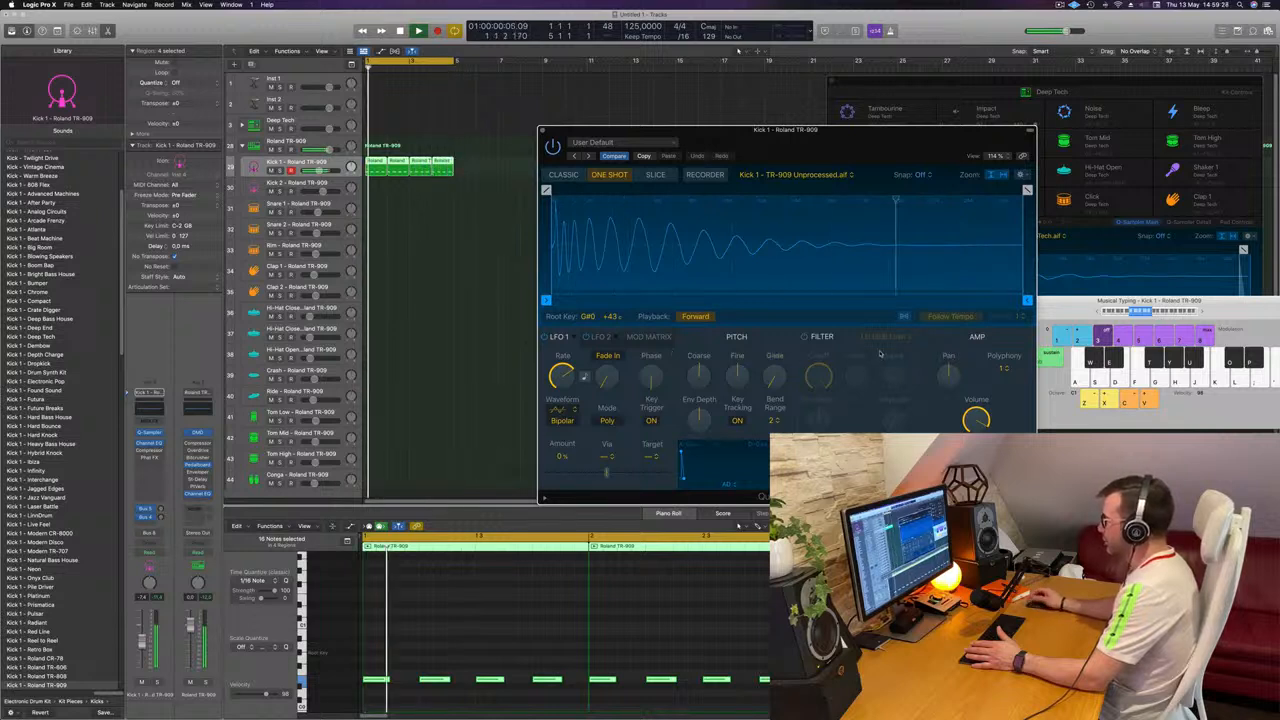
click(648, 336)
click(600, 336)
click(550, 337)
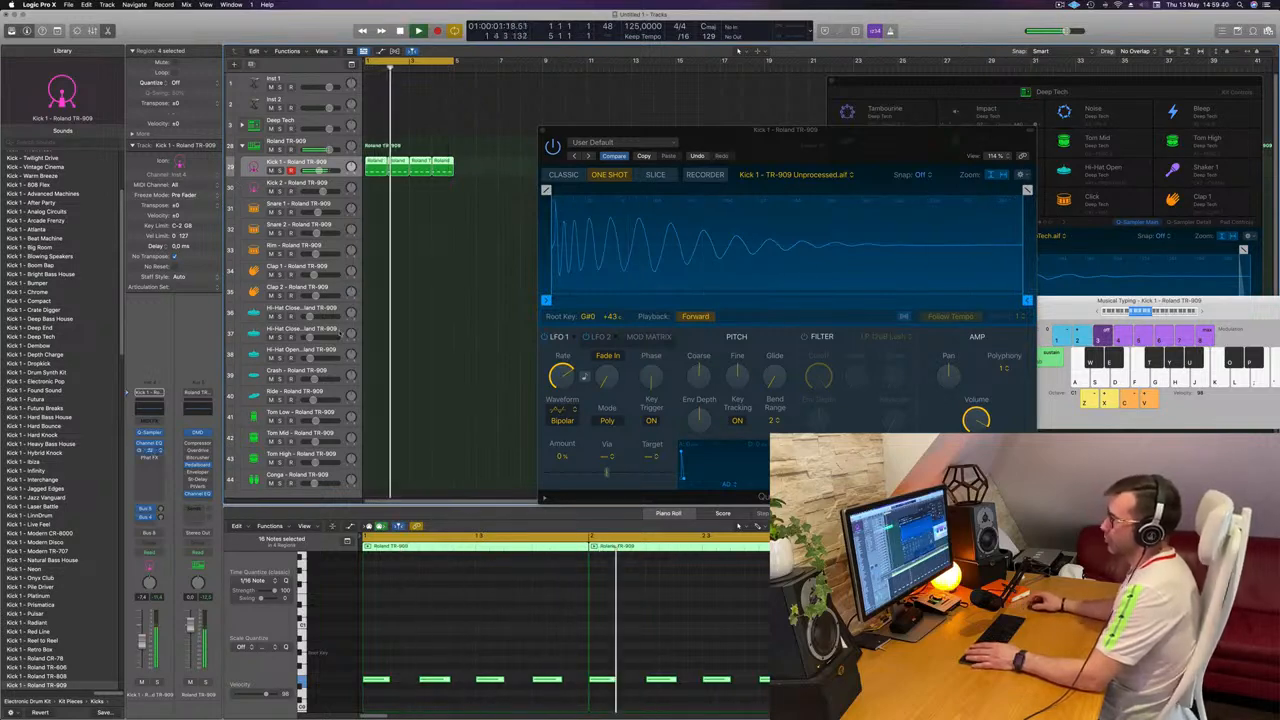
Enable and open the Compressor on the Kick 1 track, and set its circuit type to Classic VCA.
click(149, 450)
drag(629, 134, 702, 154)
click(733, 194)
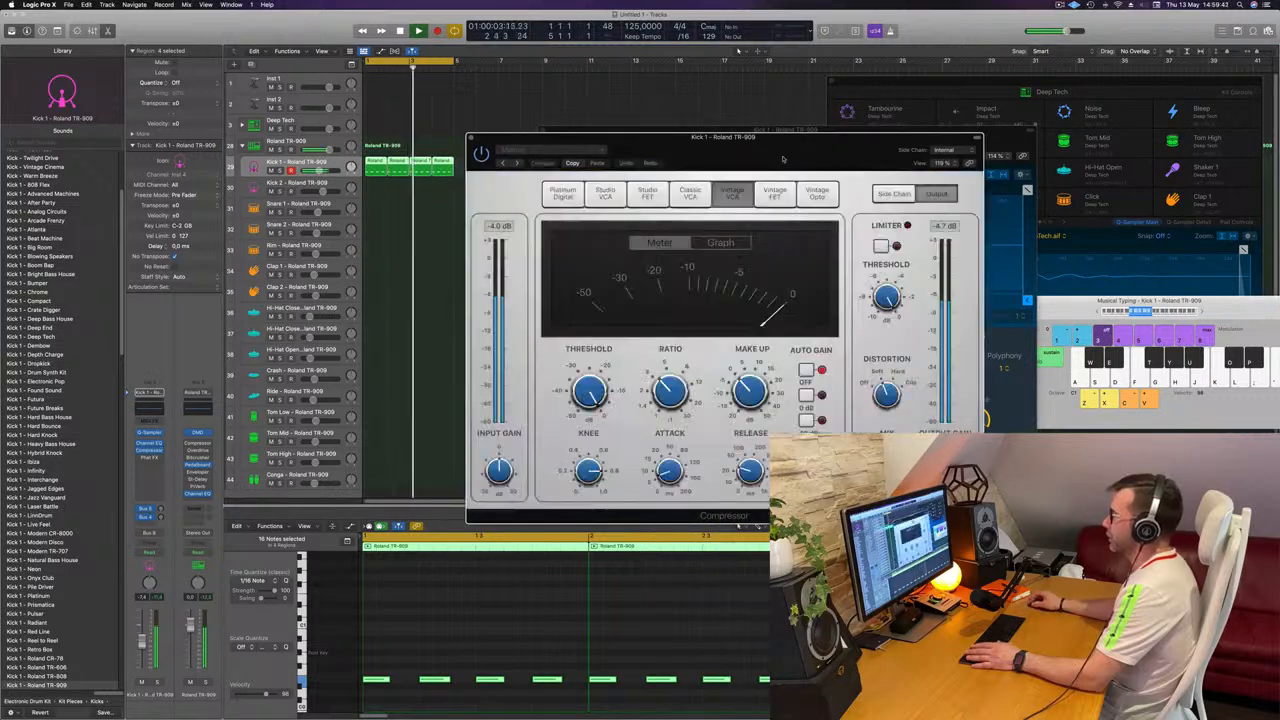
mouse_move(783, 159)
mouse_down()
mouse_move(769, 153)
mouse_move(782, 156)
mouse_up()
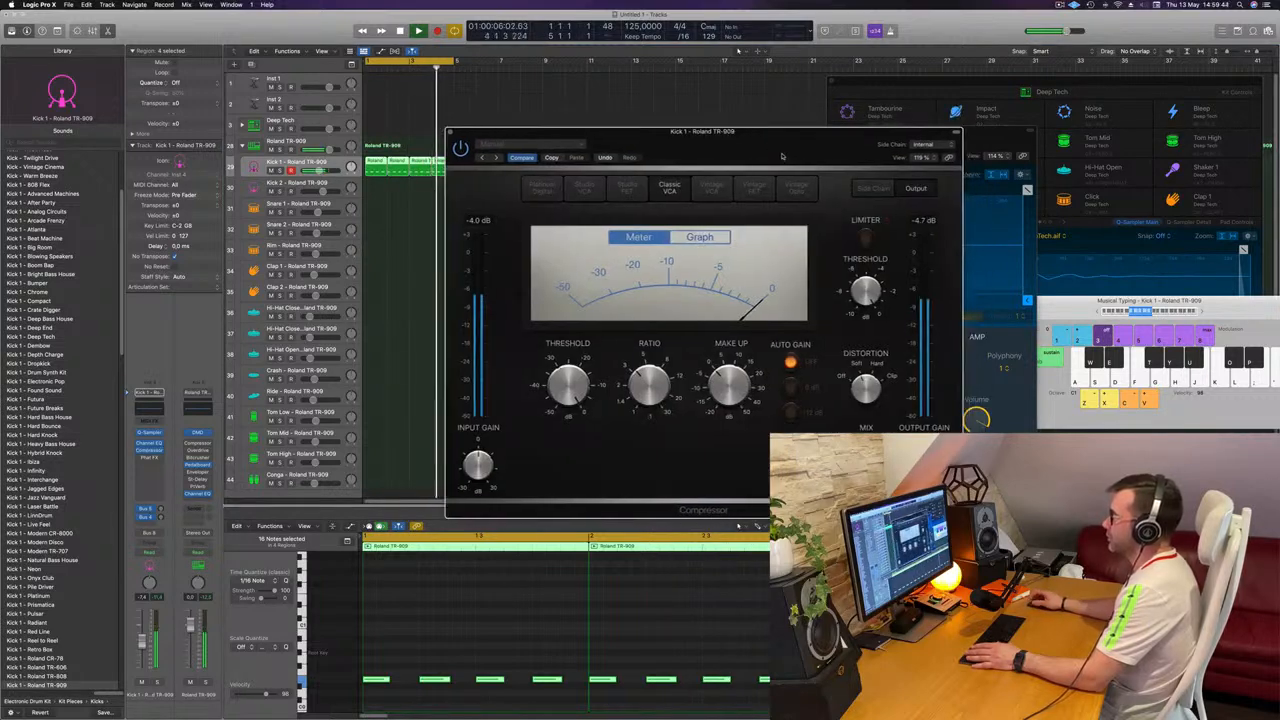
key(space)
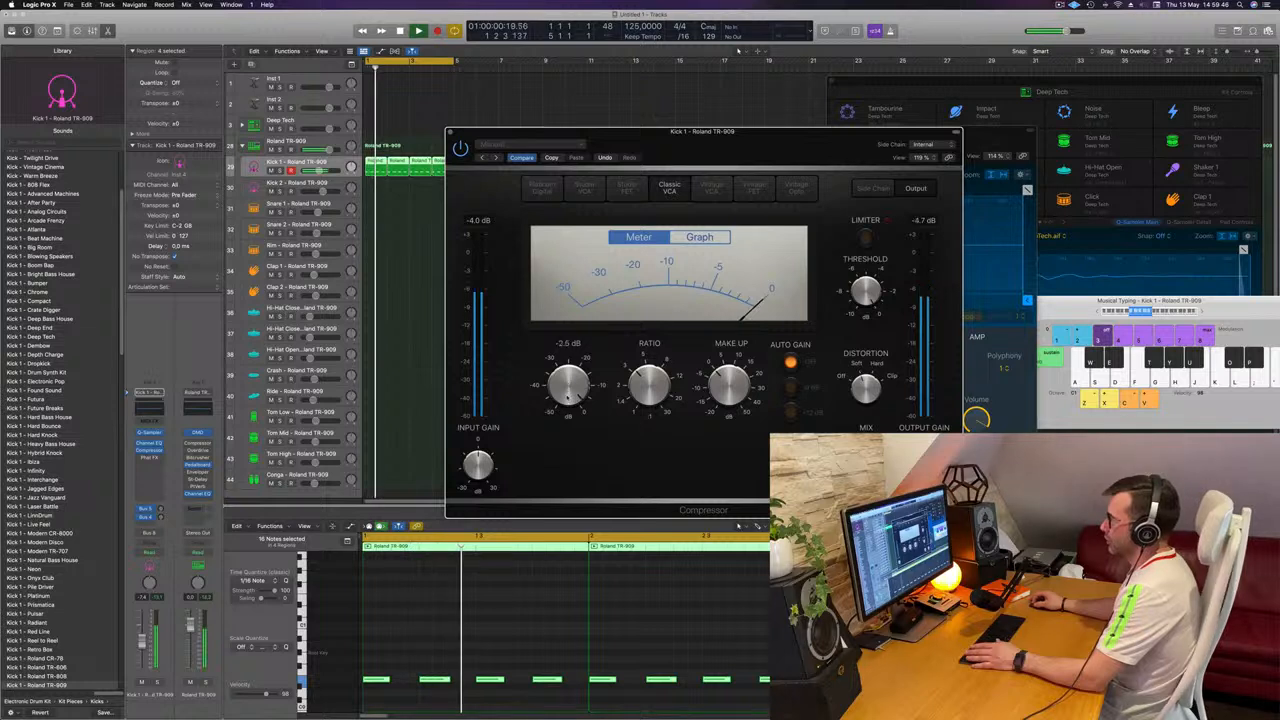
Lower the kick compressor's threshold to around -11 dB while the loop plays, and close the compressor.
drag(568, 392, 567, 388)
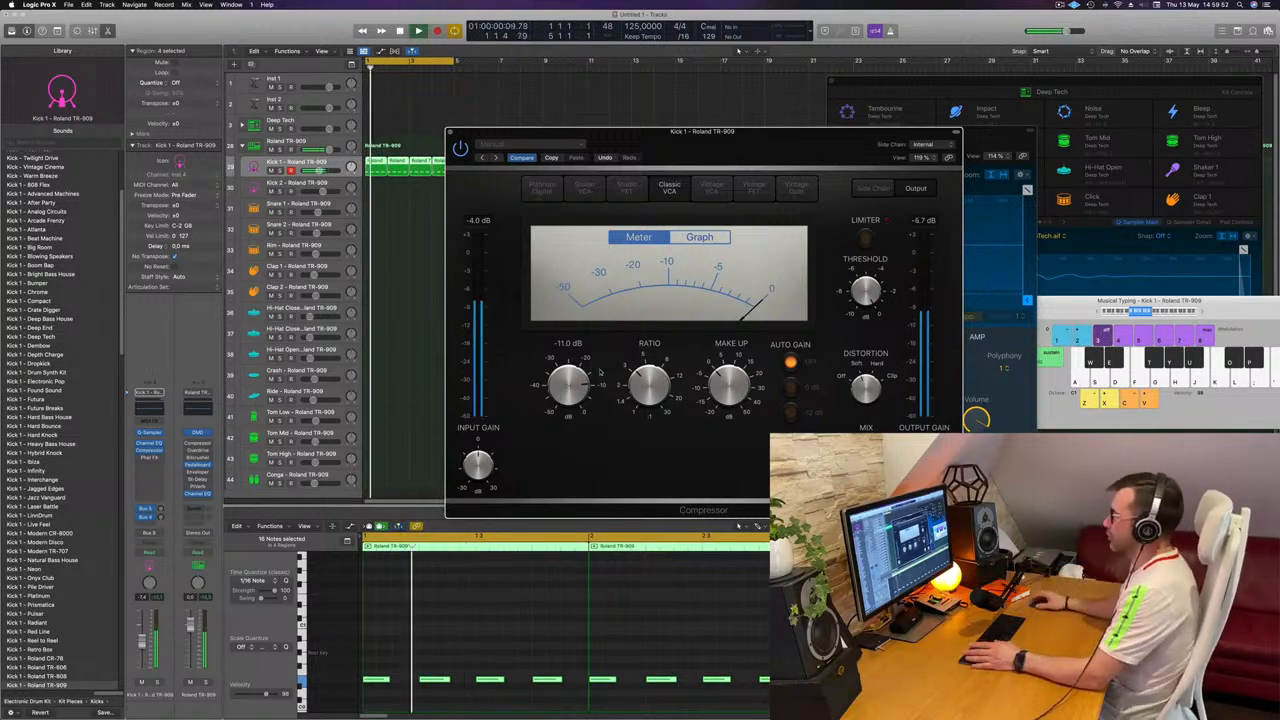
drag(566, 386, 566, 388)
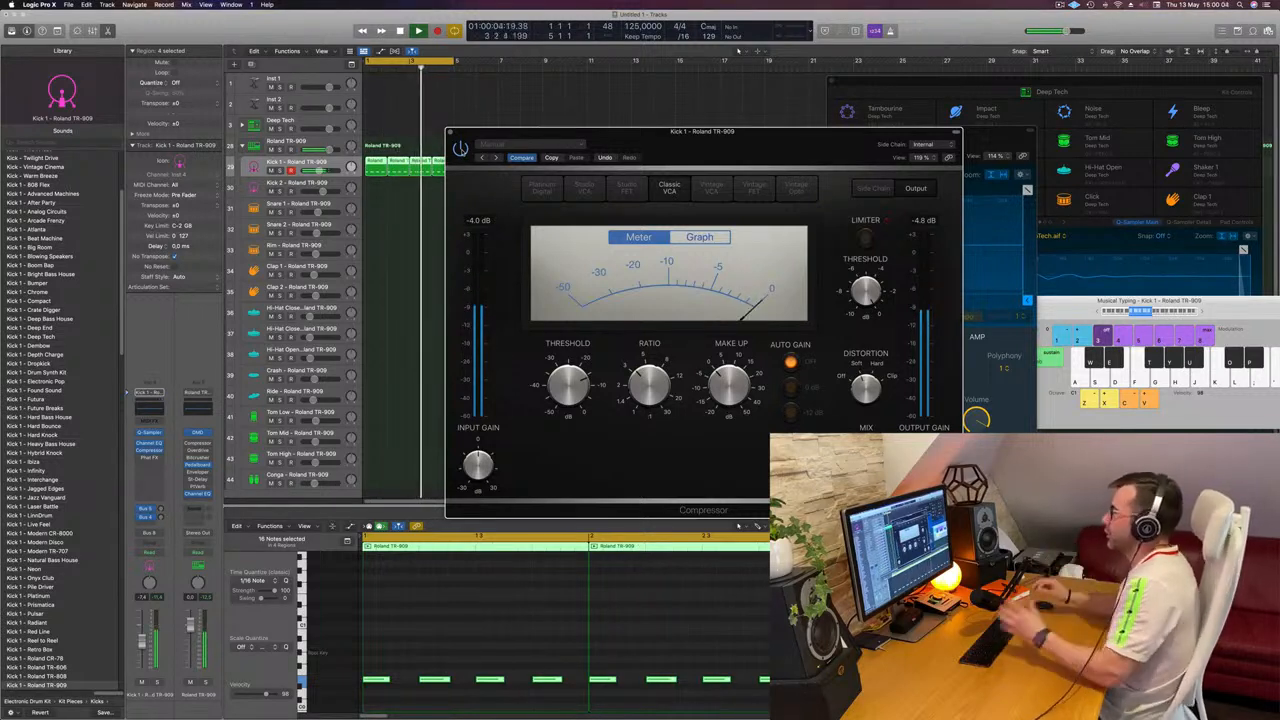
drag(672, 140, 624, 142)
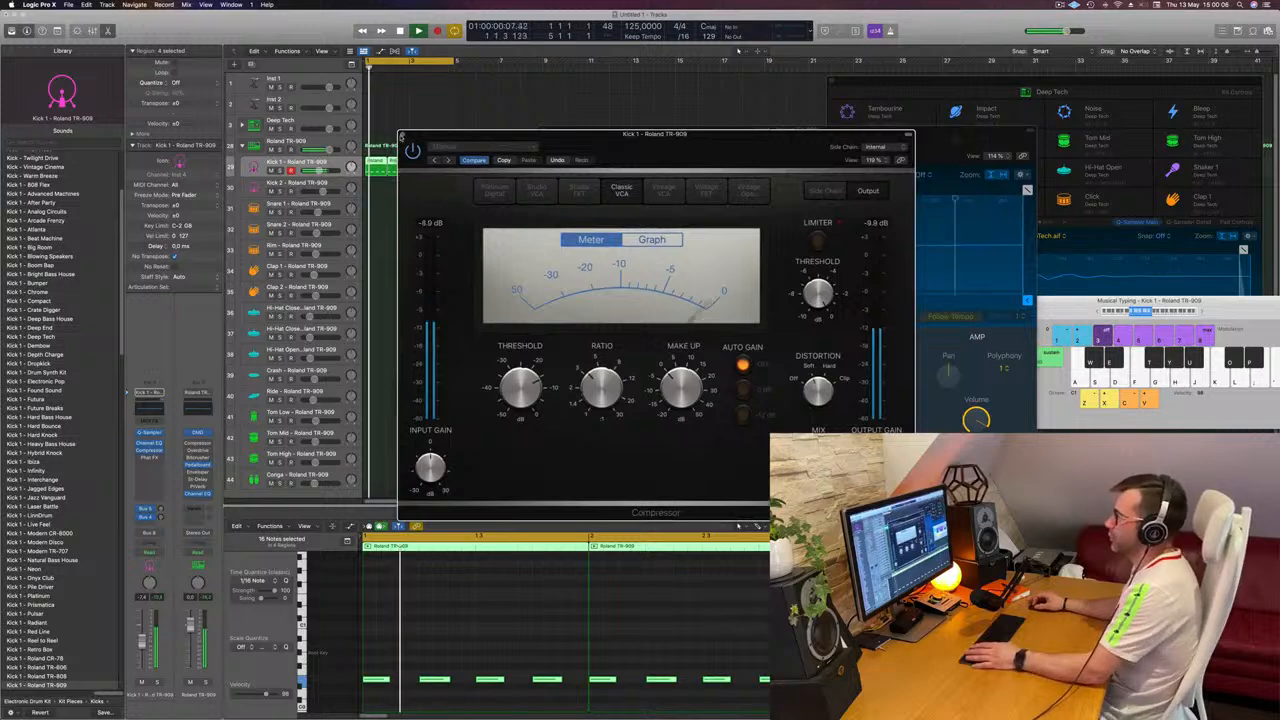
key(super+w)
Move the sampler window aside, stop playback, and copy the first kick region onto the Snare 1 track at bar 1.
drag(780, 130, 920, 107)
click(520, 283)
key(space)
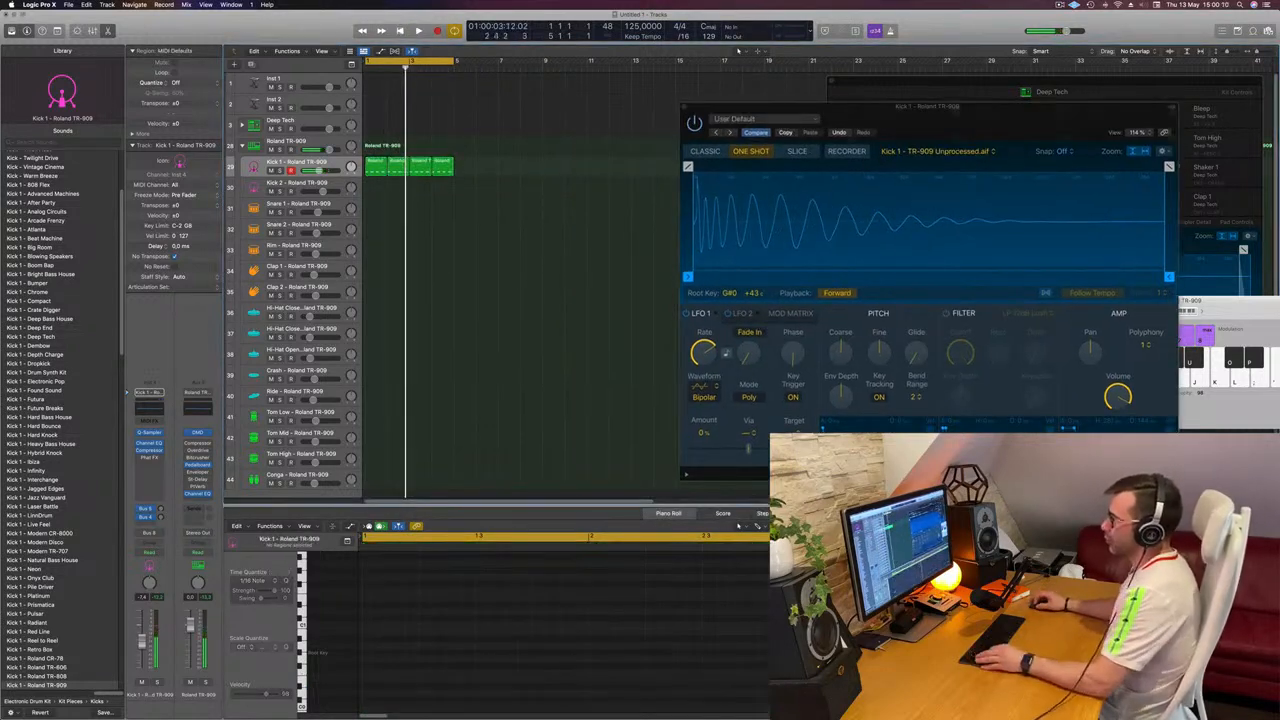
click(377, 163)
drag(377, 163, 377, 207)
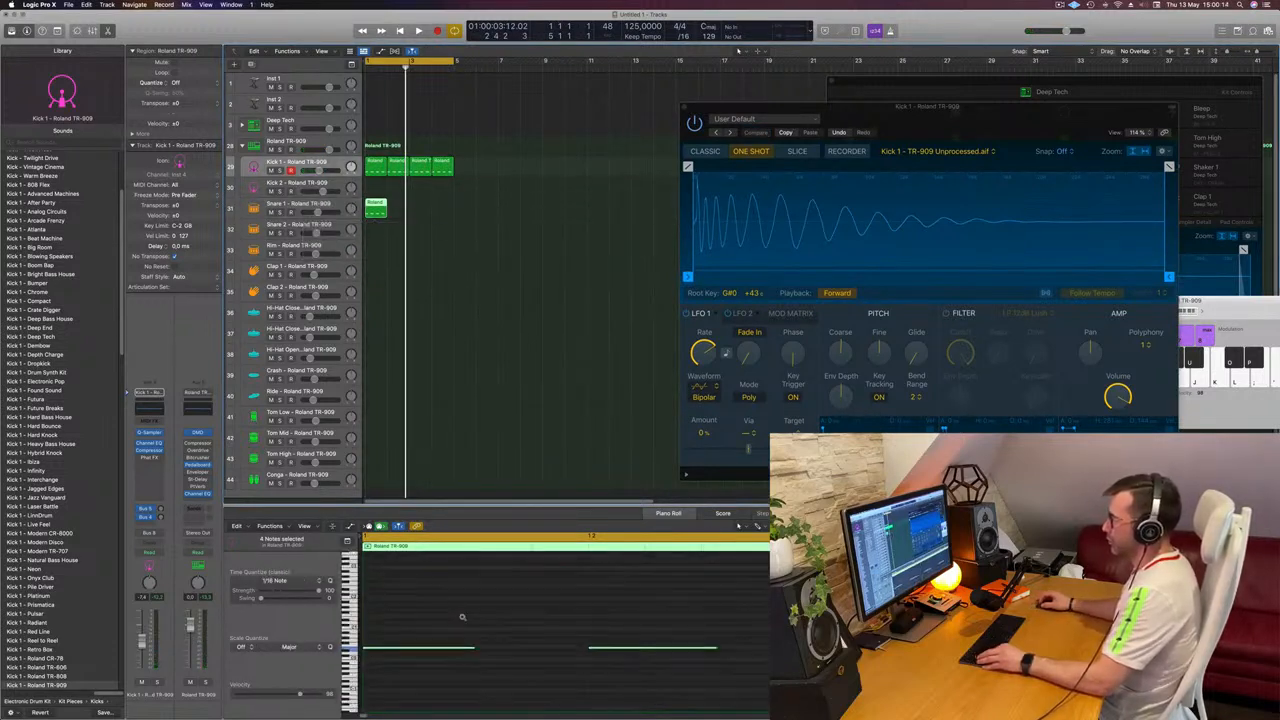
Delete the notes on beats 1 and 3 of the snare region and raise the pitch of the two remaining notes.
drag(390, 628, 380, 680)
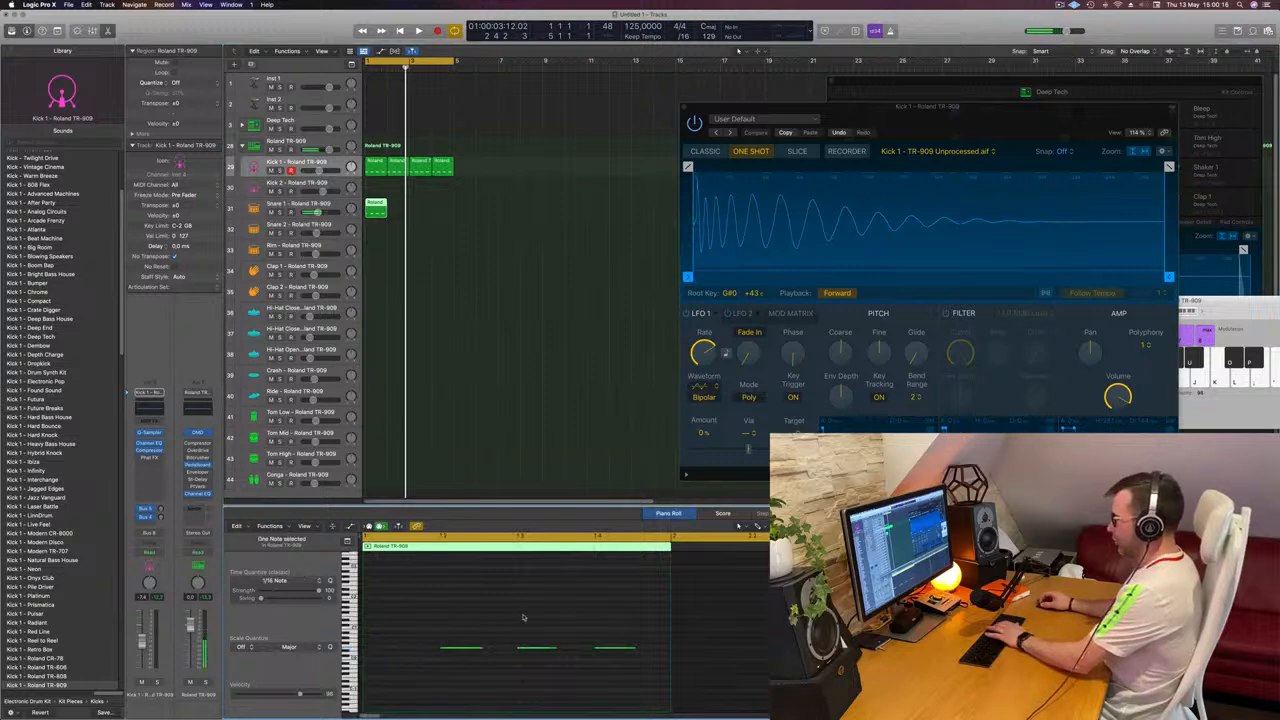
drag(435, 621, 686, 712)
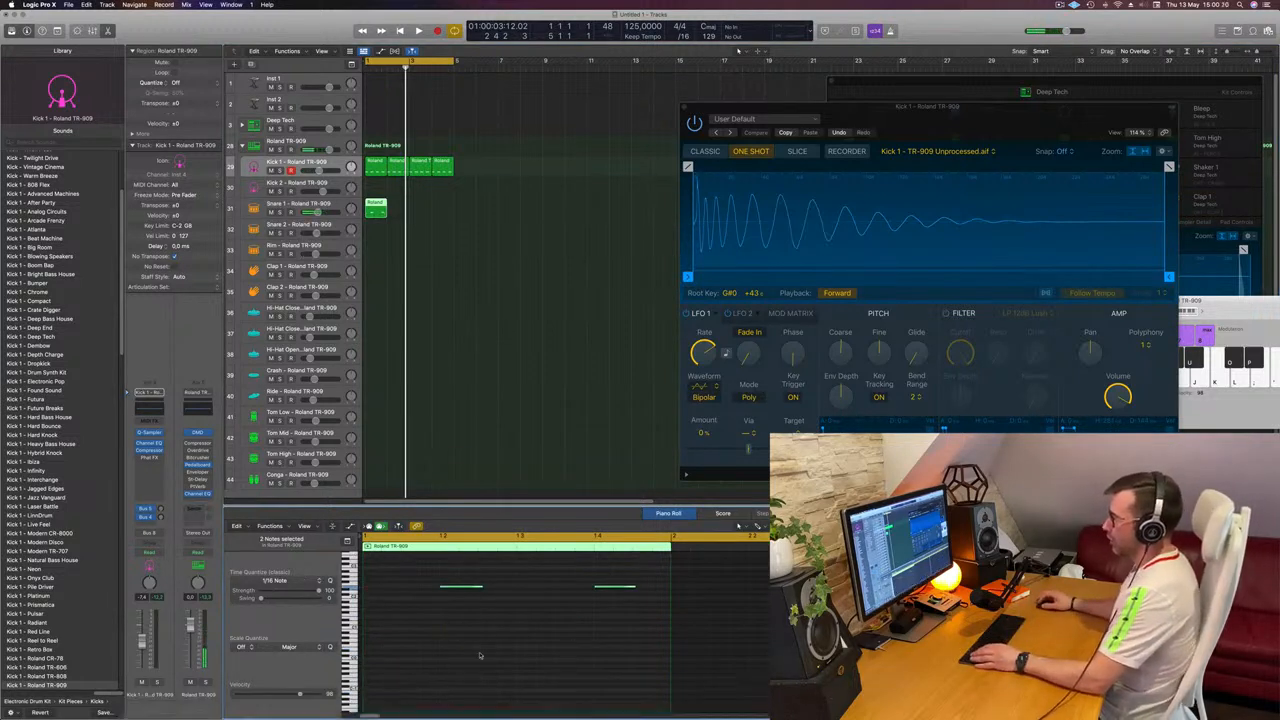
scroll(443, 658, up, 3)
scroll(430, 656, down, 1)
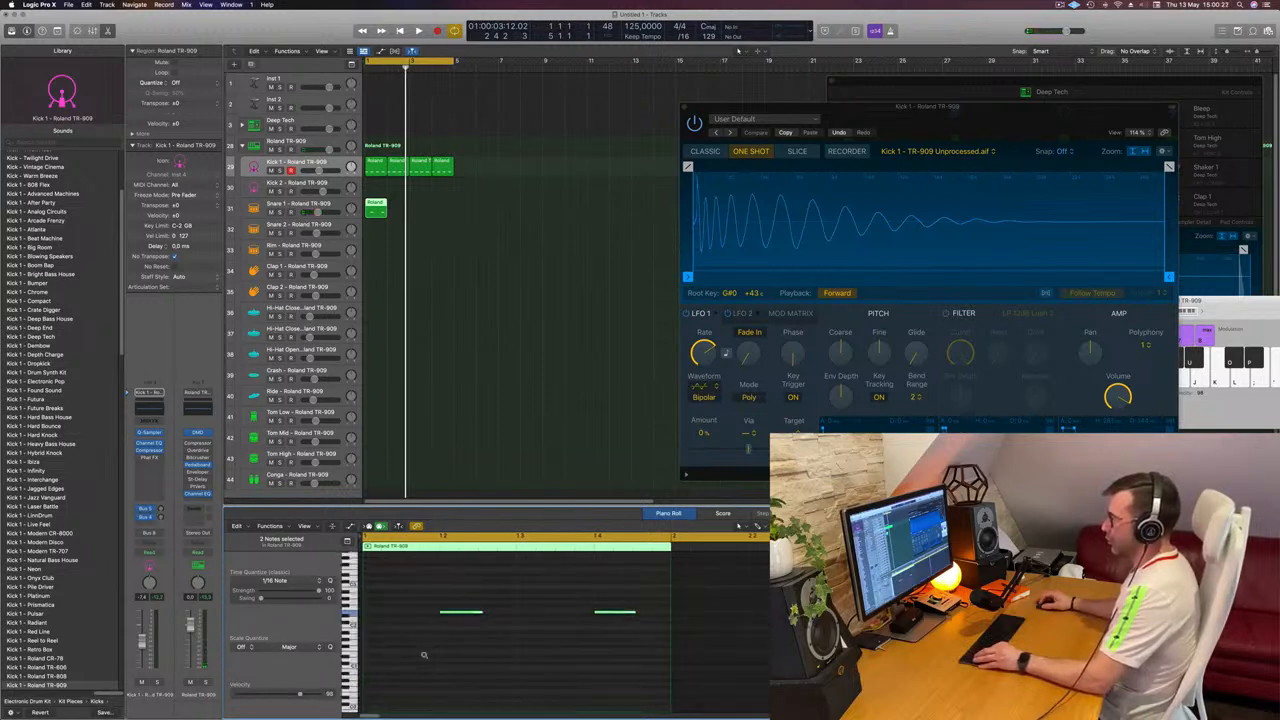
scroll(423, 655, up, 2)
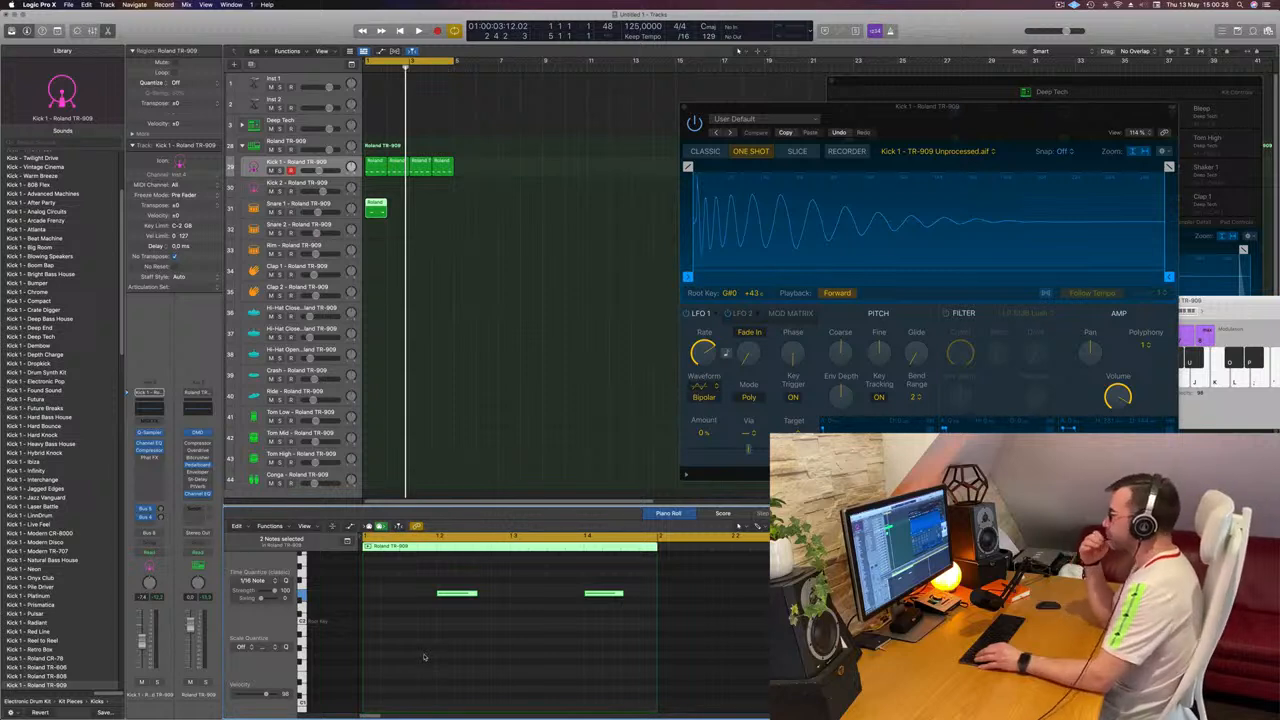
Audition the snare with the kick and copy the one-bar snare region to fill all four bars.
key(space)
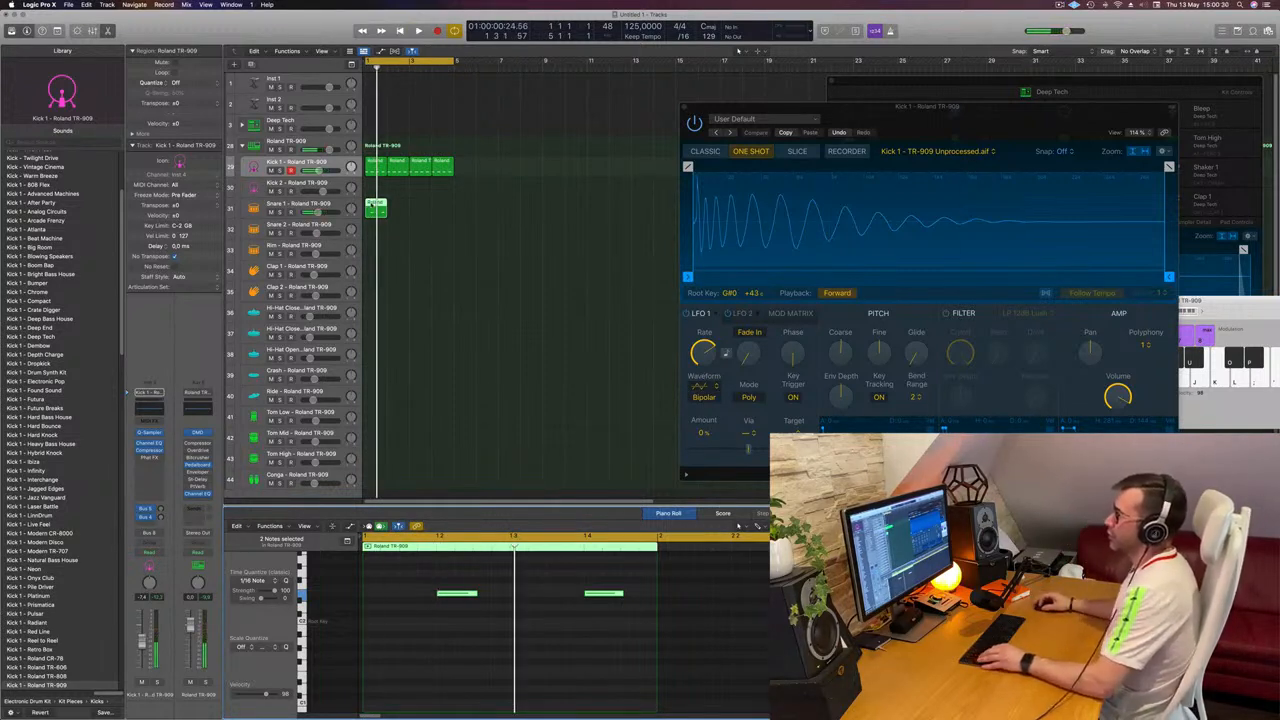
drag(374, 205, 425, 212)
key(space)
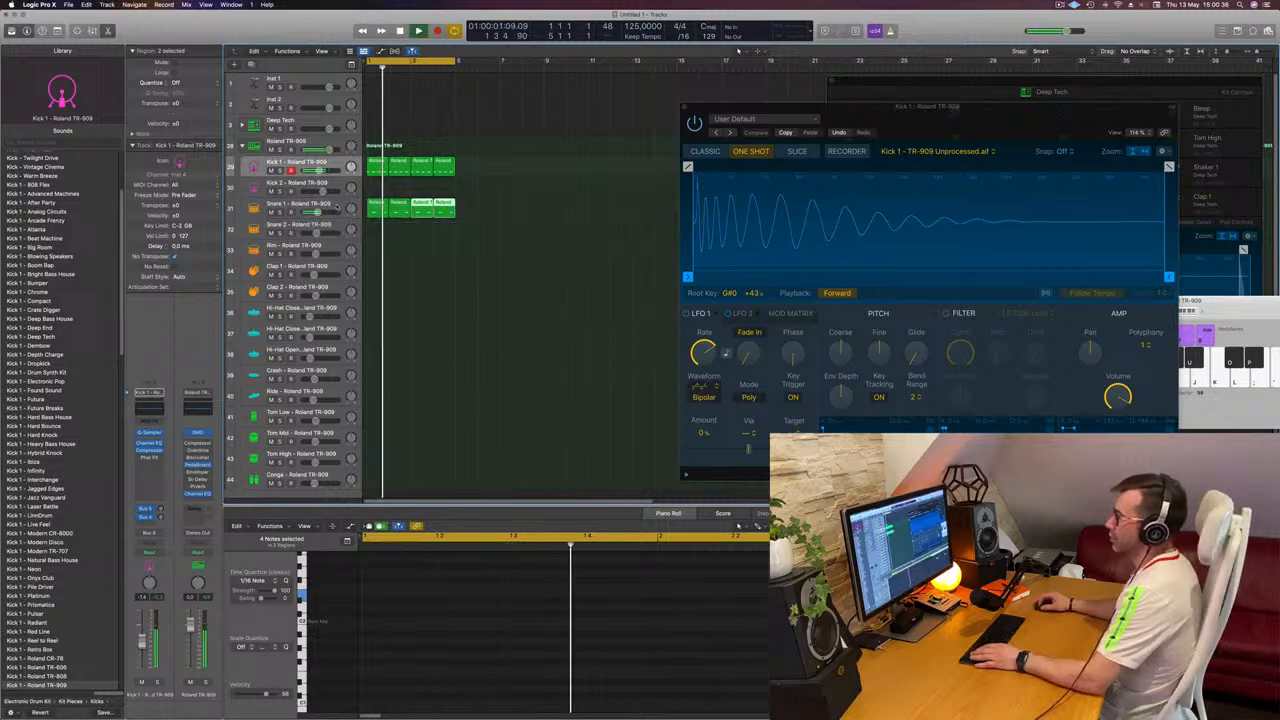
On Snare 1's Channel EQ, enable a 24 dB/Oct low cut at 162 Hz, with -3.9 dB at 75 Hz and -1.7 dB at 177 Hz.
click(337, 207)
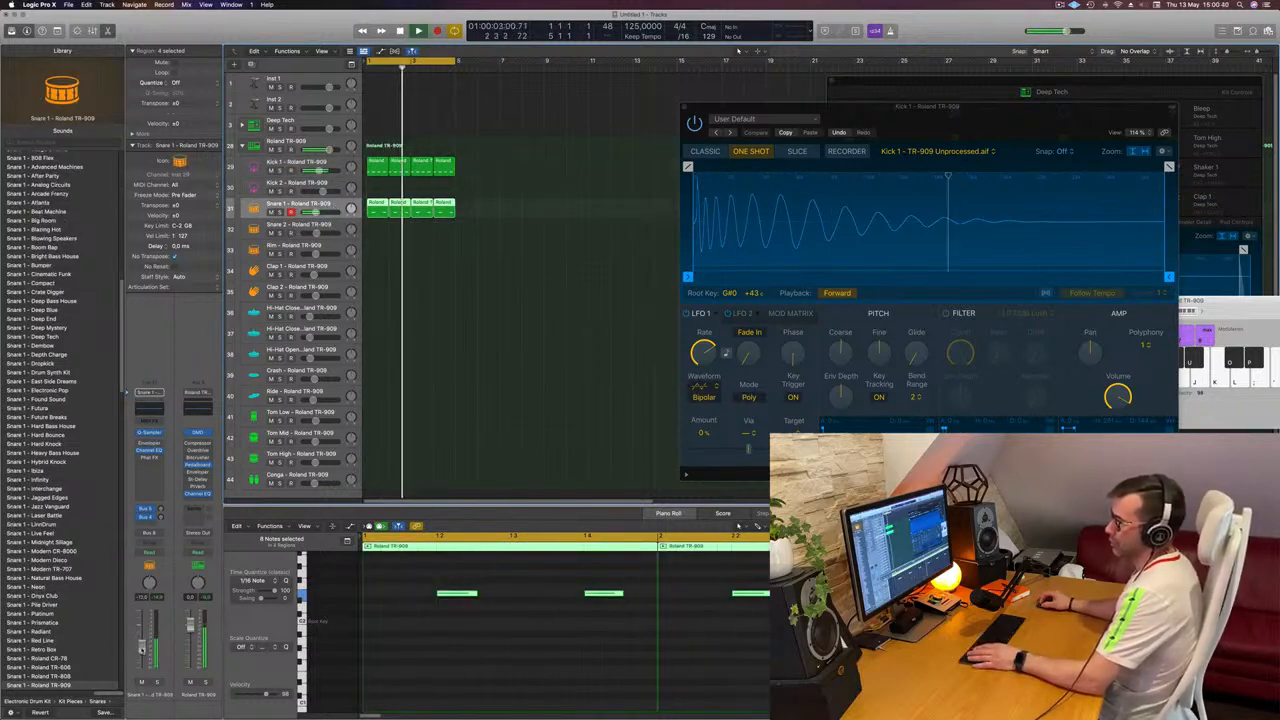
click(149, 450)
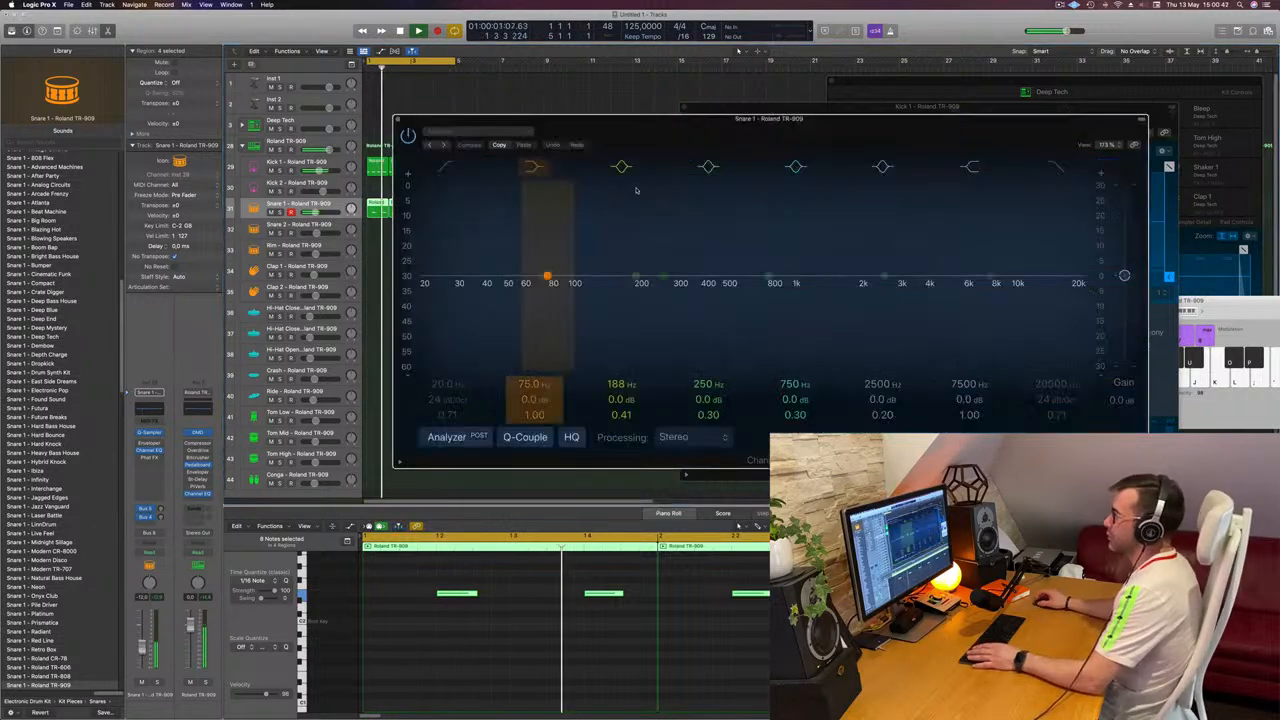
click(446, 399)
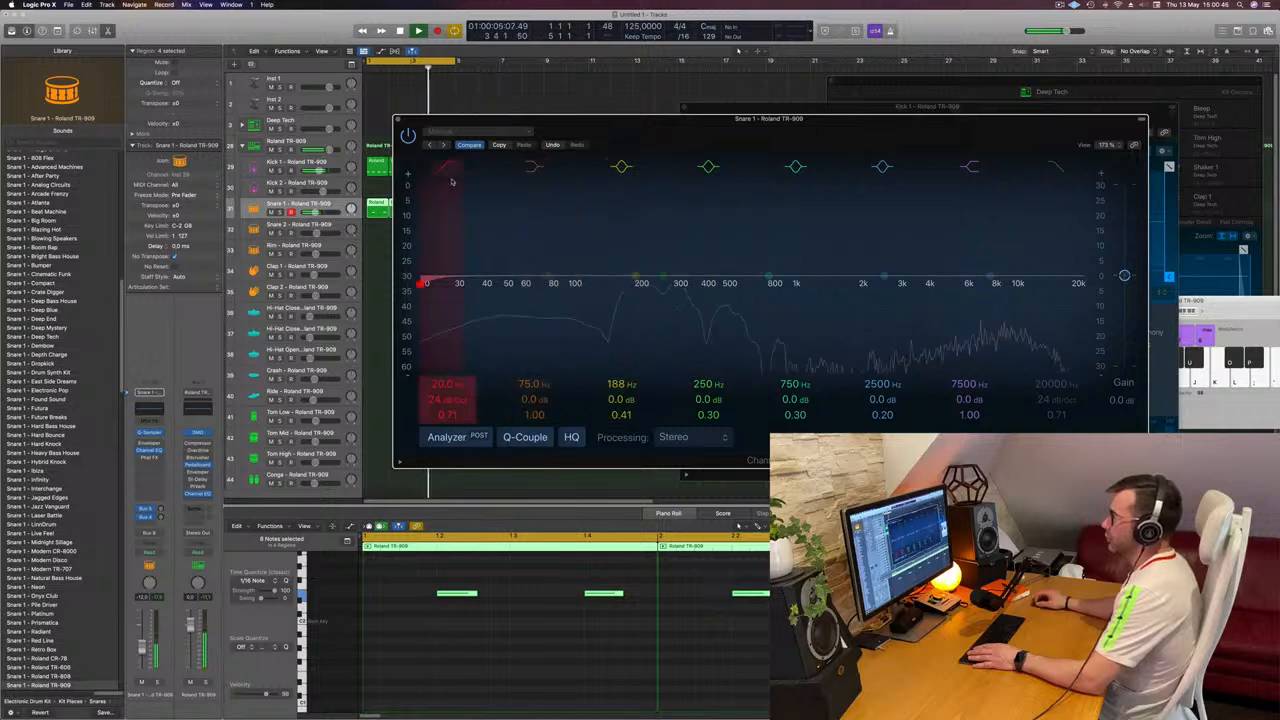
drag(451, 181, 623, 287)
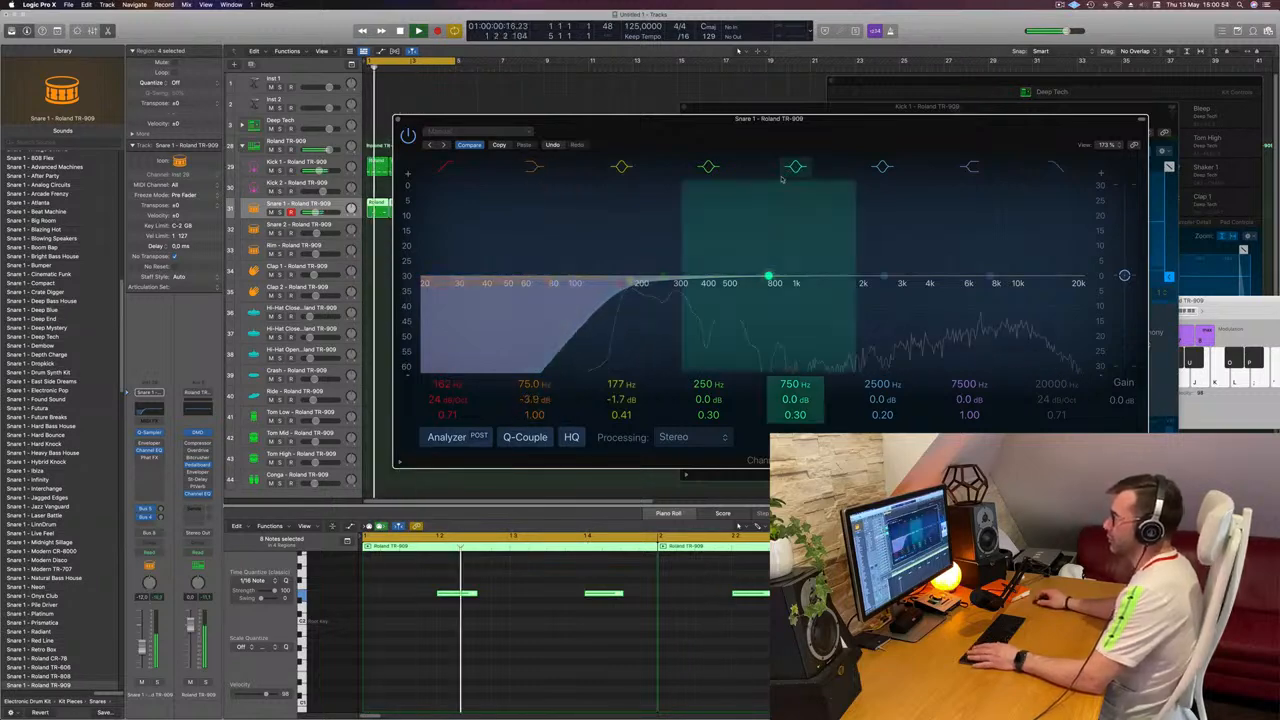
drag(804, 138, 802, 191)
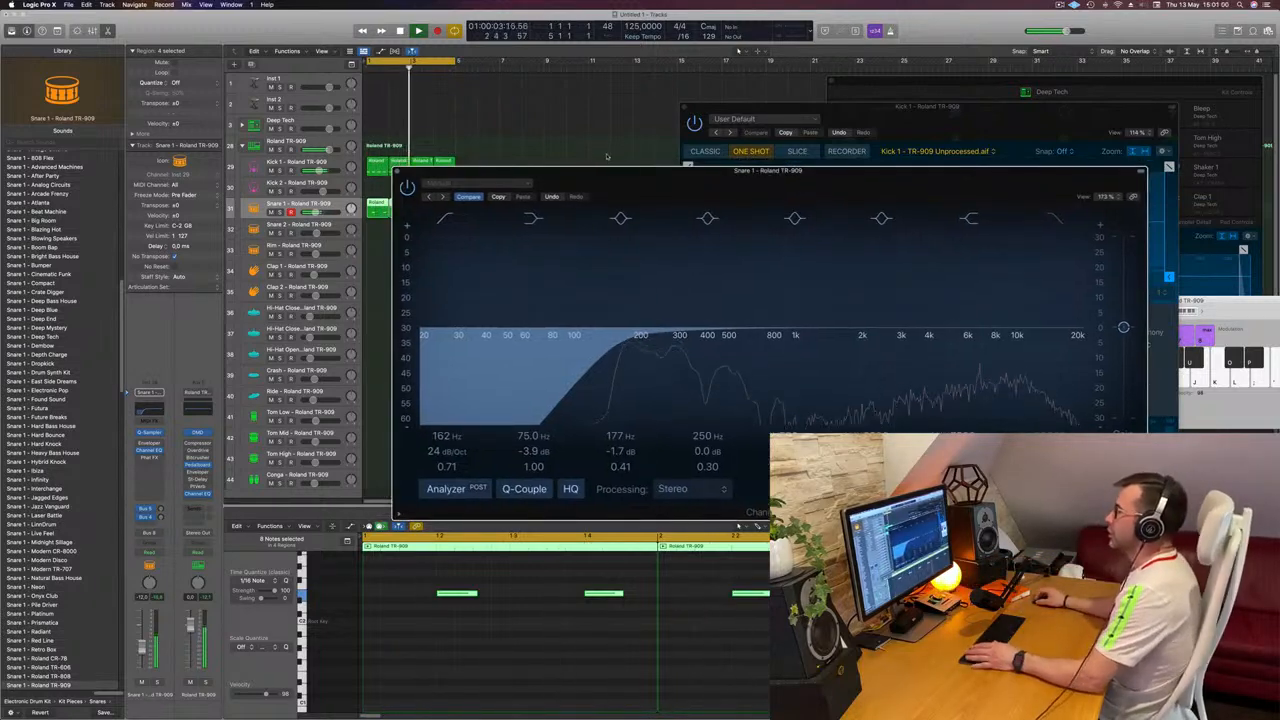
drag(798, 172, 964, 114)
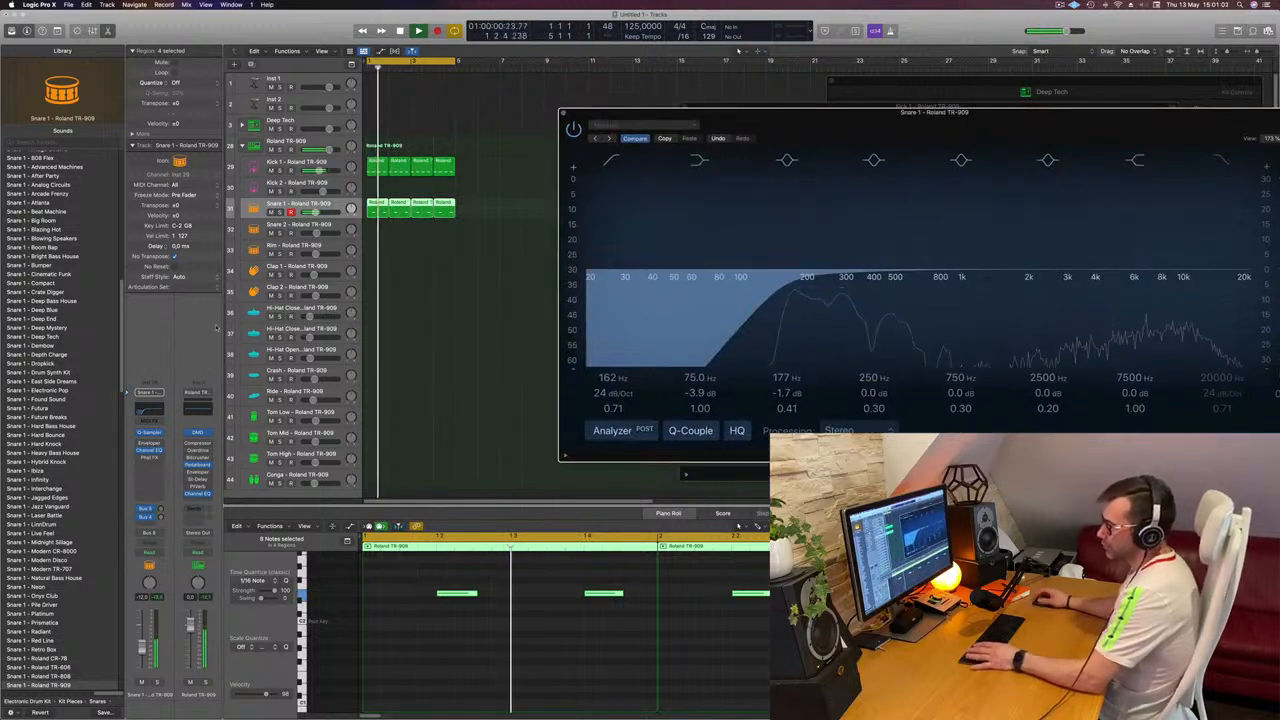
Raise the Snare 1 track's send level to the Delay bus.
click(152, 512)
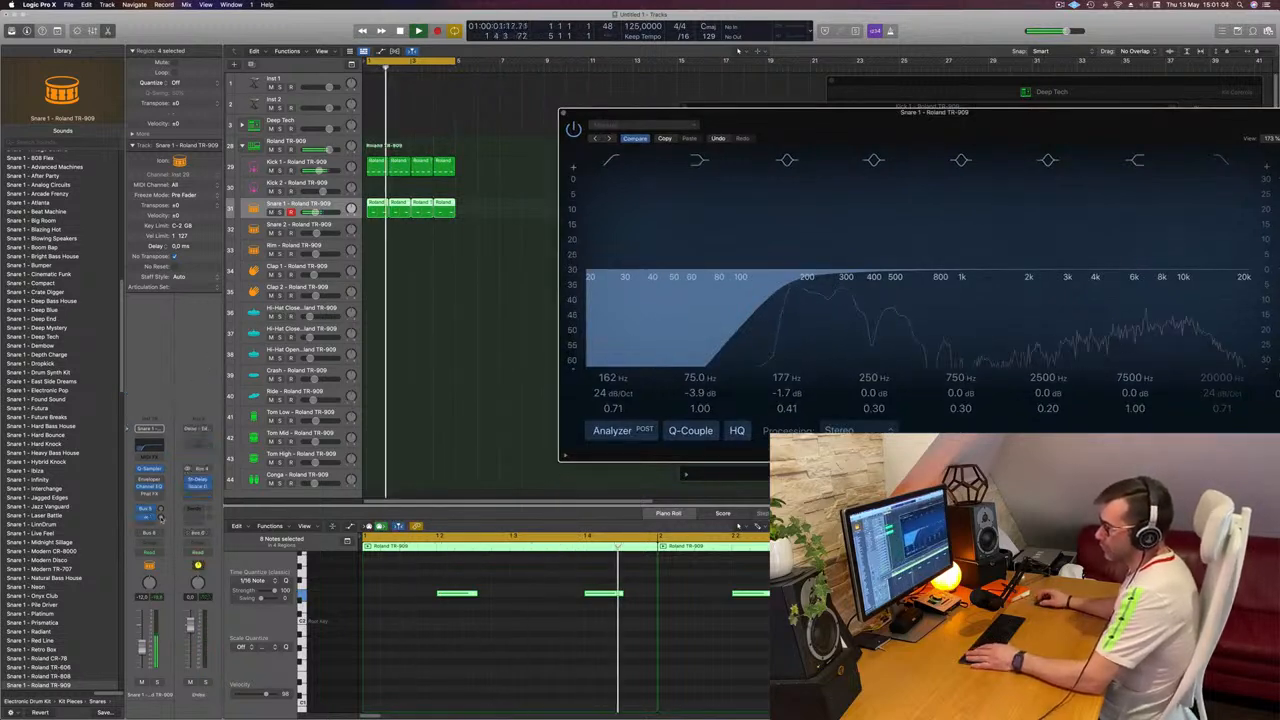
drag(161, 518, 160, 519)
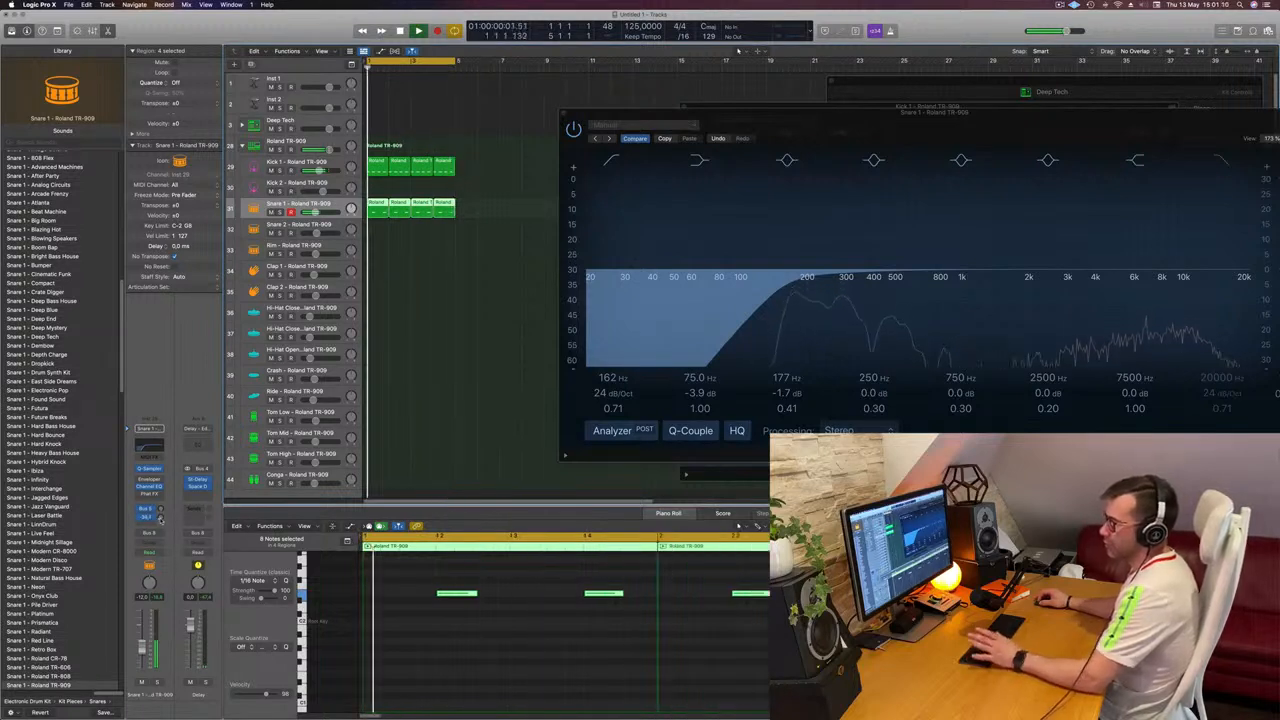
Add a Channel EQ to the Delay channel with a 12 dB/Oct low cut at 376 Hz, and compare it with bypass.
click(198, 445)
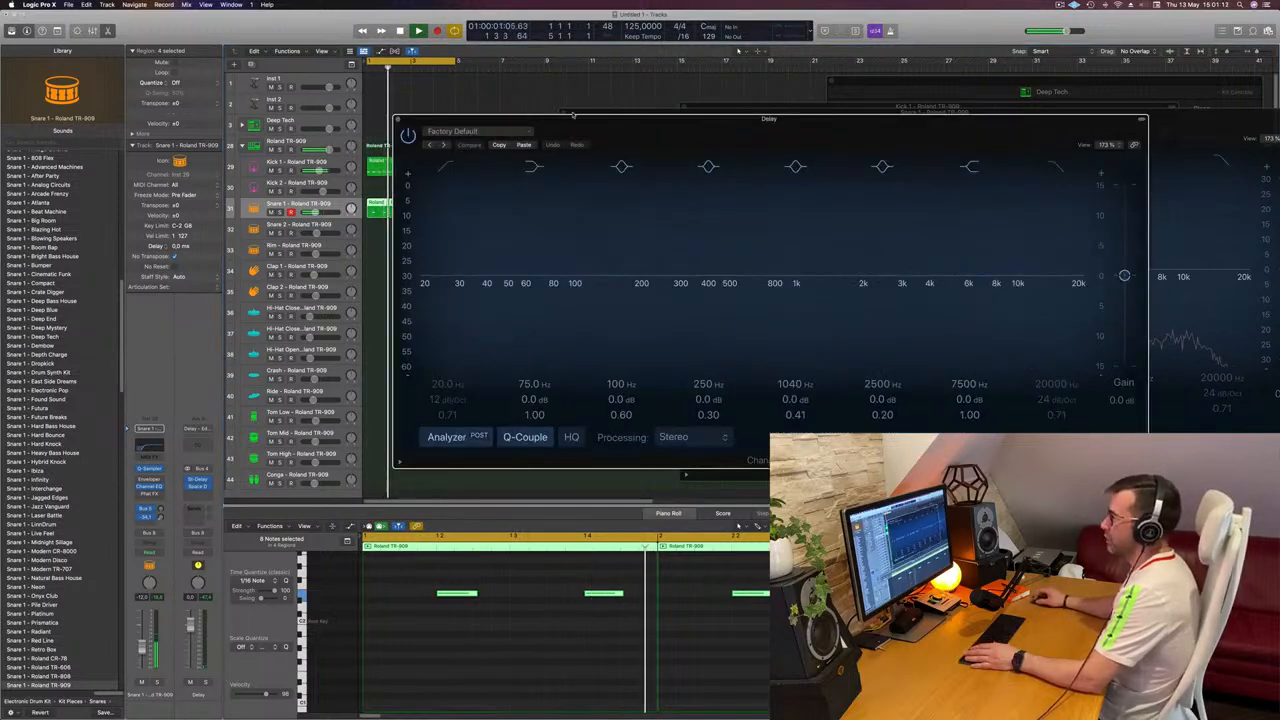
drag(440, 234, 706, 234)
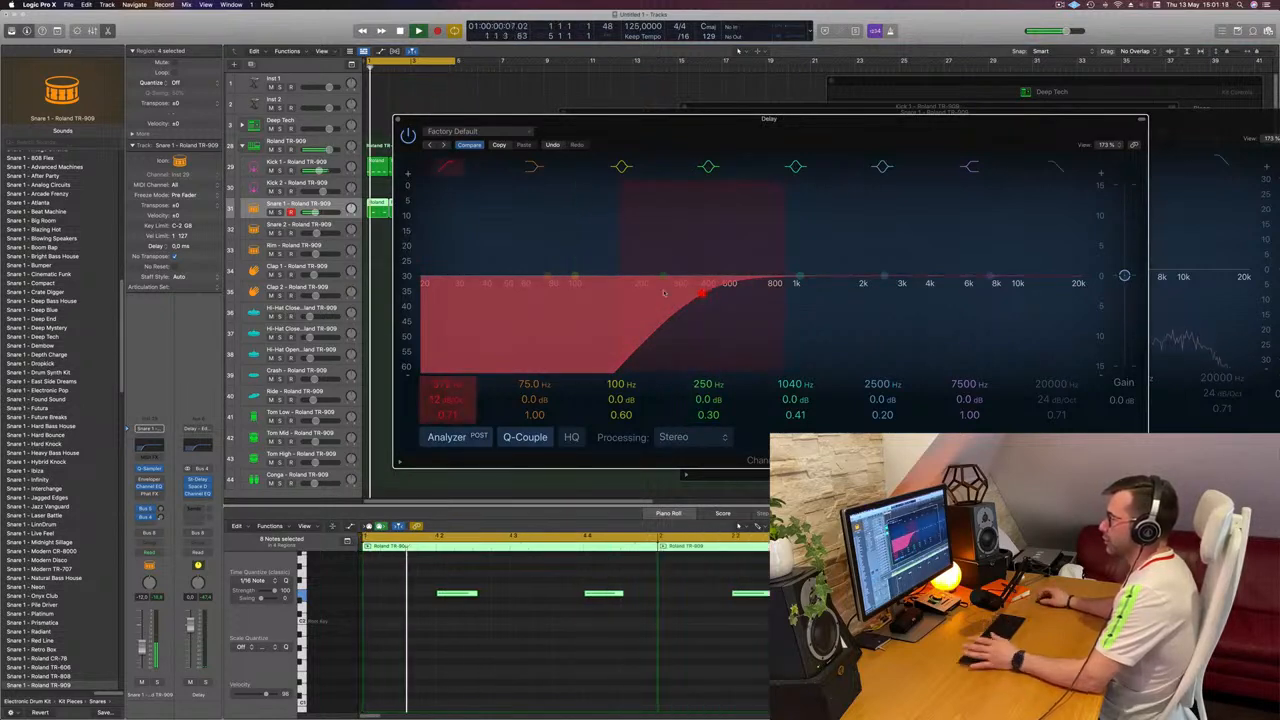
click(408, 136)
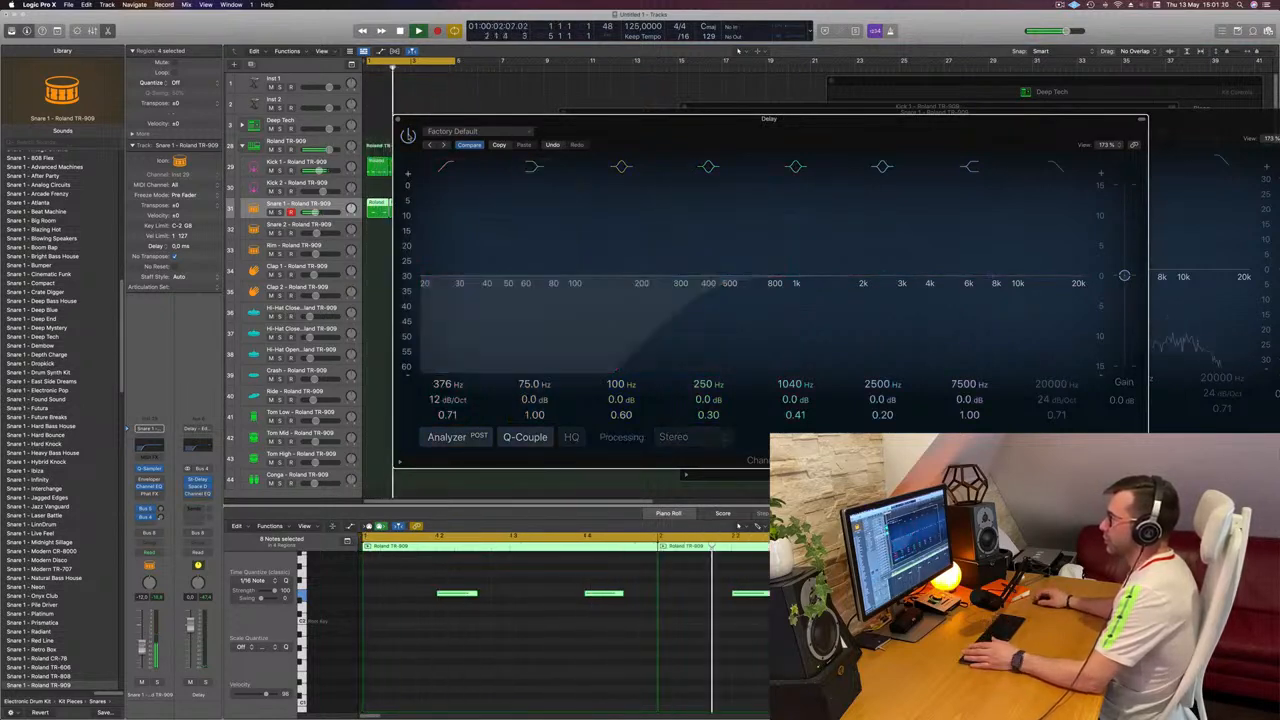
click(408, 136)
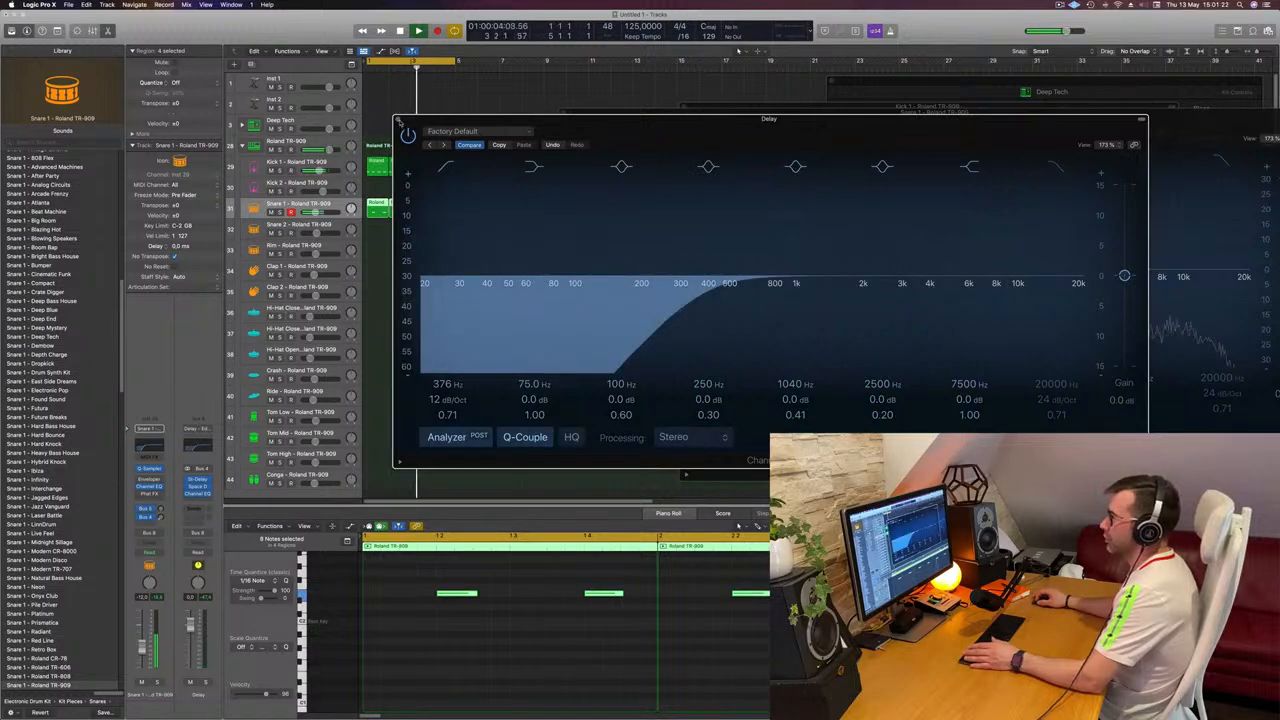
Close the Channel EQ windows of the Delay channel and the Snare 1 track.
drag(398, 120, 563, 113)
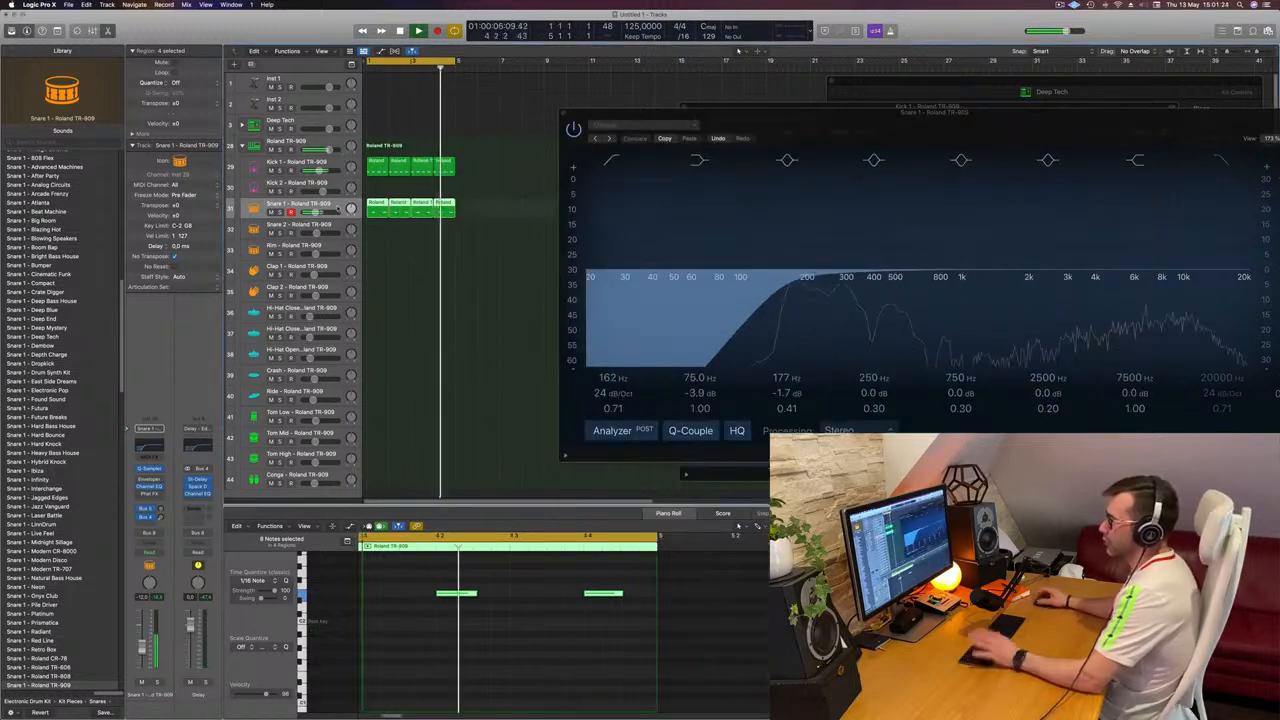
drag(801, 124, 588, 171)
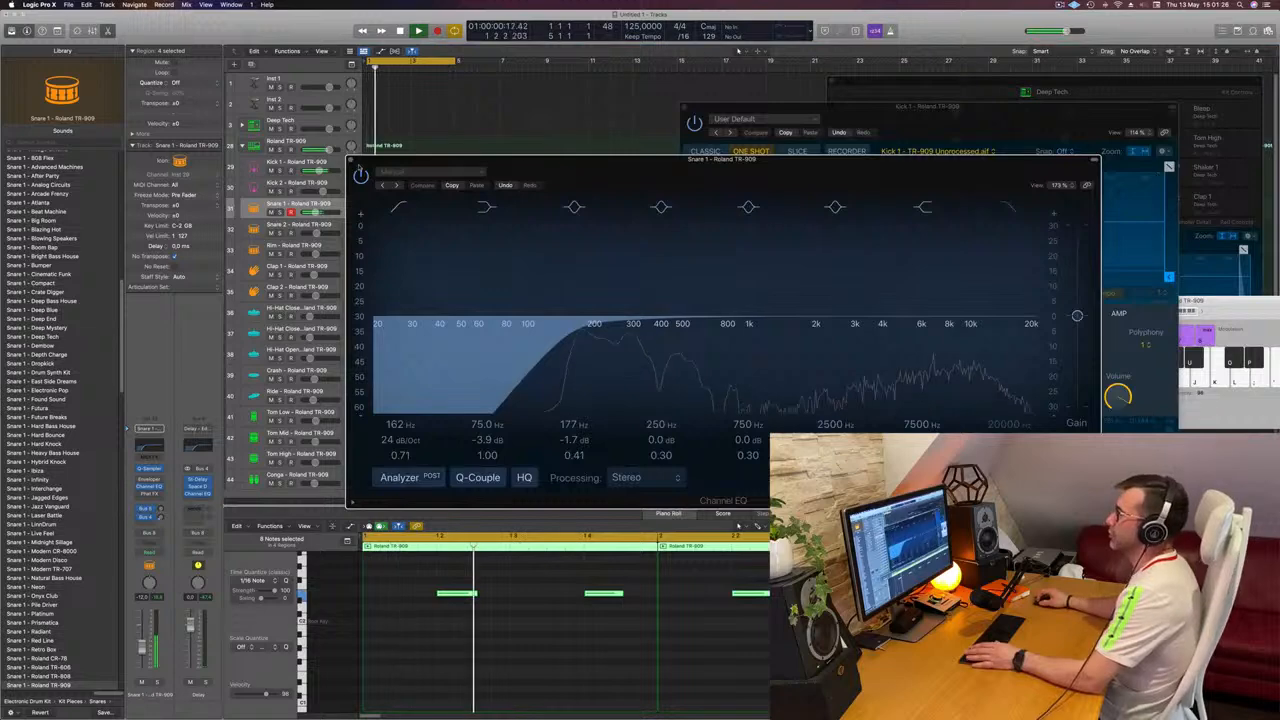
click(351, 160)
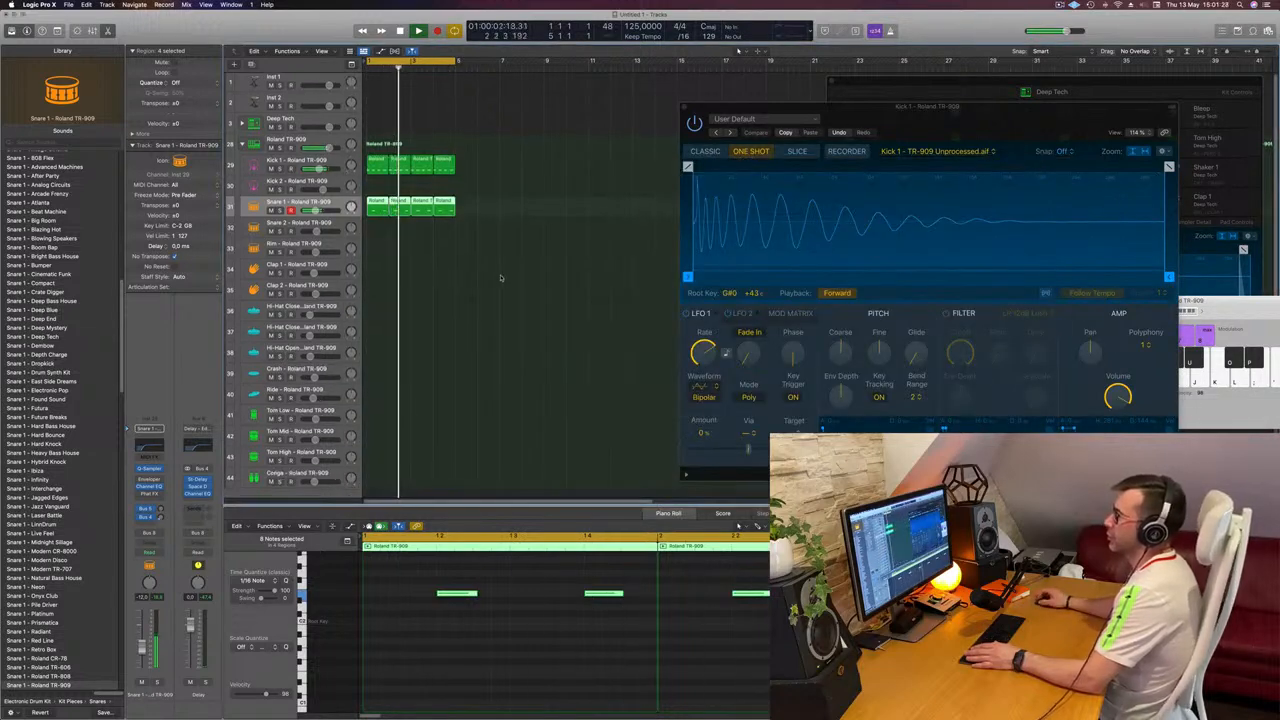
Copy the first Kick 1 region to the Hi-Hat Open track and shift its four notes onto shortened off-beats.
scroll(501, 278, down, 1)
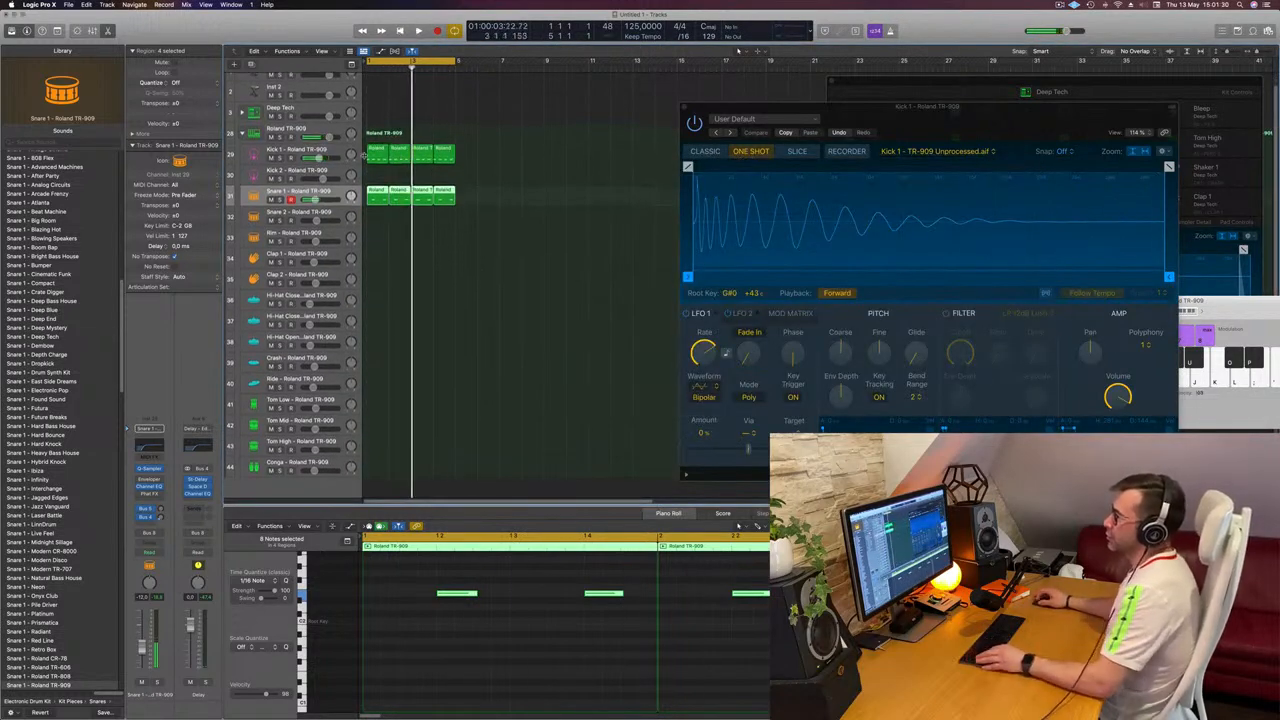
click(372, 153)
drag(373, 153, 374, 345)
drag(388, 600, 646, 659)
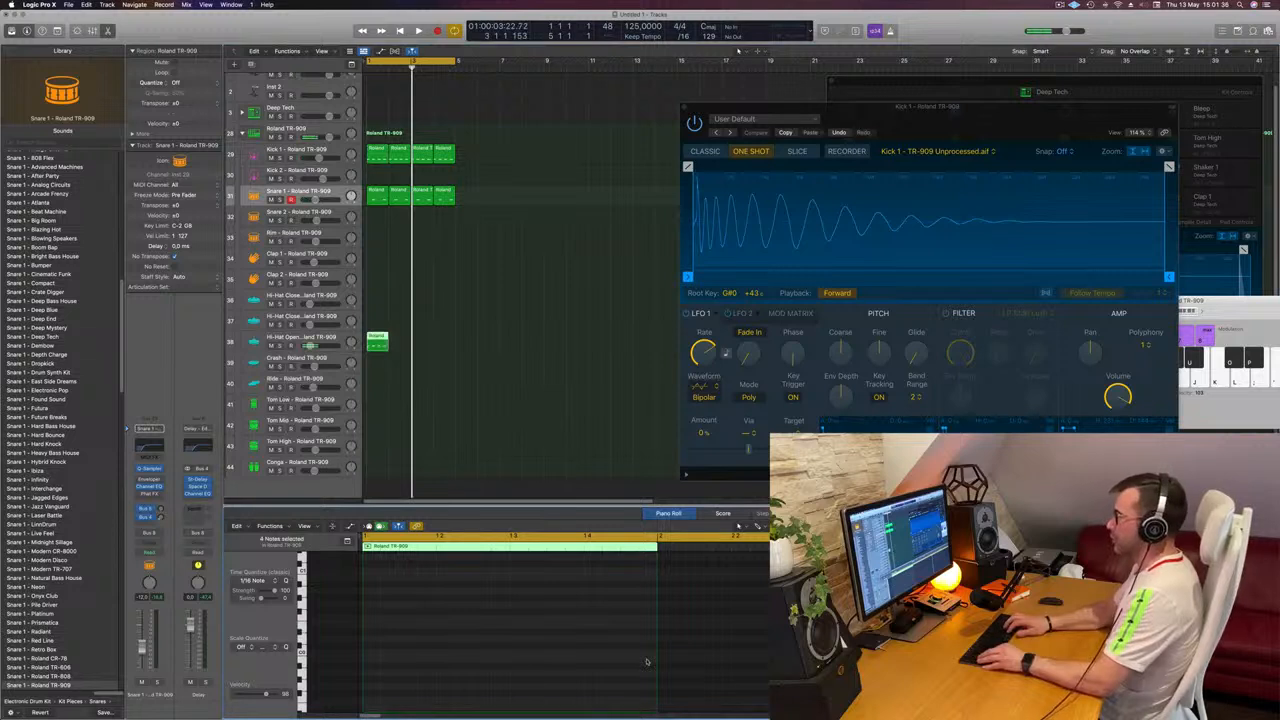
scroll(646, 632, up, 10)
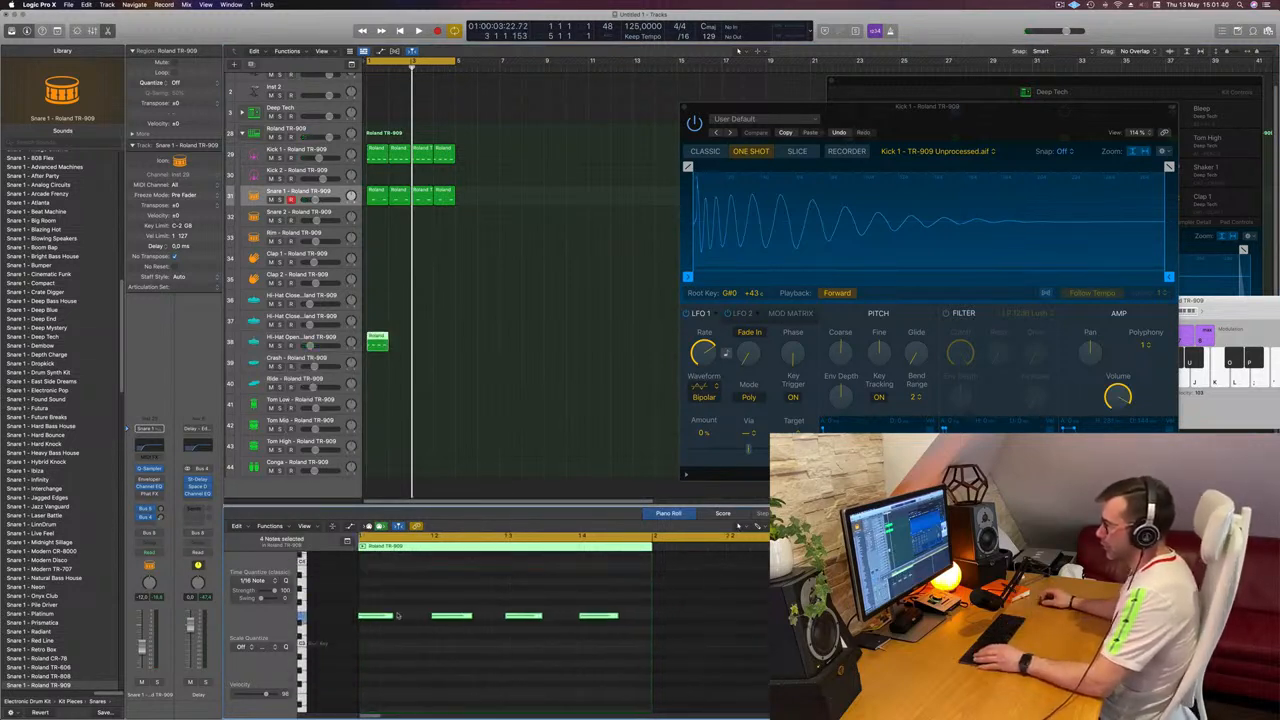
scroll(395, 616, left, 1)
mouse_move(397, 616)
mouse_down()
mouse_move(380, 617)
mouse_move(410, 620)
mouse_up()
key(space)
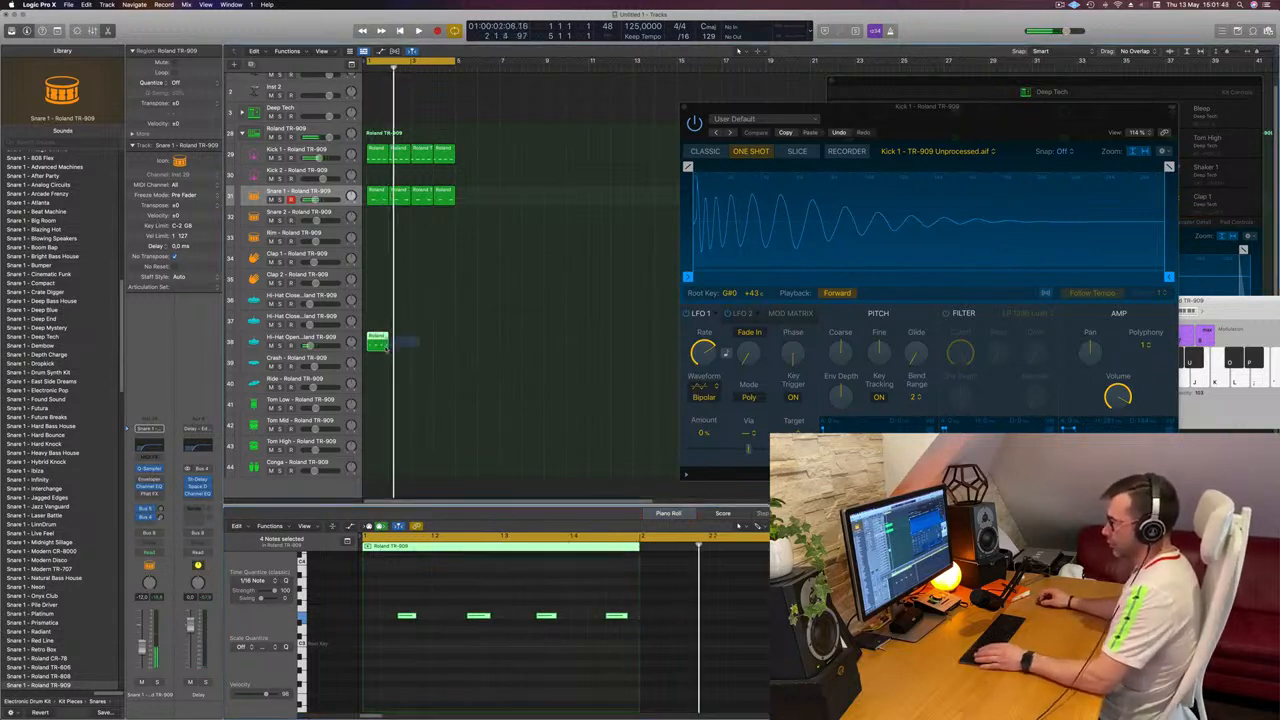
Extend the one-bar Hi-Hat Open region over all four bars, select its track and audition the loop.
drag(388, 345, 456, 345)
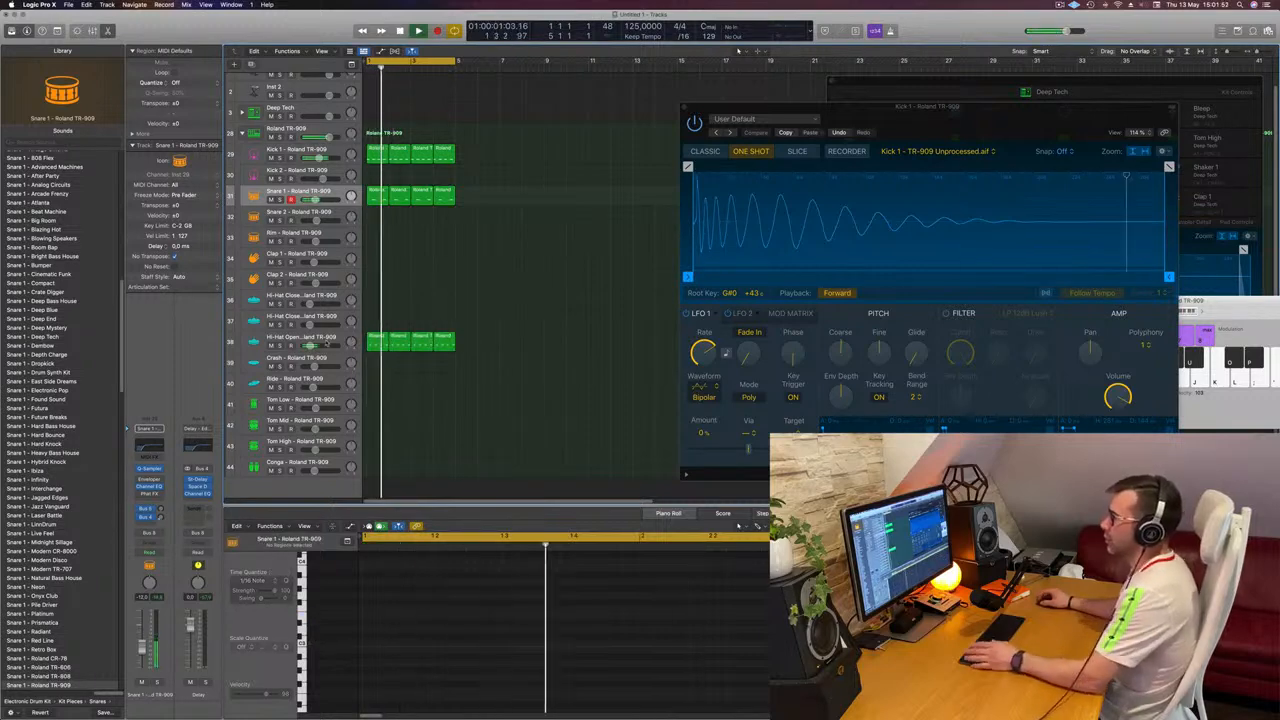
click(321, 344)
key(space)
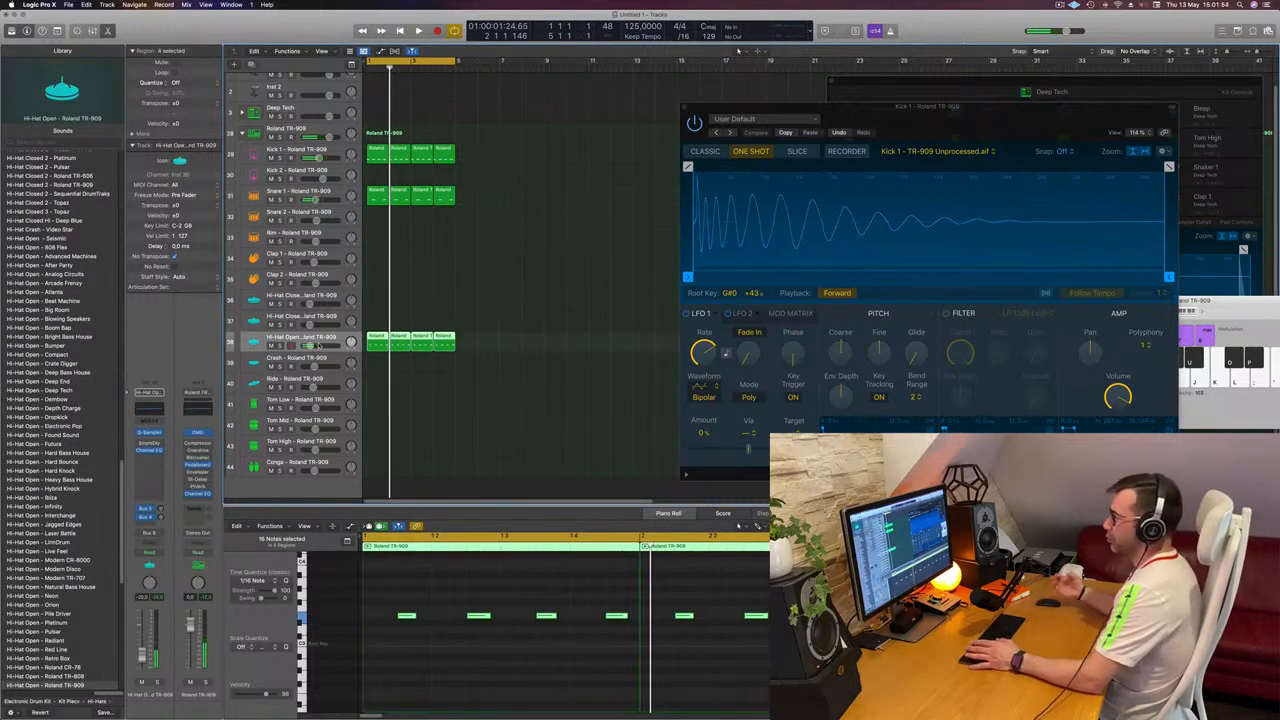
key(space)
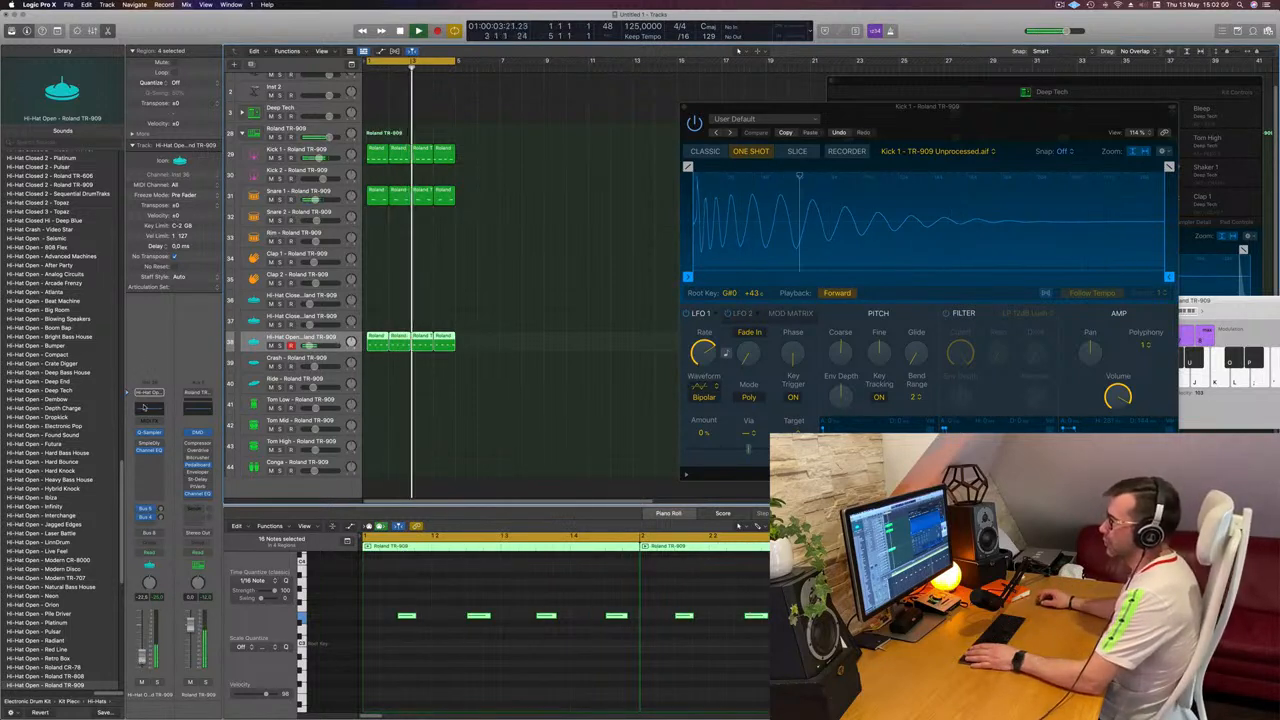
On the Hi-Hat Open track's Channel EQ, enable a 36 dB/Oct low cut at 625 Hz.
click(149, 450)
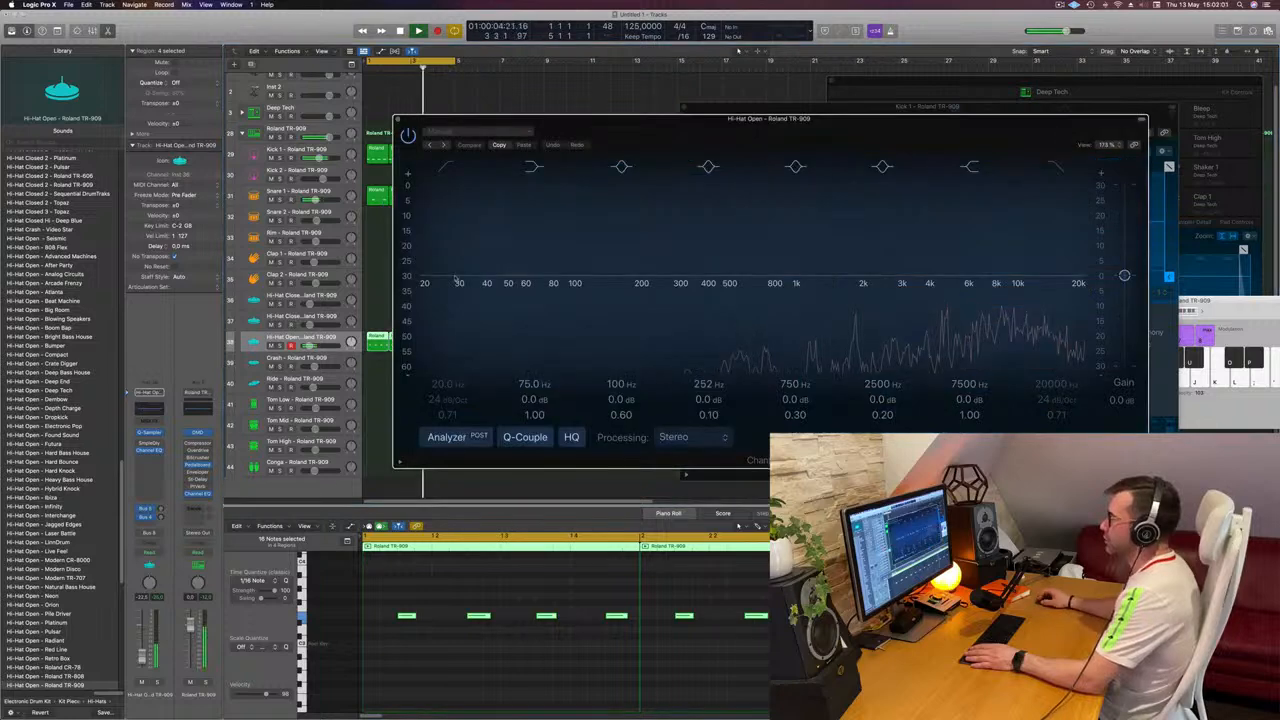
click(447, 167)
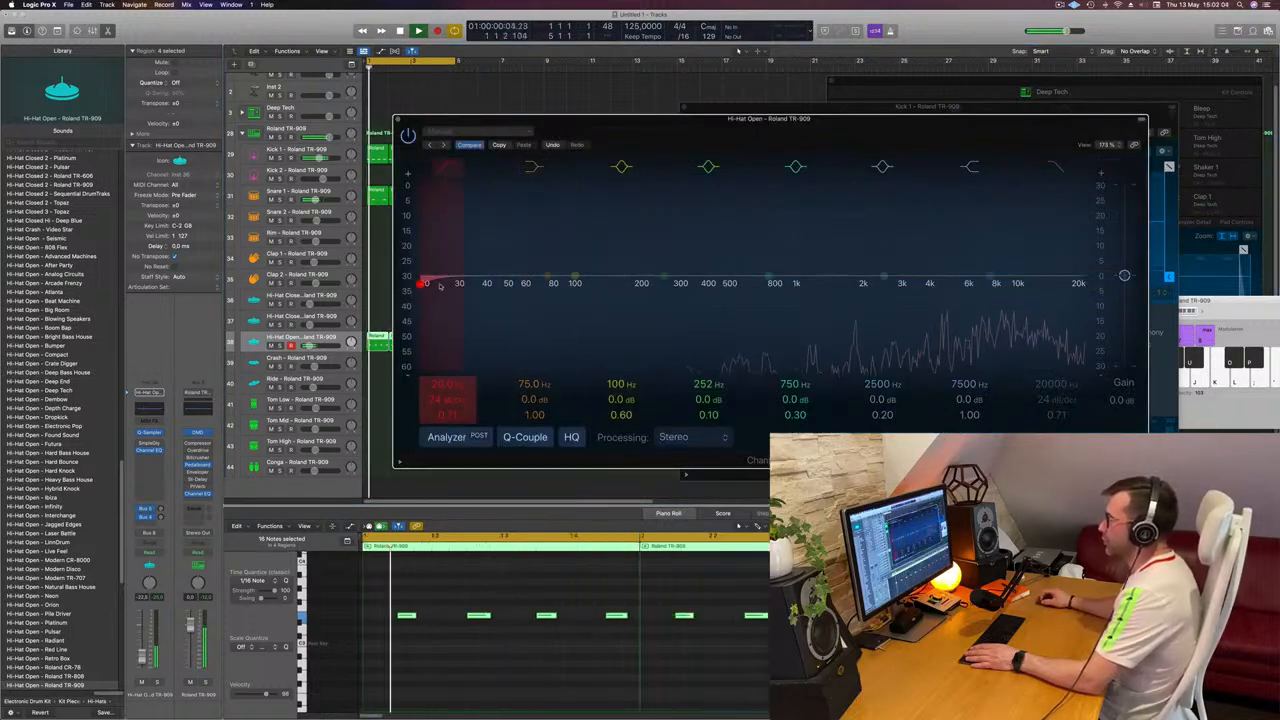
drag(423, 283, 718, 284)
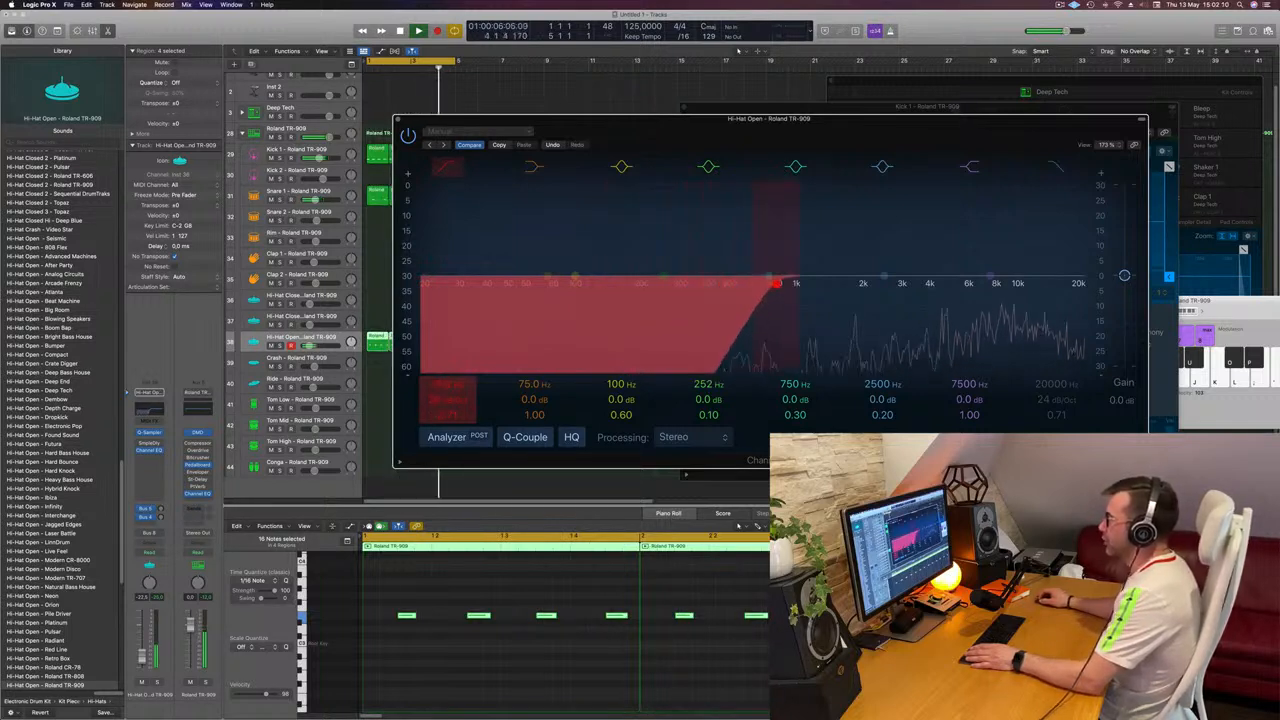
drag(776, 283, 750, 284)
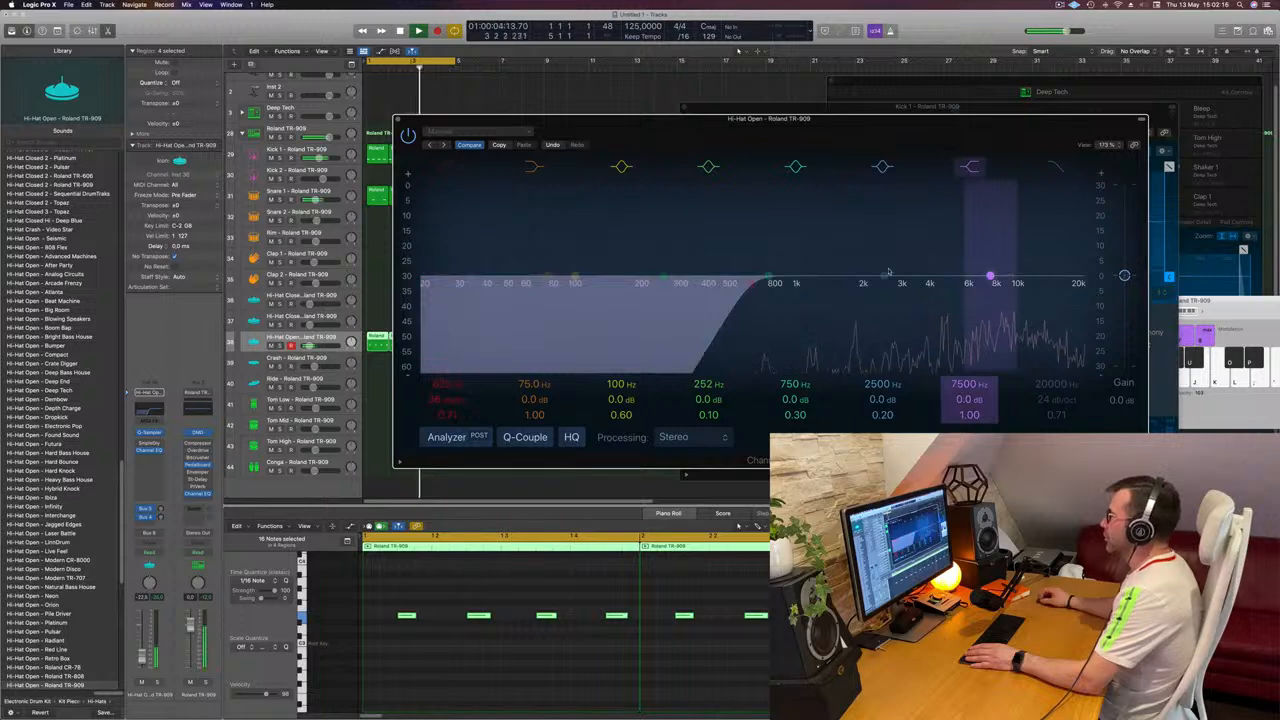
Cut the Hi-Hat Open EQ's upper peak band by -5.0 dB at 5900 Hz with a Q of 0.98.
drag(885, 276, 939, 280)
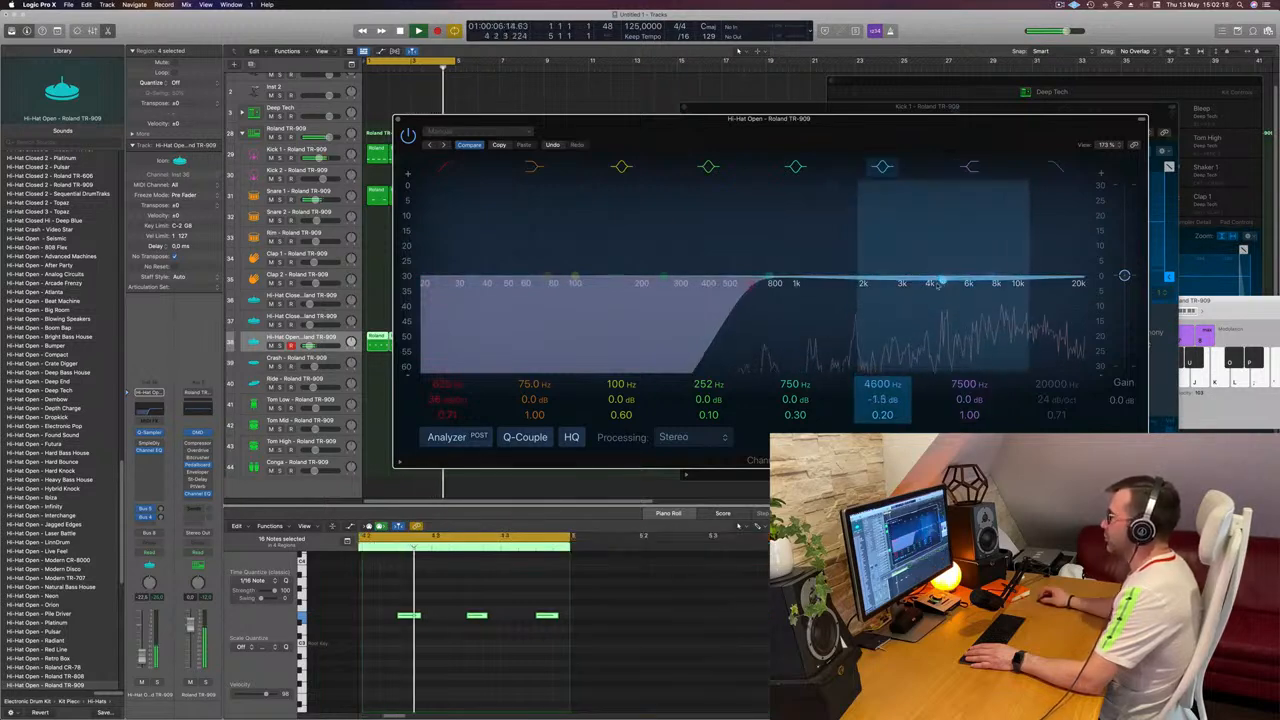
drag(893, 401, 893, 390)
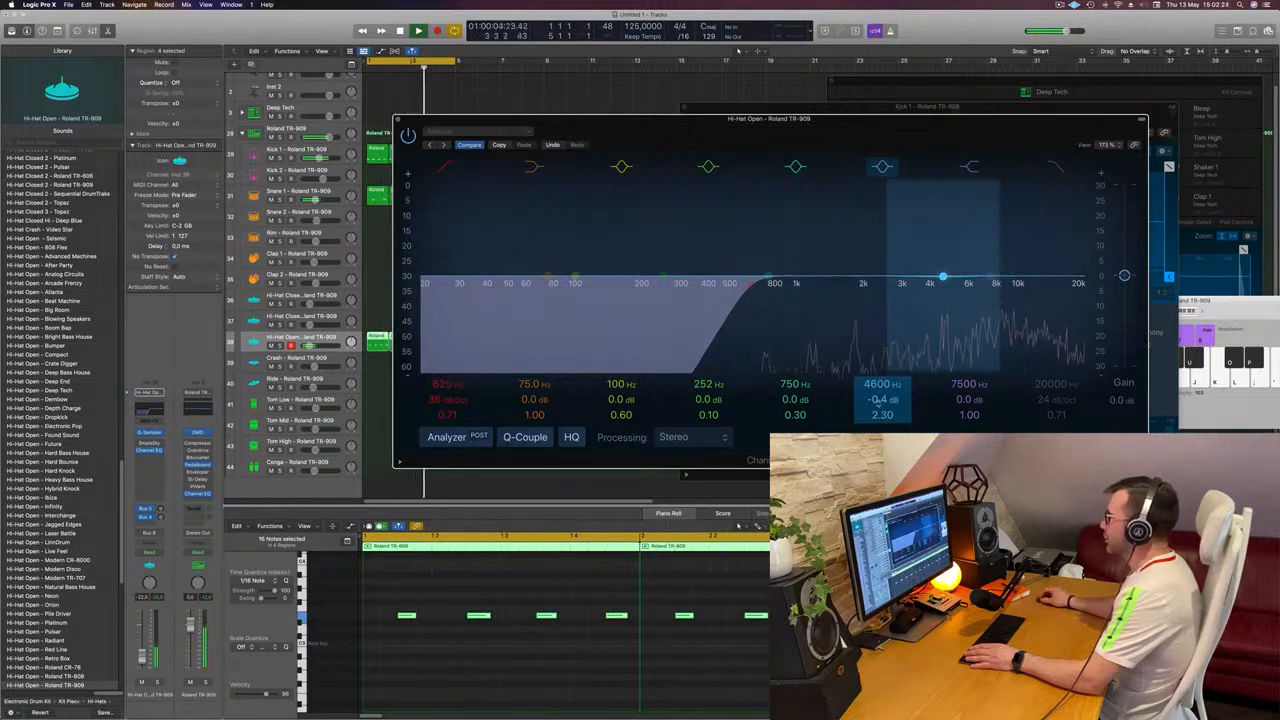
mouse_move(880, 385)
mouse_down()
mouse_move(880, 368)
mouse_move(880, 380)
mouse_up()
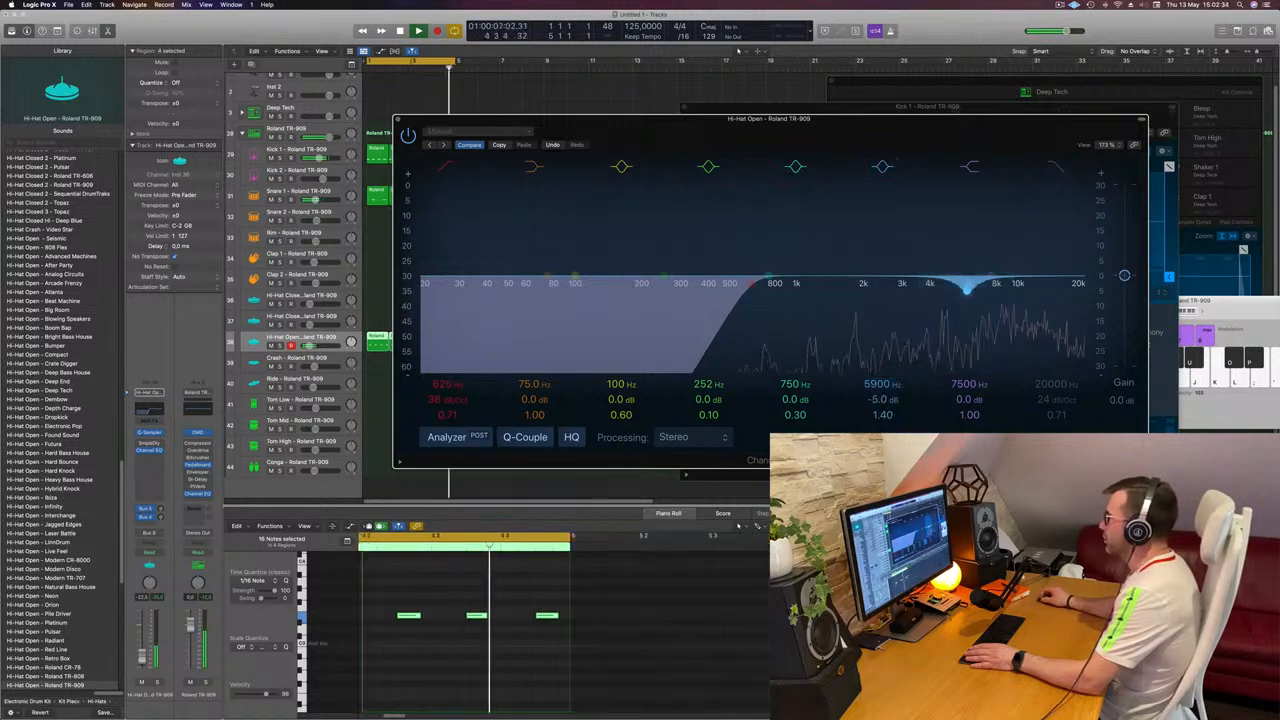
drag(882, 414, 882, 427)
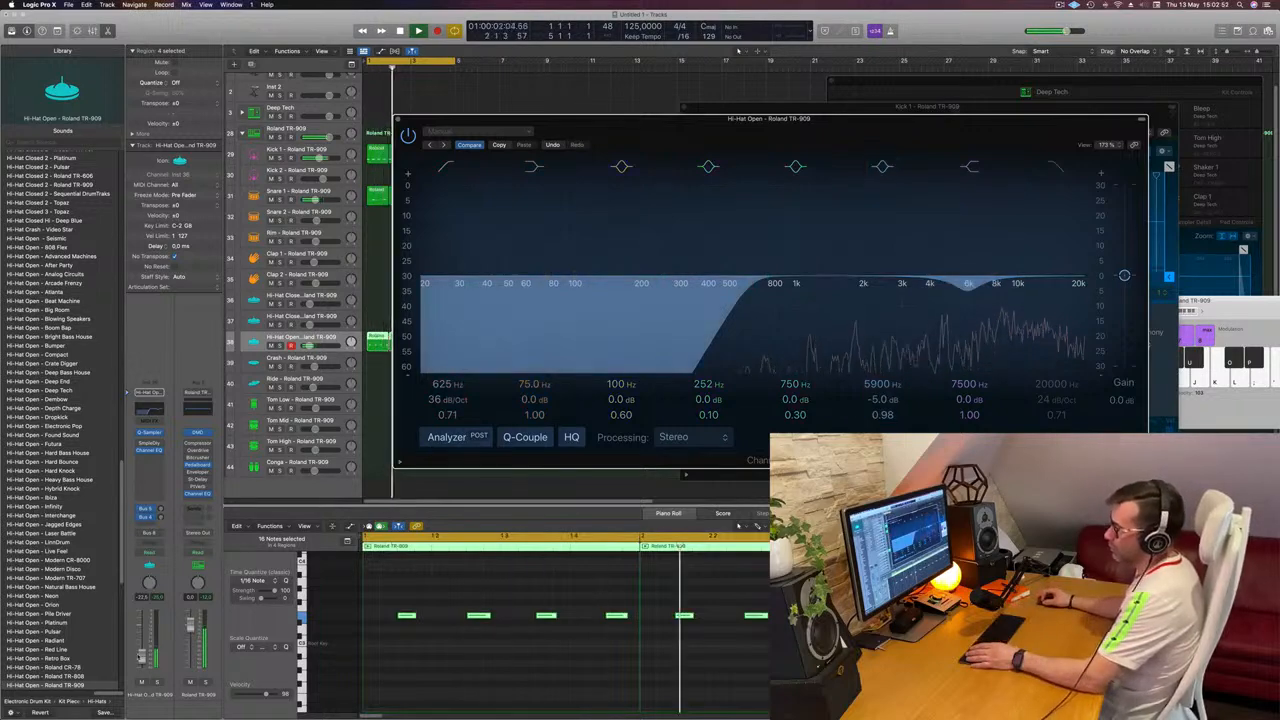
Compare the Hi-Hat Open EQ with bypass, leave it enabled, and fine-tune the track's volume.
click(406, 76)
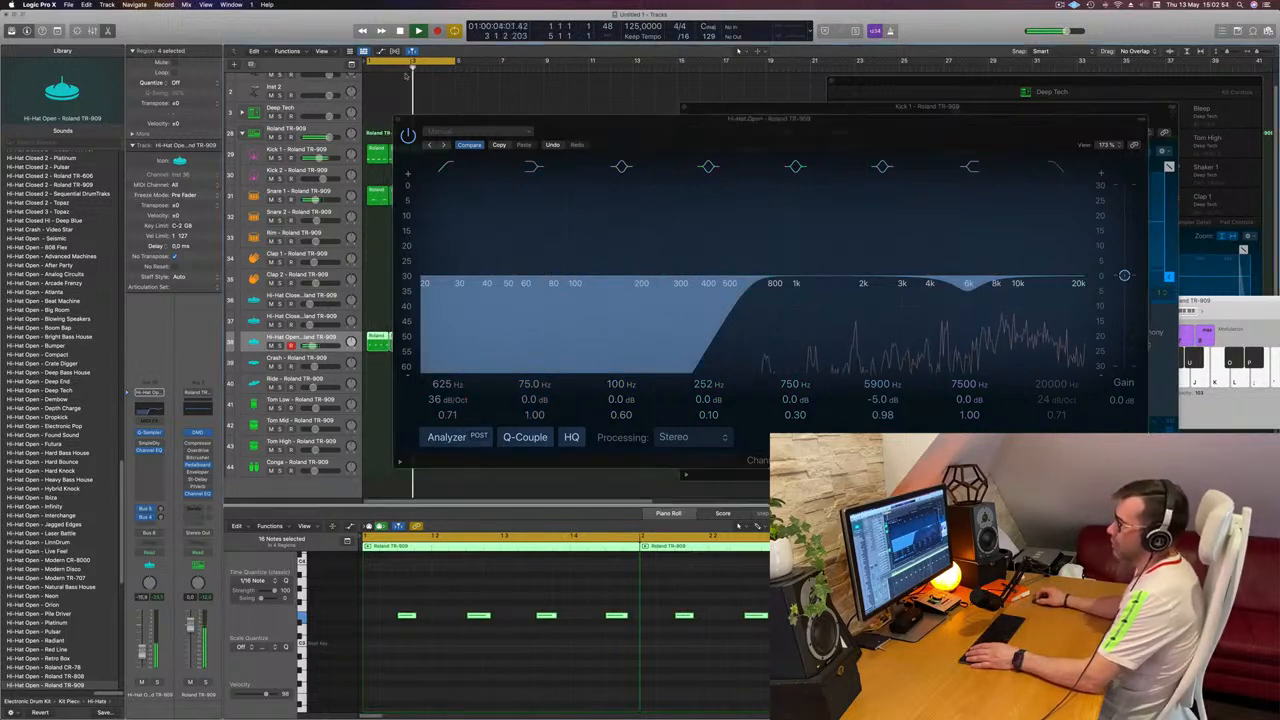
click(408, 135)
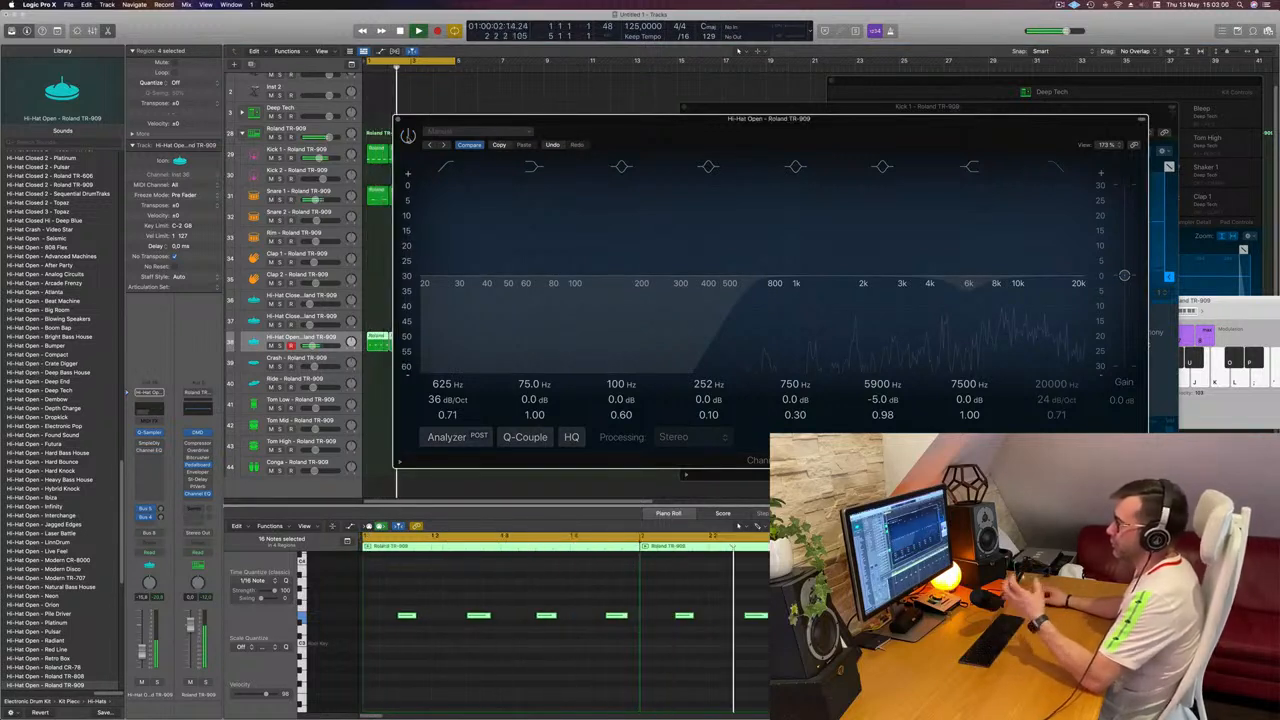
click(408, 135)
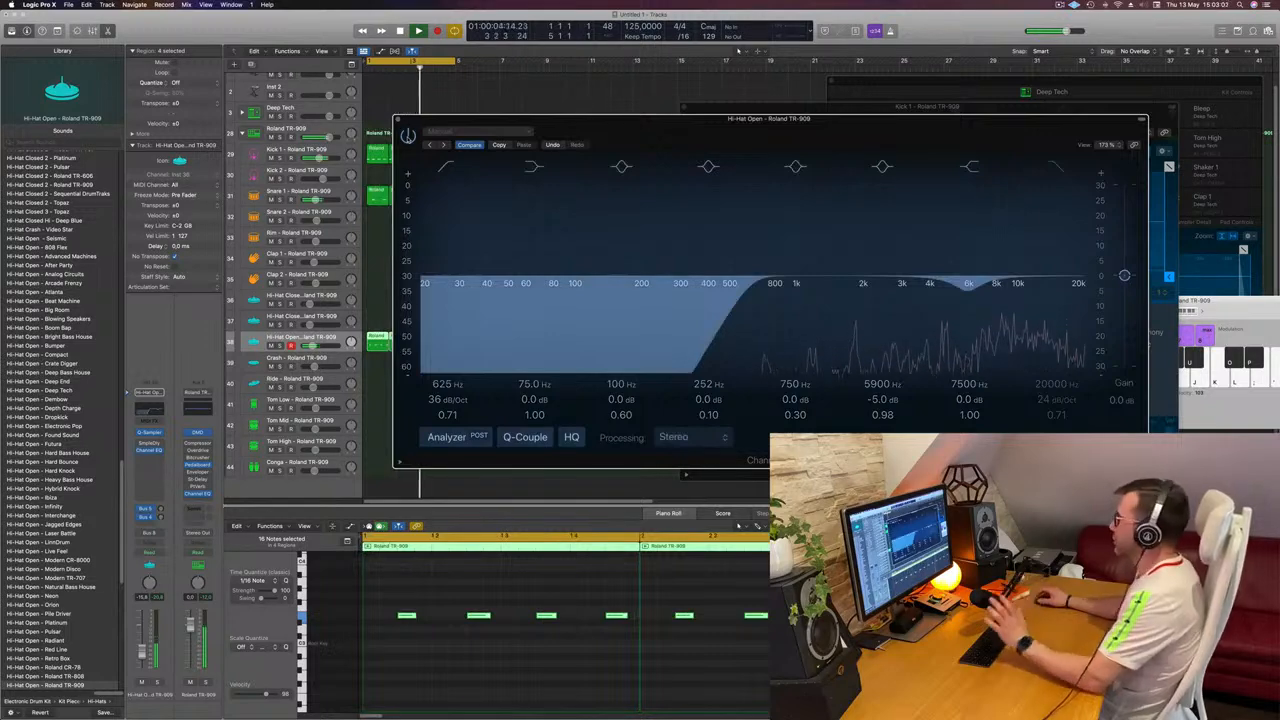
click(398, 119)
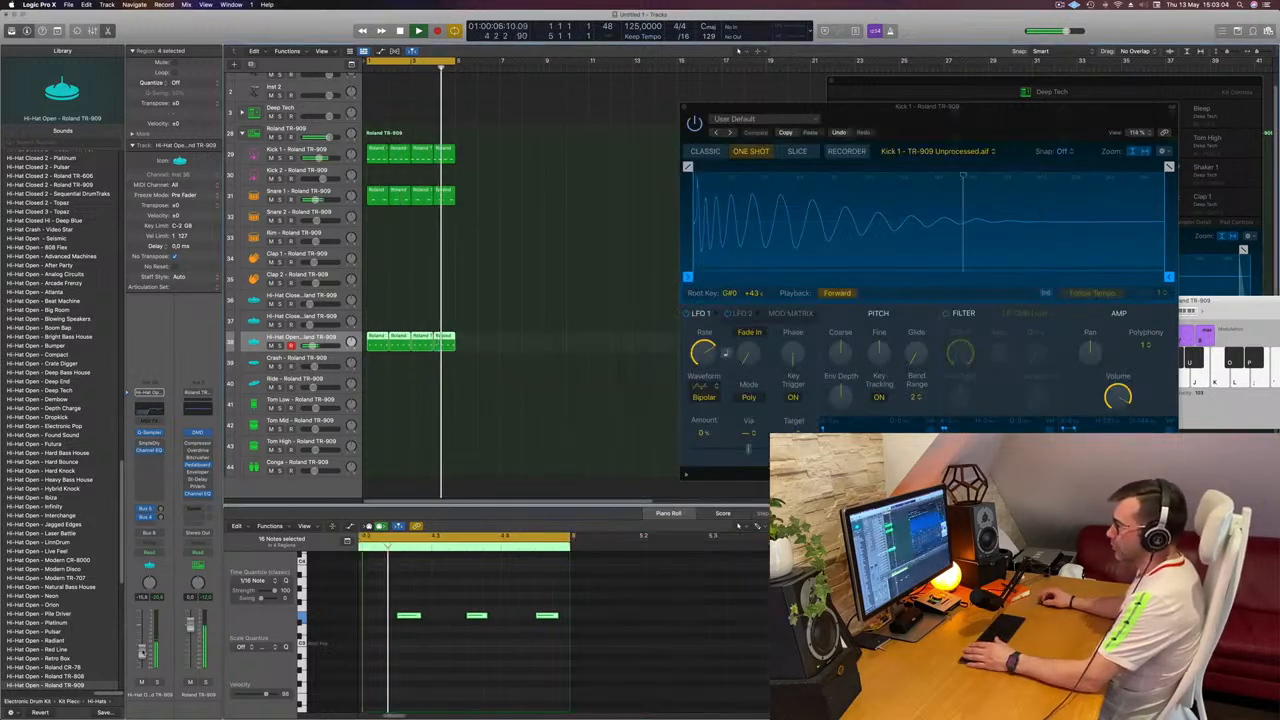
drag(142, 652, 142, 654)
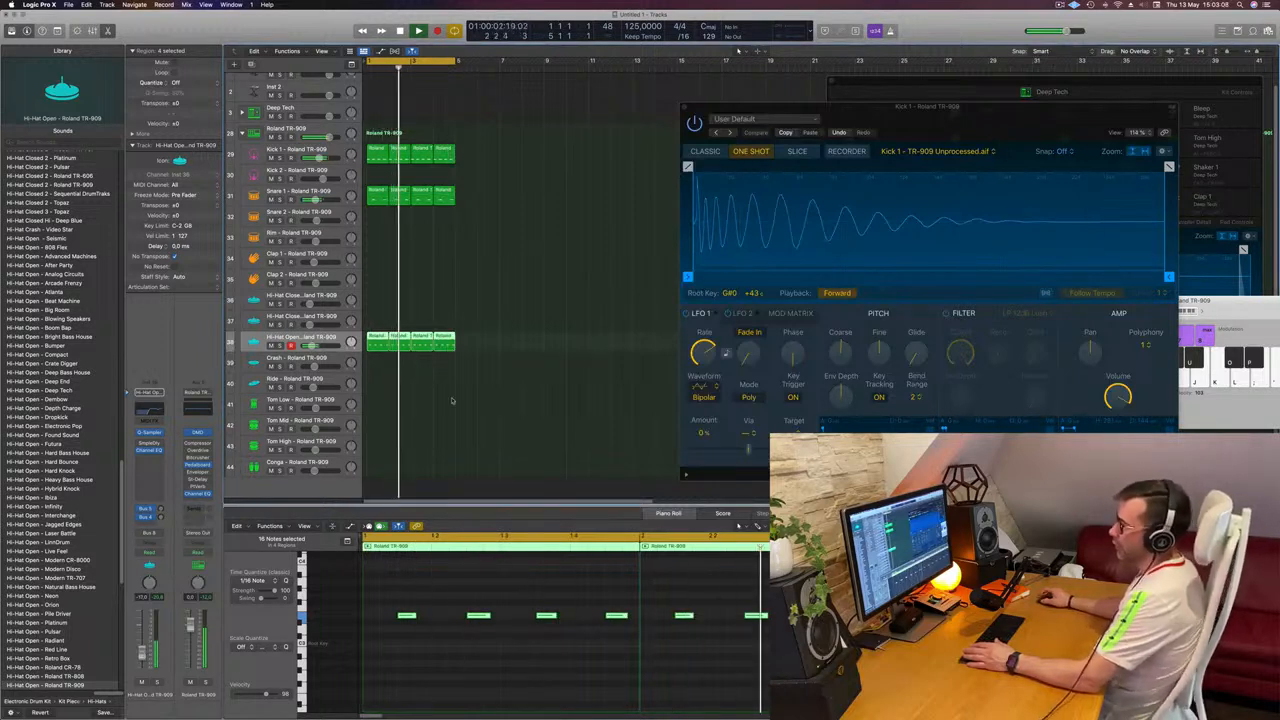
Copy the first Kick 1 region to the Tom Low track and reduce it to one note on the off-beat after beat four.
scroll(505, 358, down, 2)
click(537, 287)
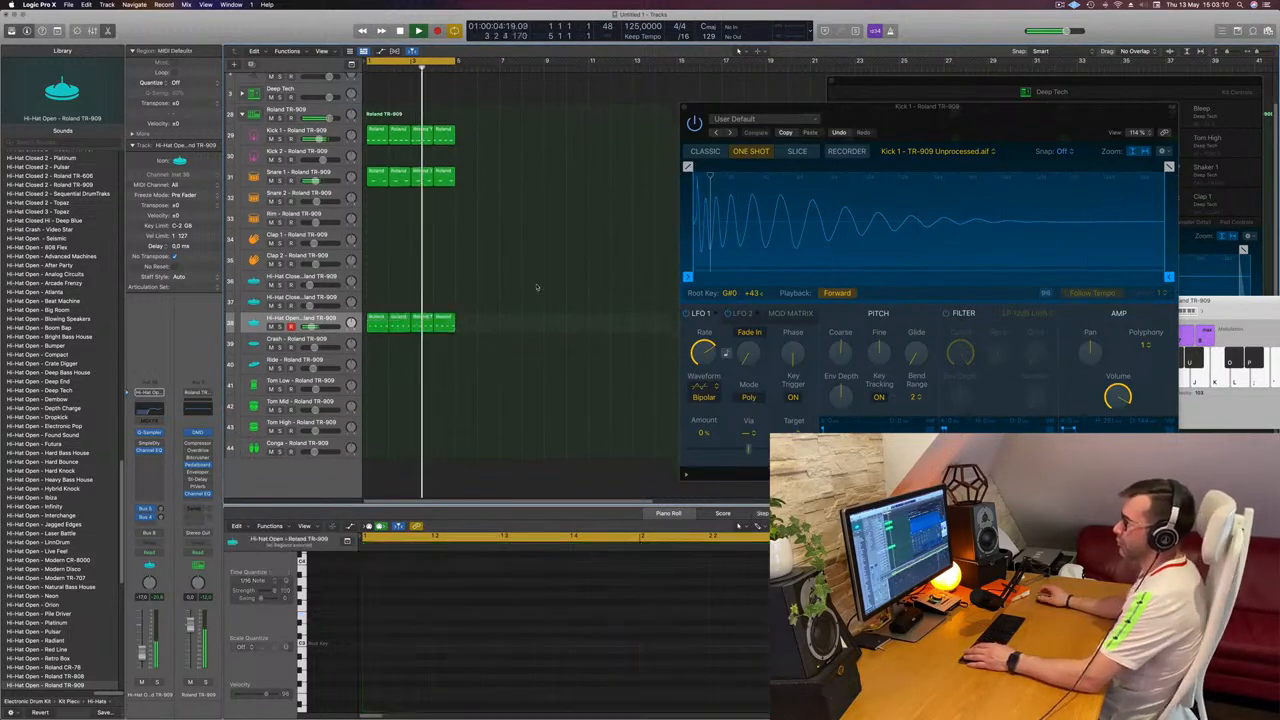
scroll(562, 308, down, 1)
scroll(565, 302, up, 1)
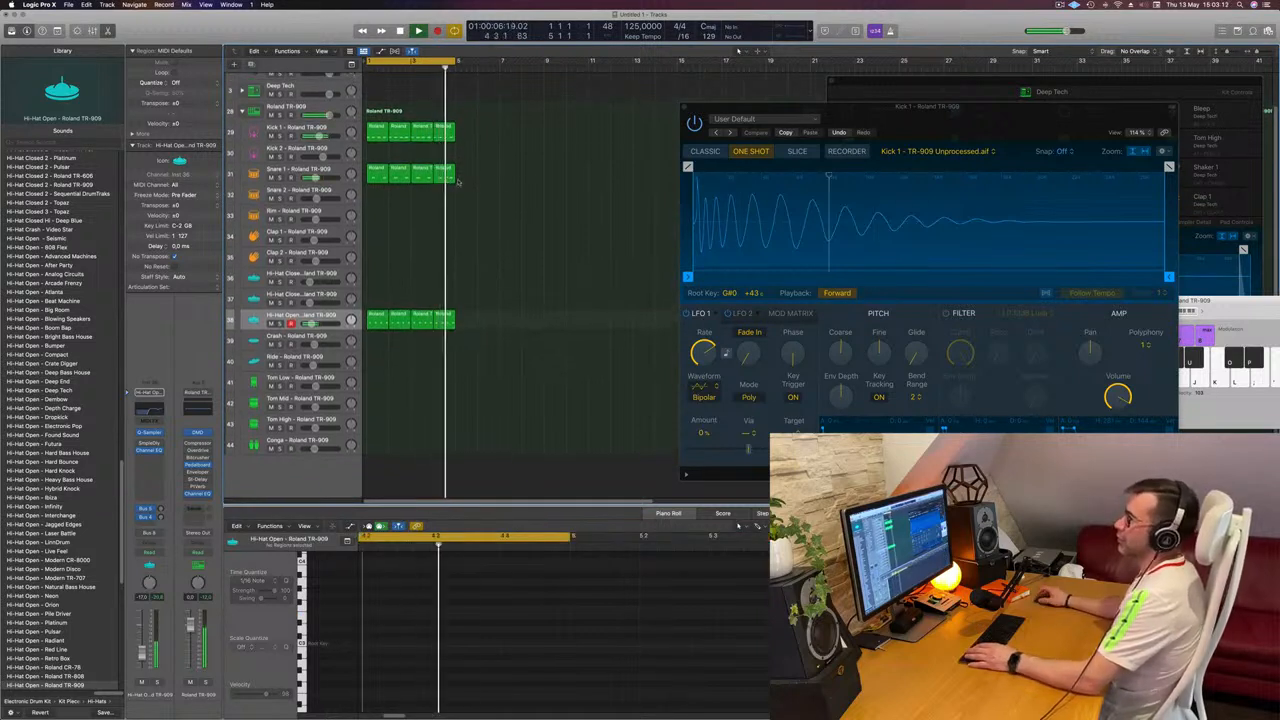
drag(378, 131, 376, 382)
drag(366, 610, 556, 645)
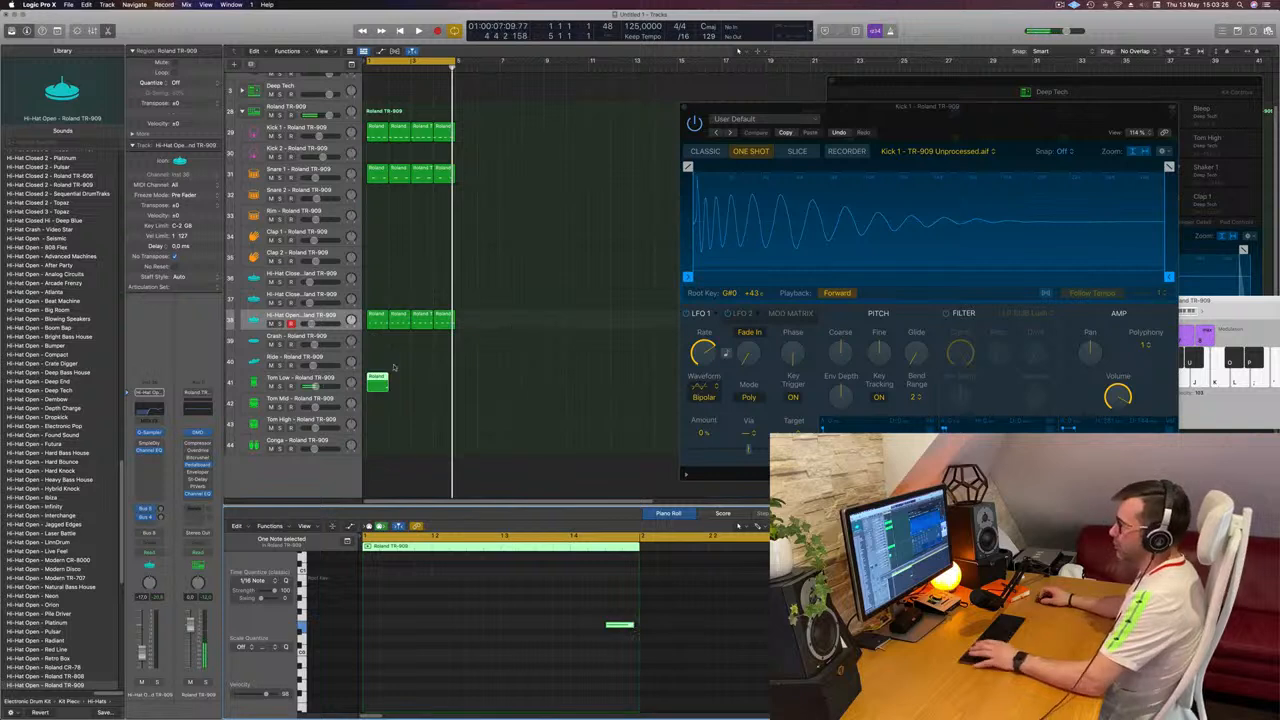
Repeat the one-bar Tom Low region three times to fill four bars, select its track and play the loop.
click(378, 390)
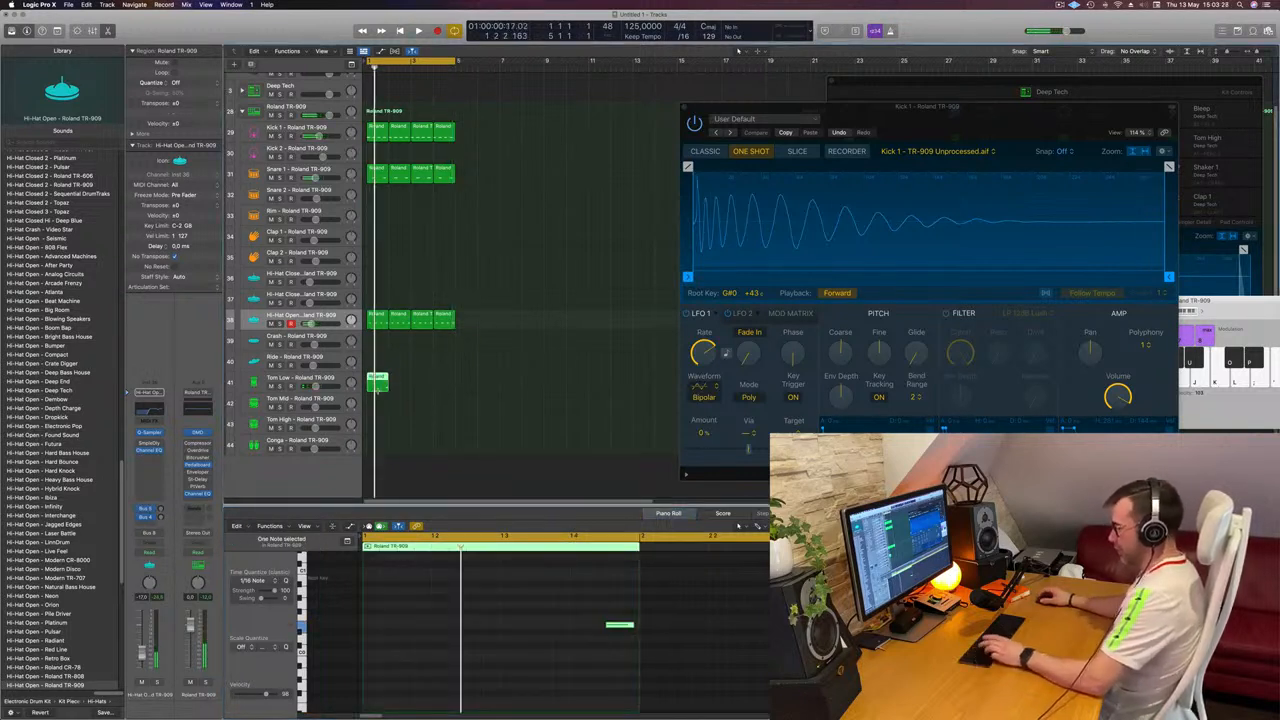
key(super+r)
key(super+r)
key(super+r)
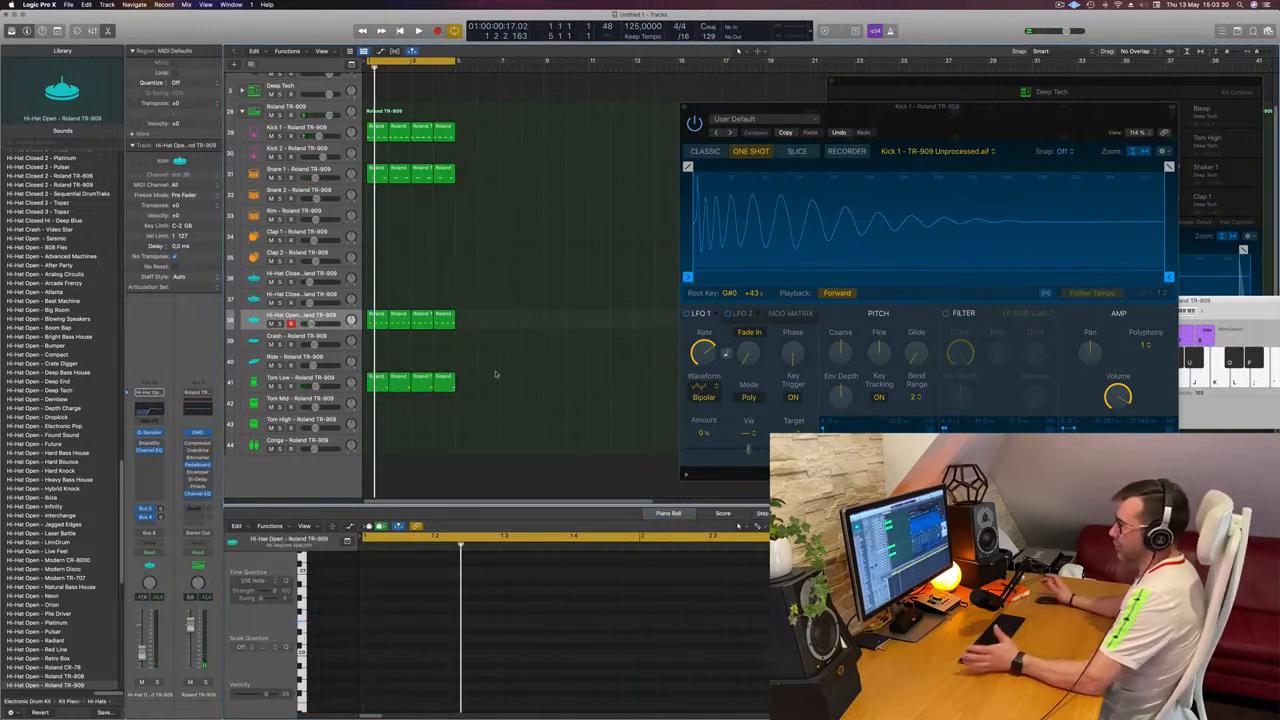
click(330, 378)
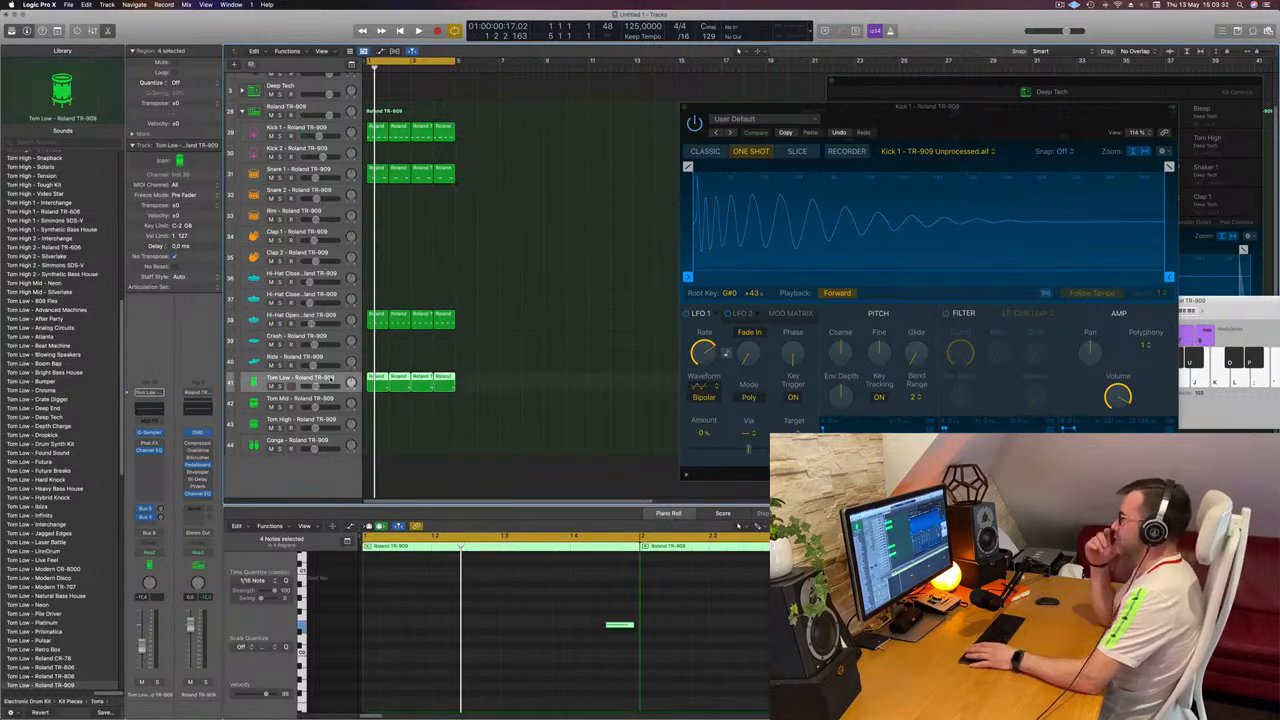
click(490, 356)
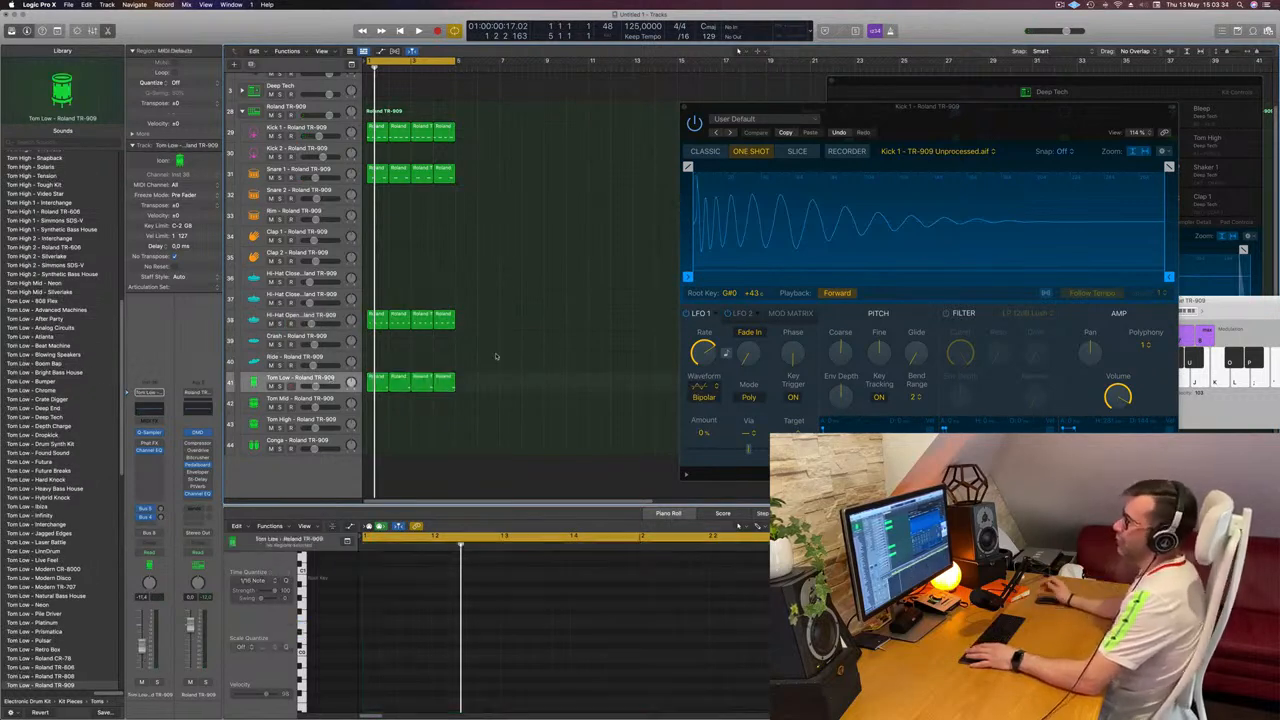
key(space)
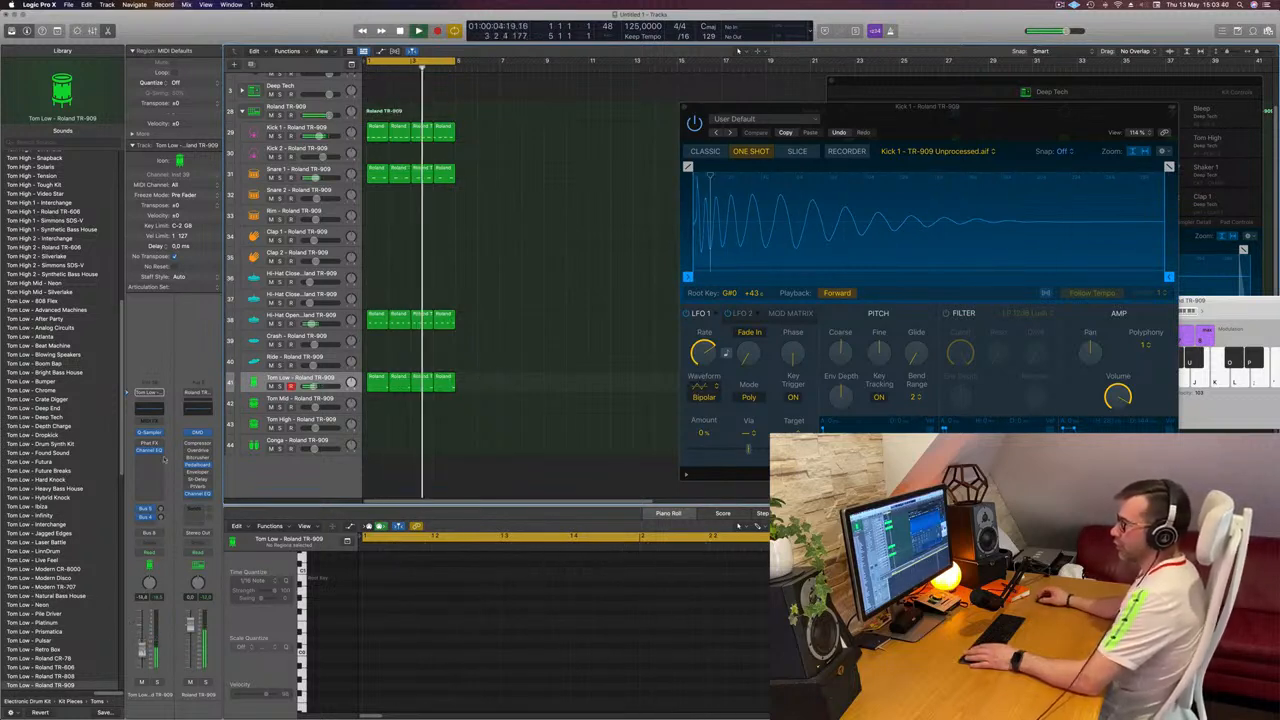
Check the low tom's spectrum in its Channel EQ and lower the Tom Low track's volume.
click(157, 406)
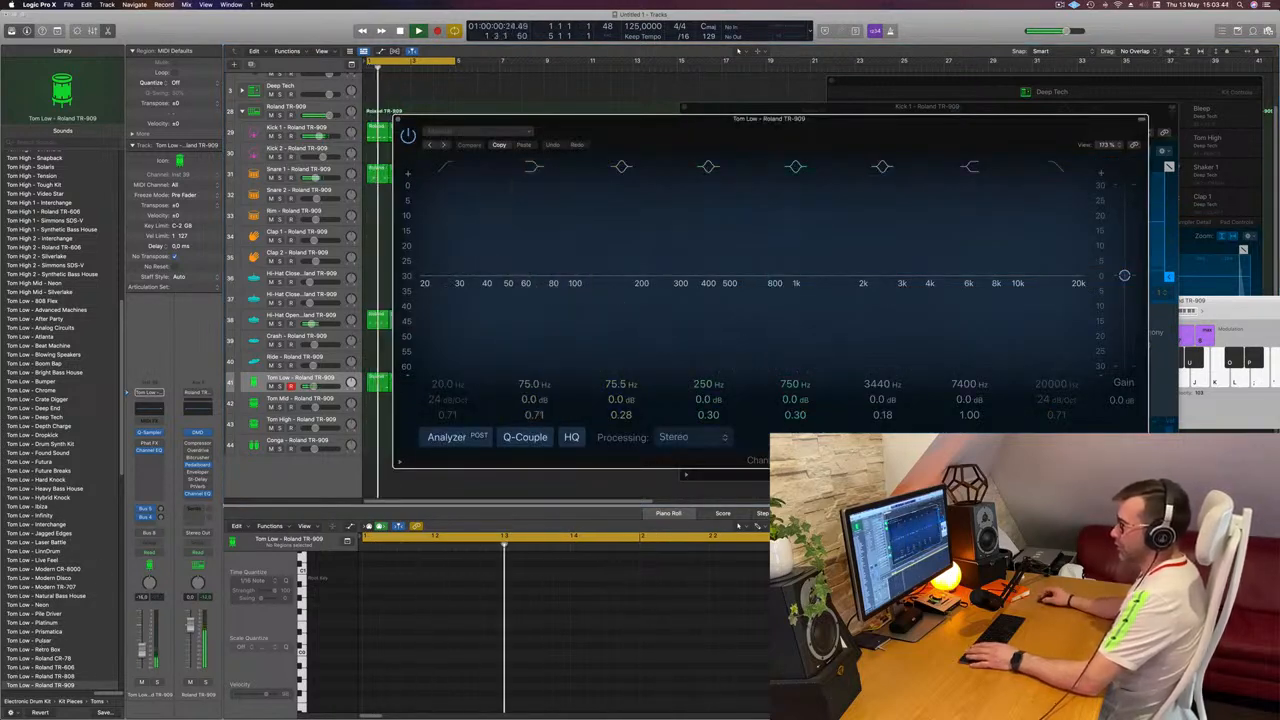
click(161, 598)
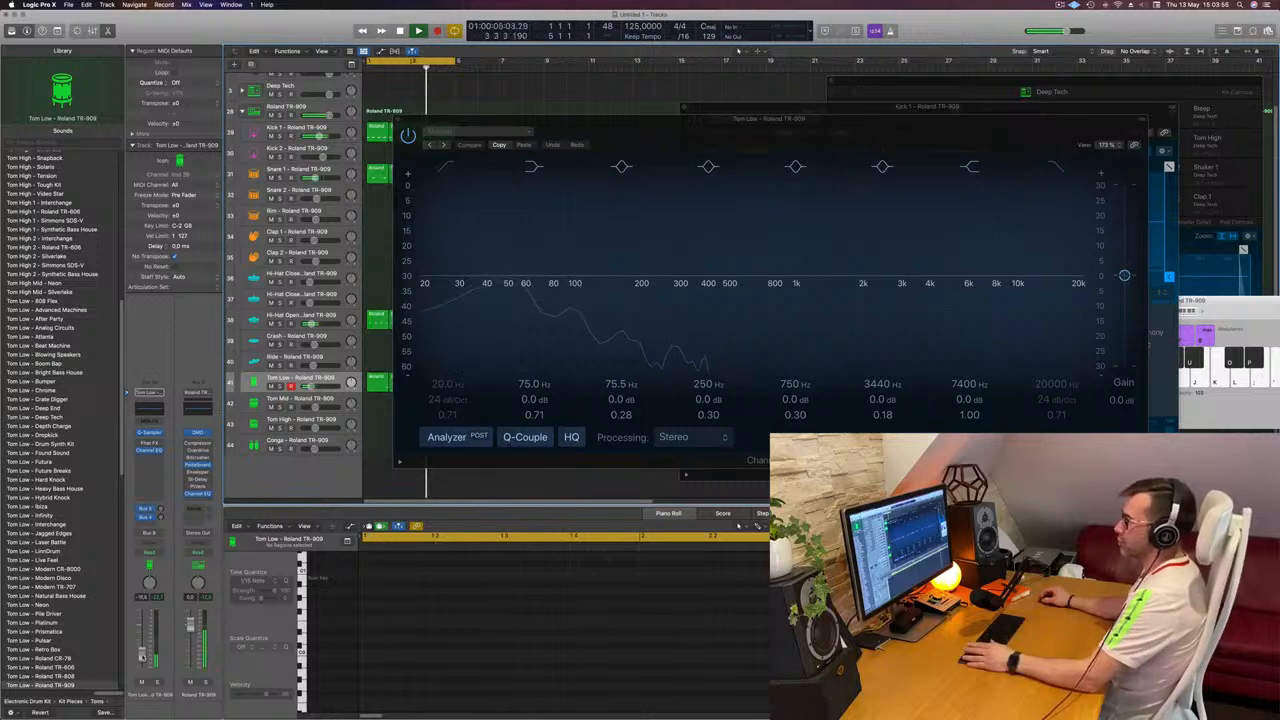
drag(768, 118, 704, 228)
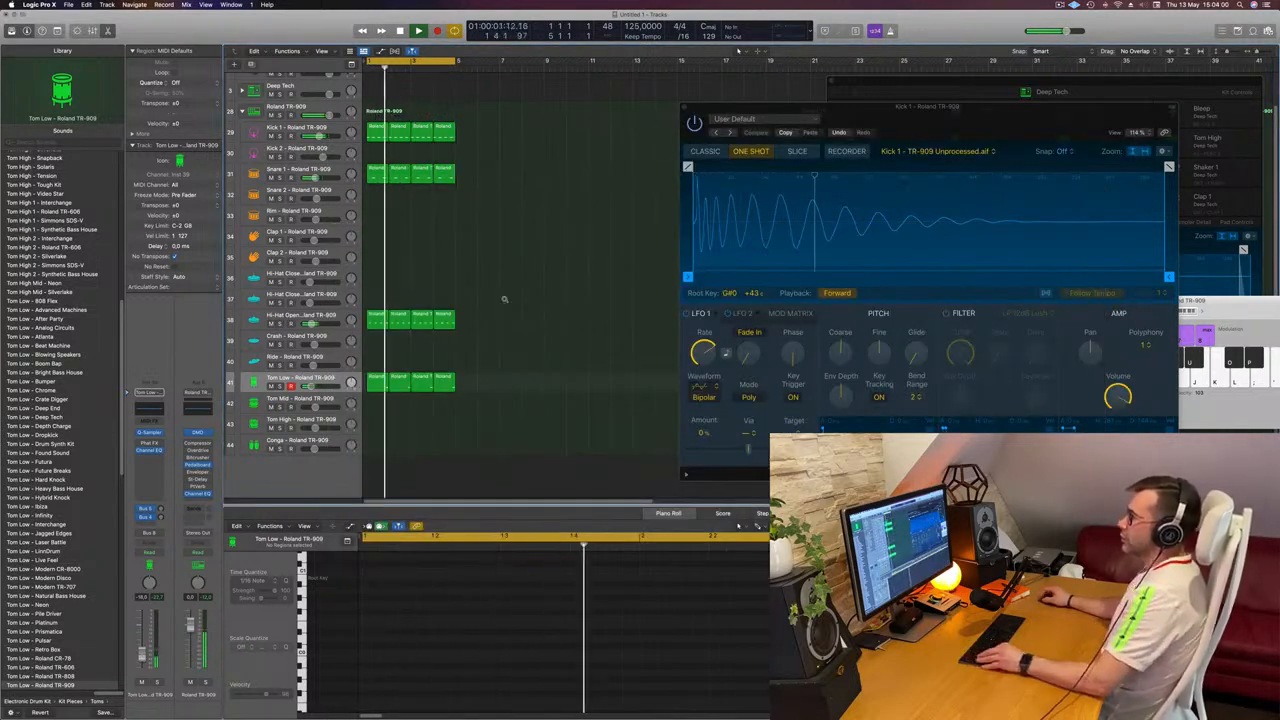
scroll(504, 299, down, 2)
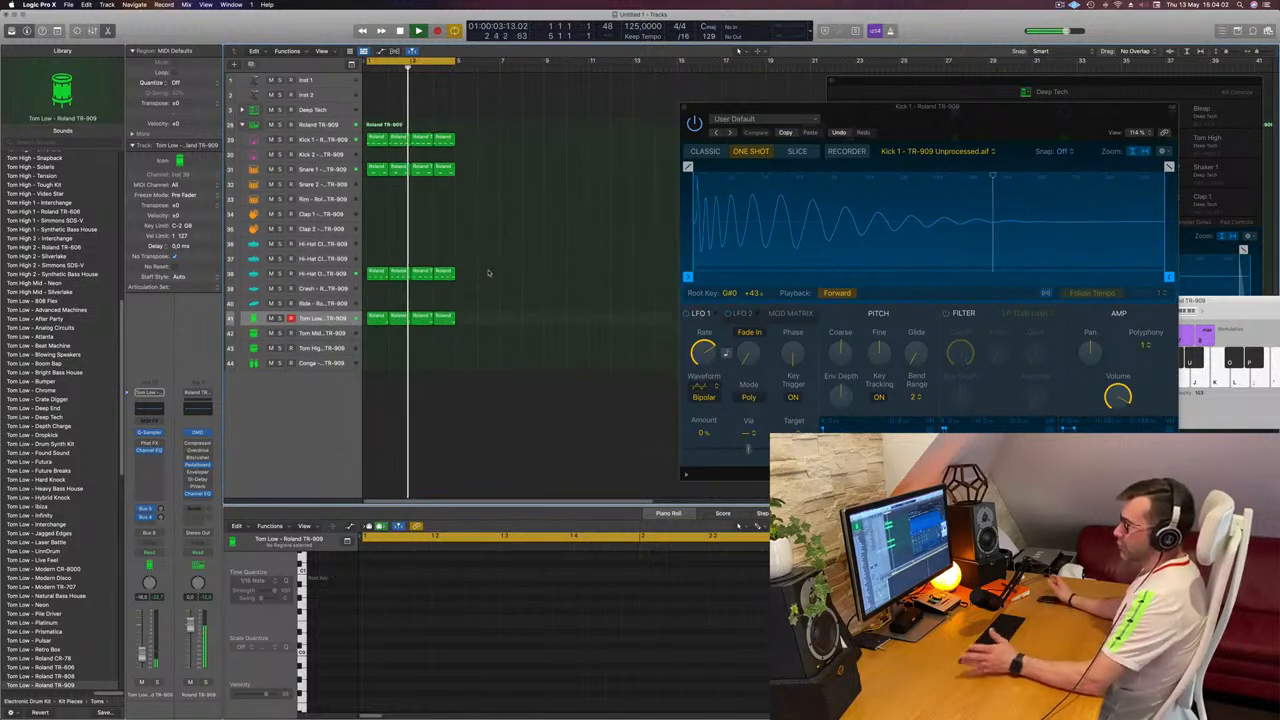
Copy the first open hi-hat region to the Conga track and transpose its four notes down one octave.
drag(378, 273, 380, 377)
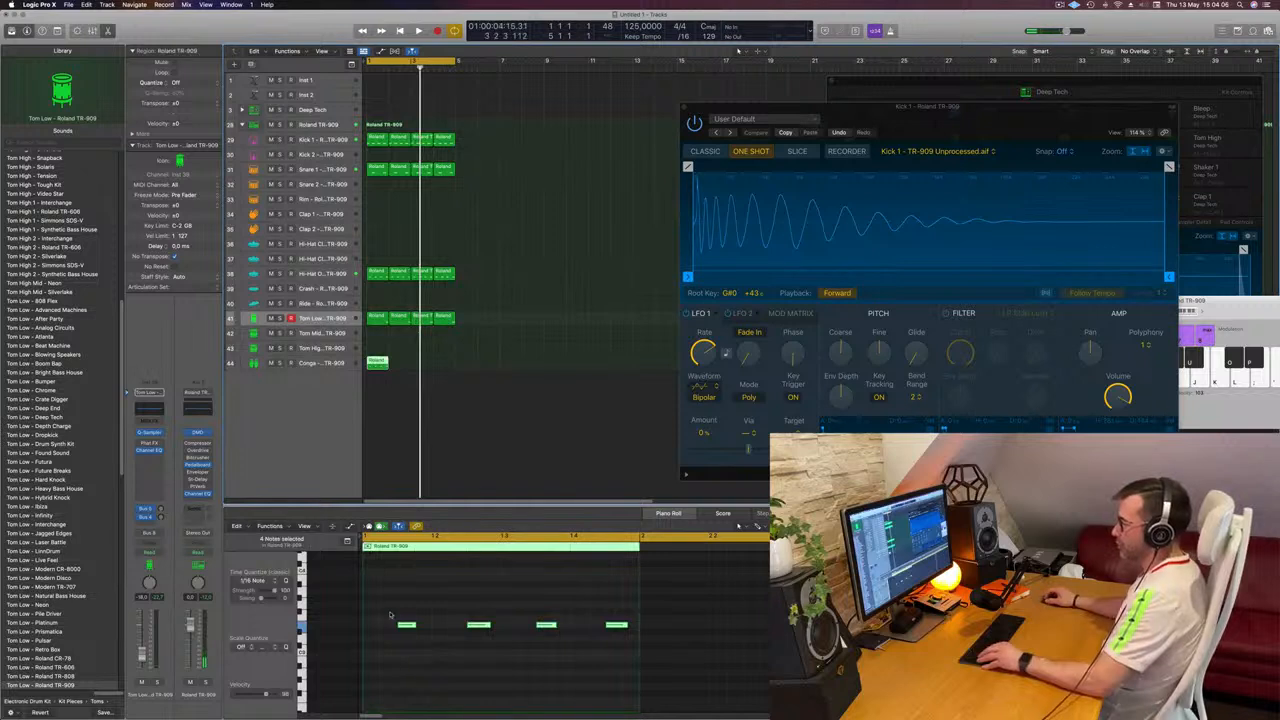
drag(390, 614, 652, 656)
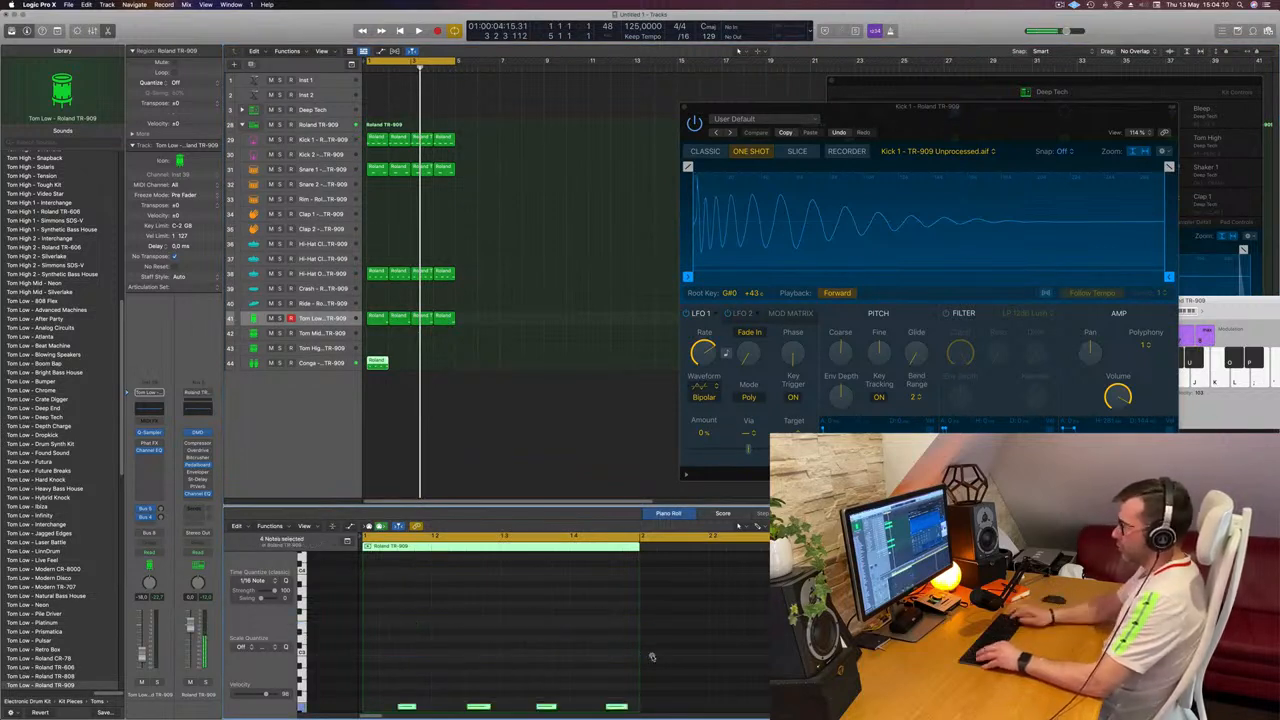
scroll(652, 658, down, 5)
key(space)
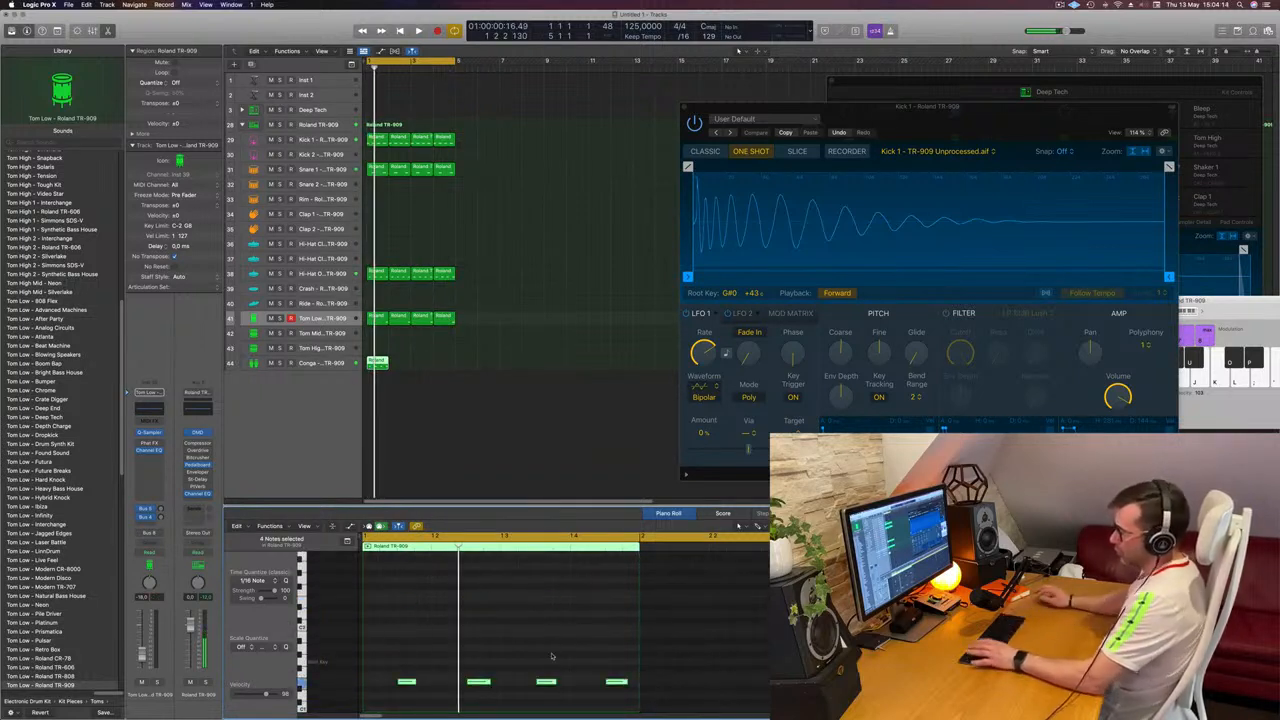
scroll(551, 656, down, 3)
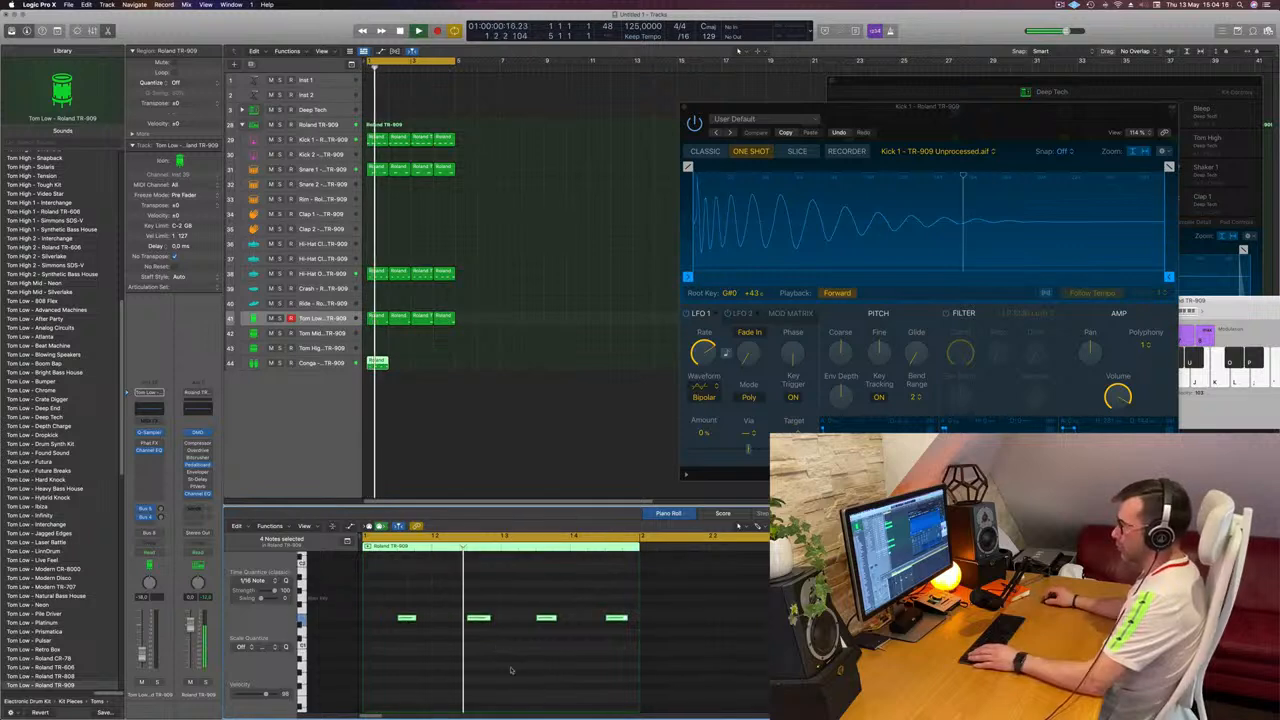
scroll(511, 670, up, 2)
Move the second and fourth conga notes one sixteenth earlier while the loop plays.
drag(464, 626, 480, 650)
key(alt+Left)
key(alt+Left)
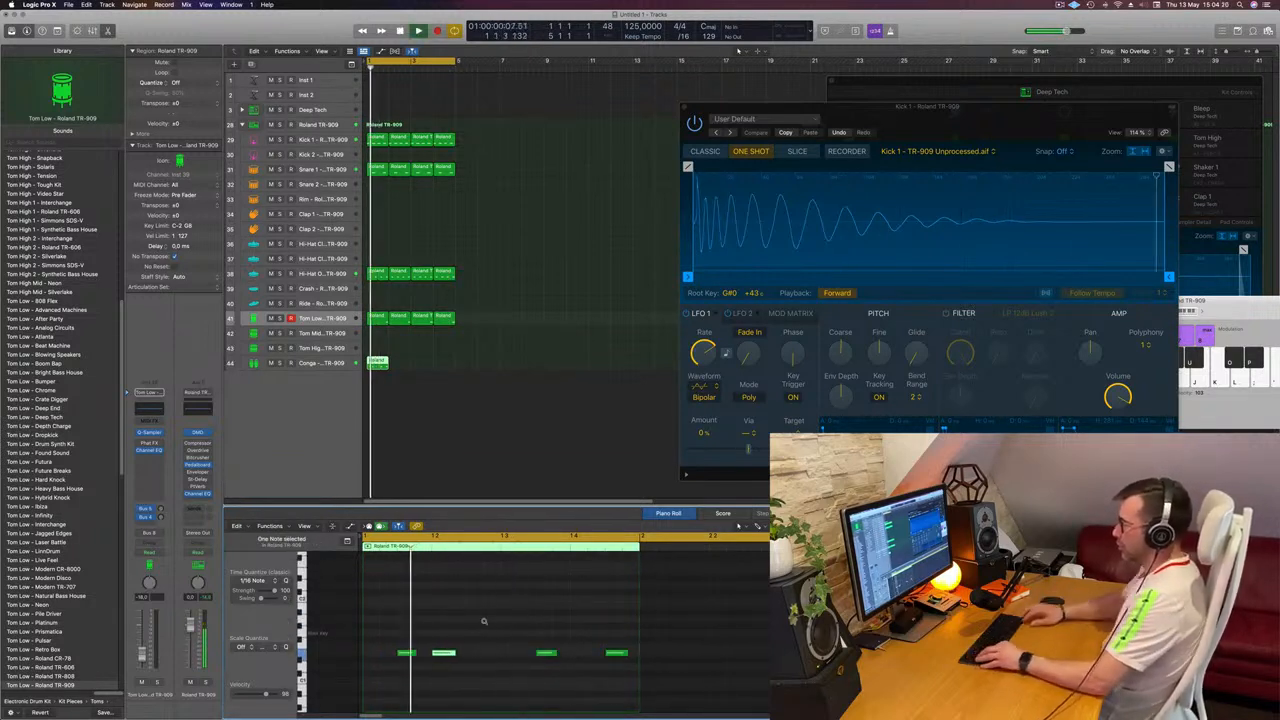
key(alt+Right)
scroll(490, 622, left, 2)
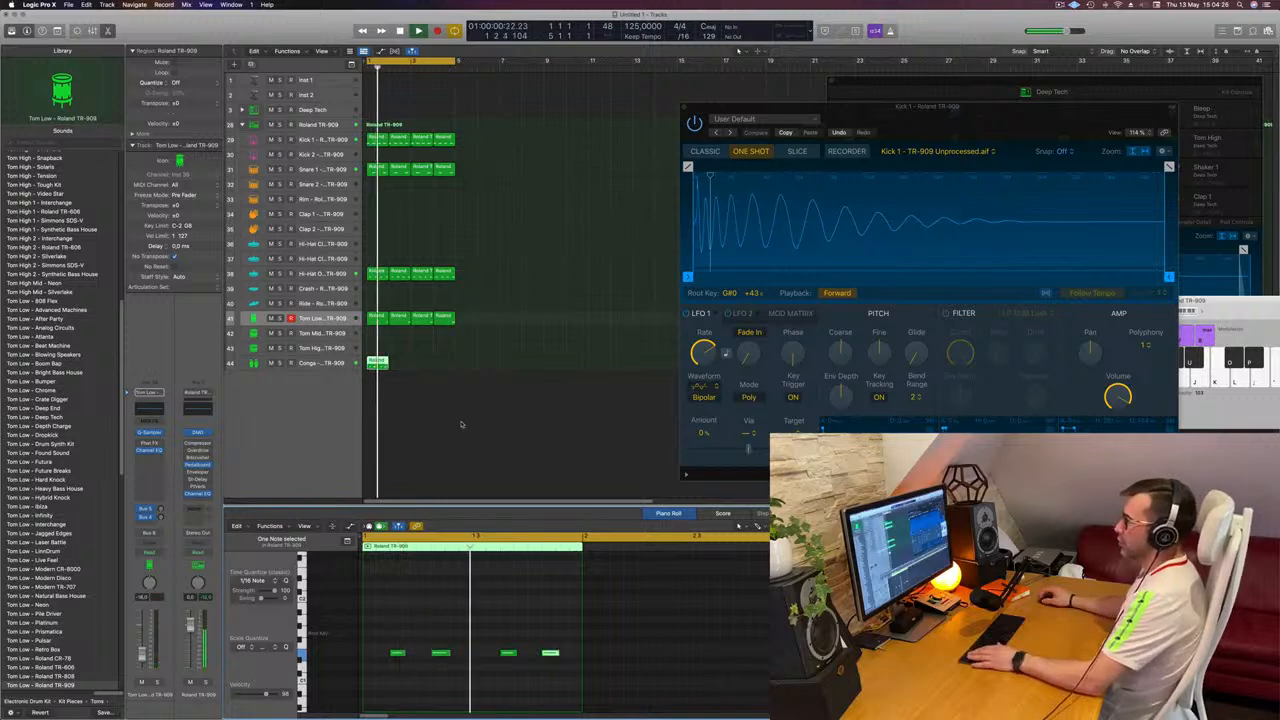
Repeat the one-bar Conga region three times to fill four bars and select the track's regions.
click(344, 363)
key(space)
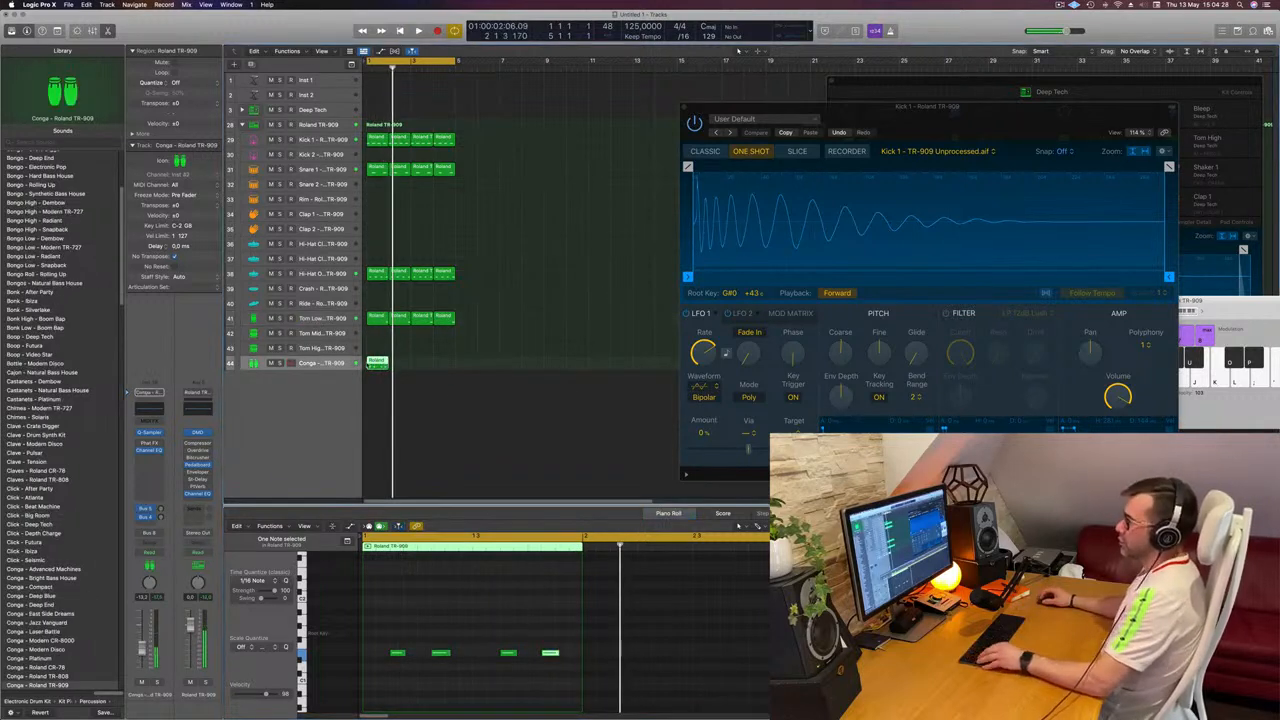
drag(456, 360, 382, 367)
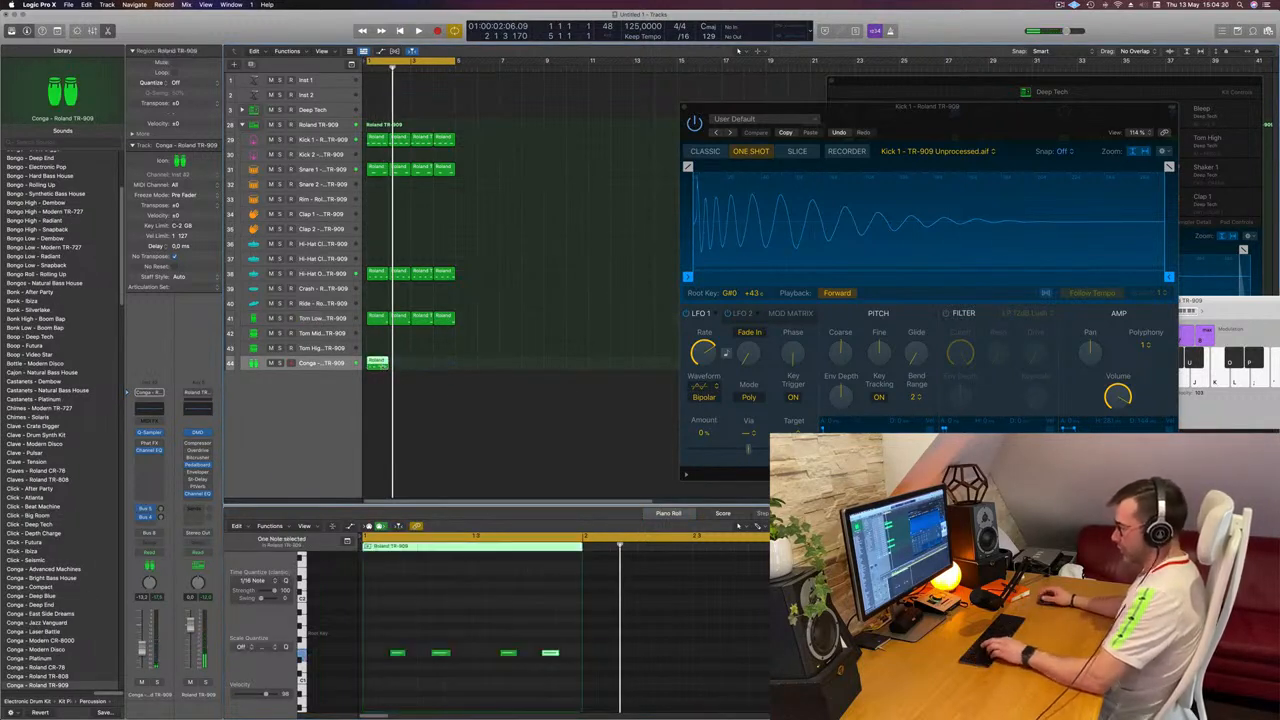
key(super+r)
key(super+r)
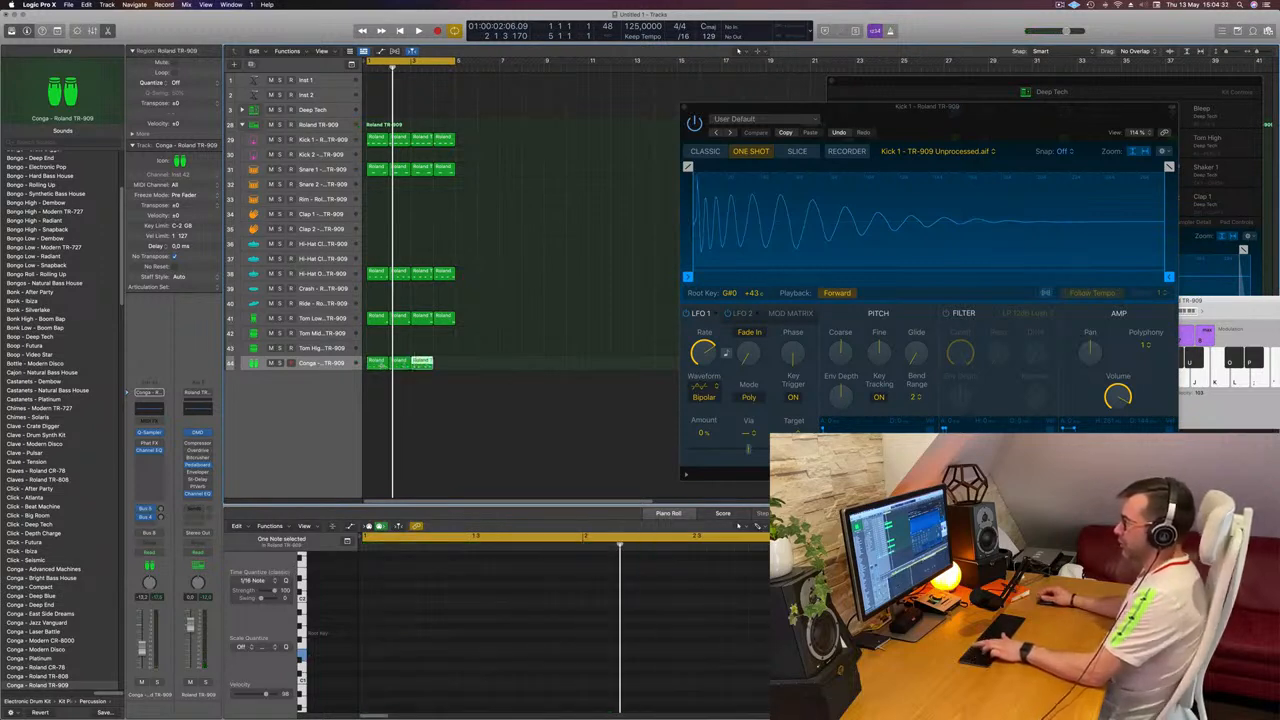
click(335, 366)
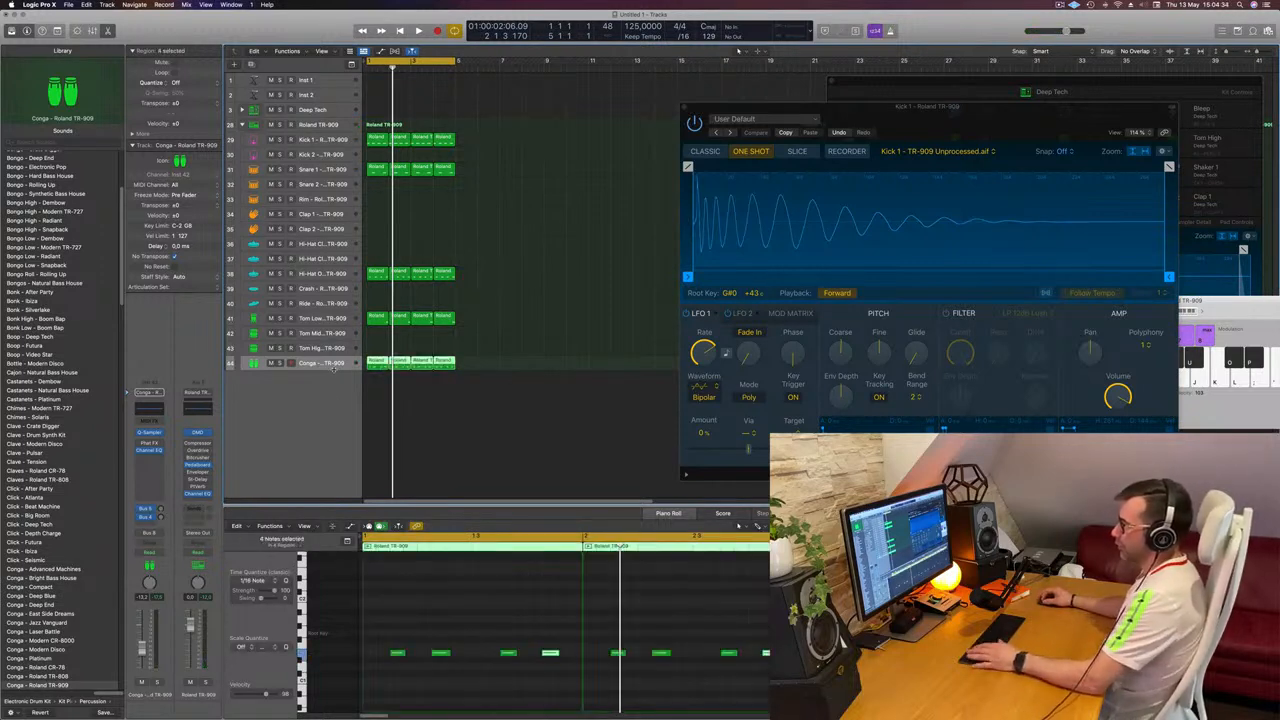
Enlarge the Conga track's height and play the loop from the beginning.
drag(334, 369, 331, 420)
click(507, 320)
key(Return)
key(space)
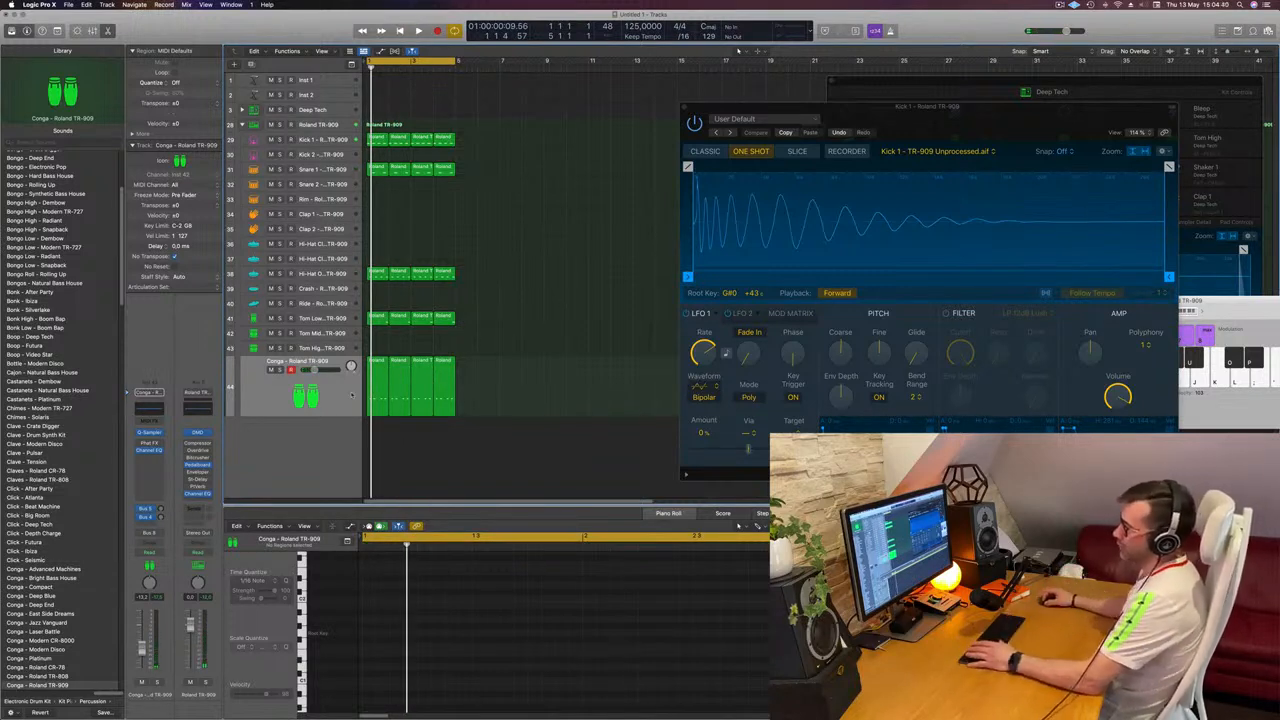
click(341, 402)
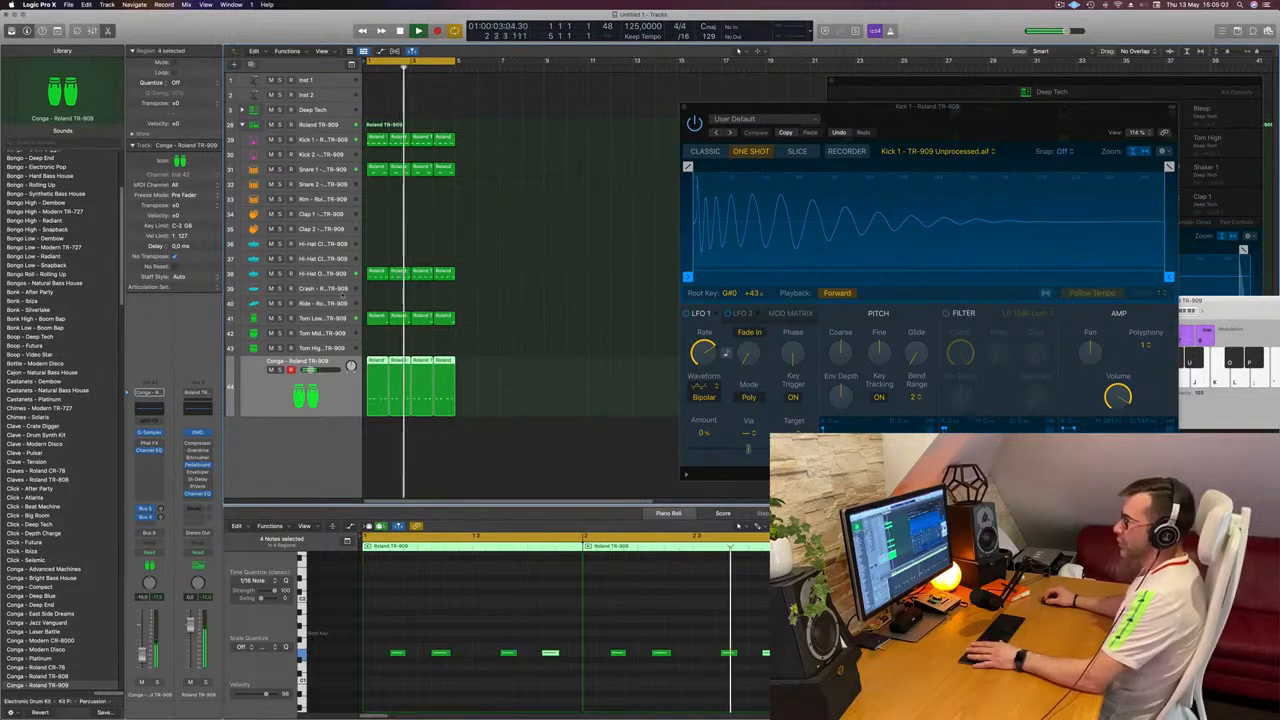
Insert a Compressor from the Dynamics effects after the Channel EQ on the Tom Low track.
click(340, 318)
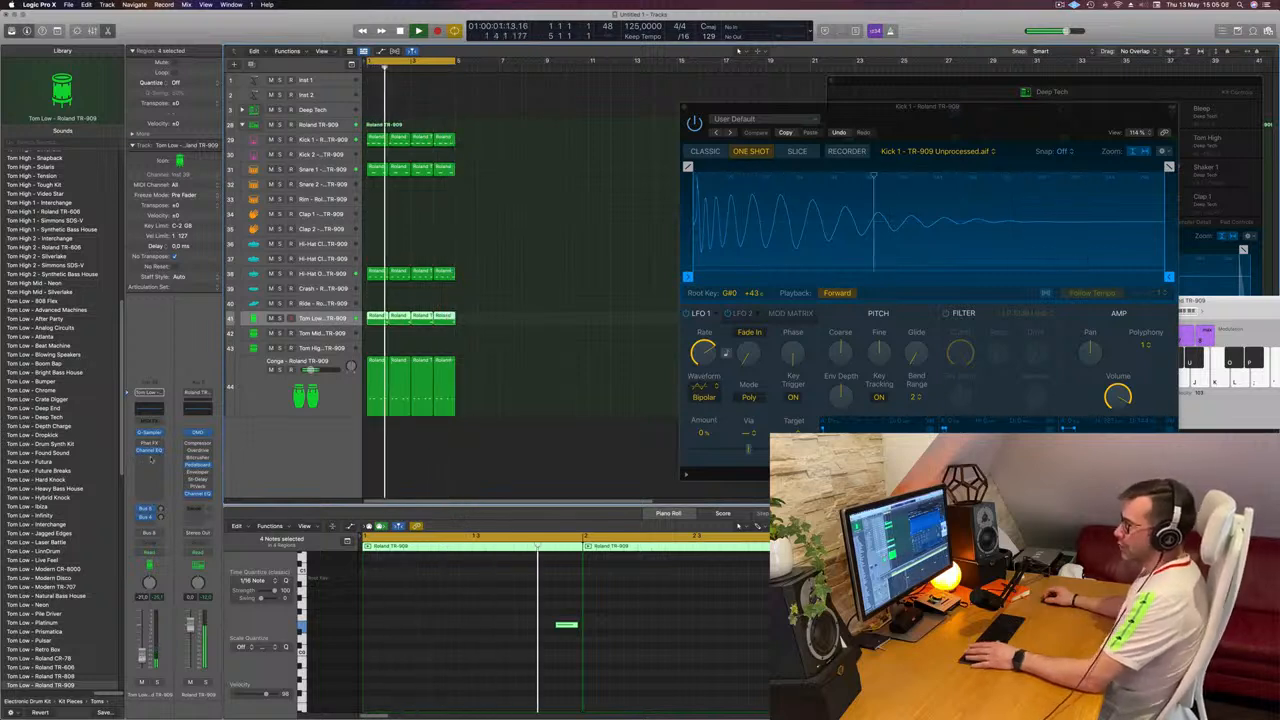
click(150, 459)
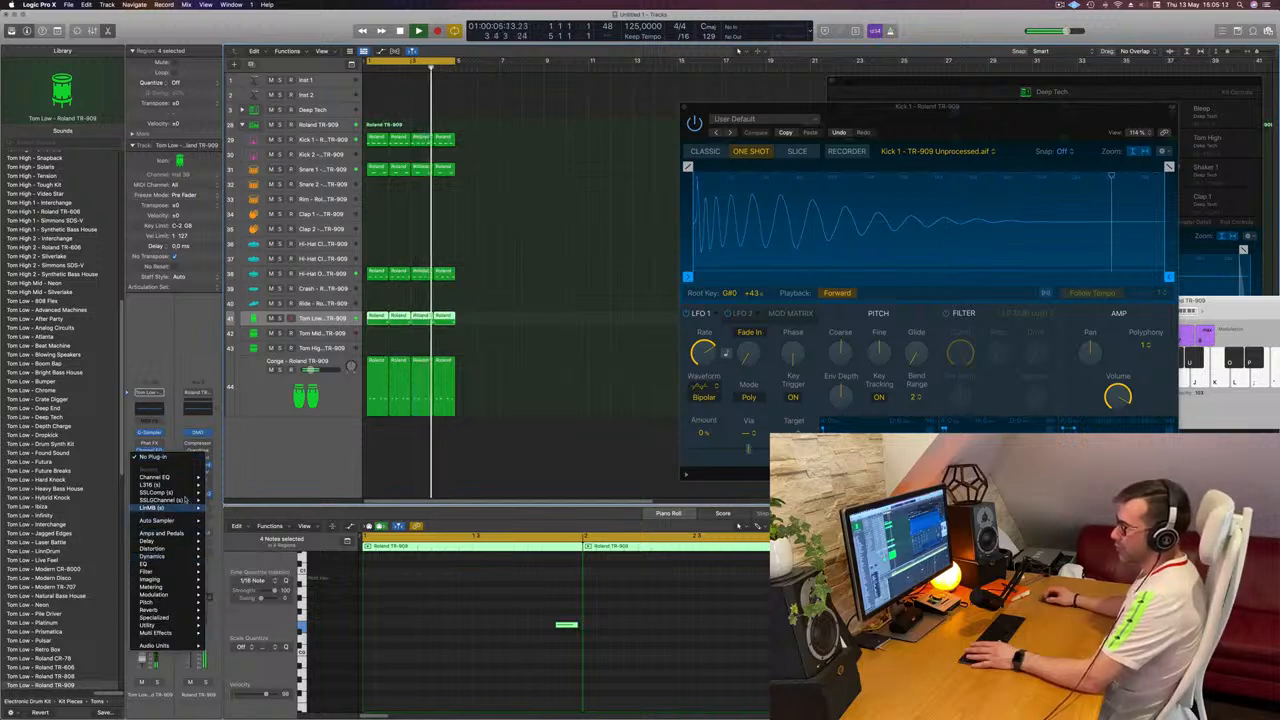
mouse_move(196, 486)
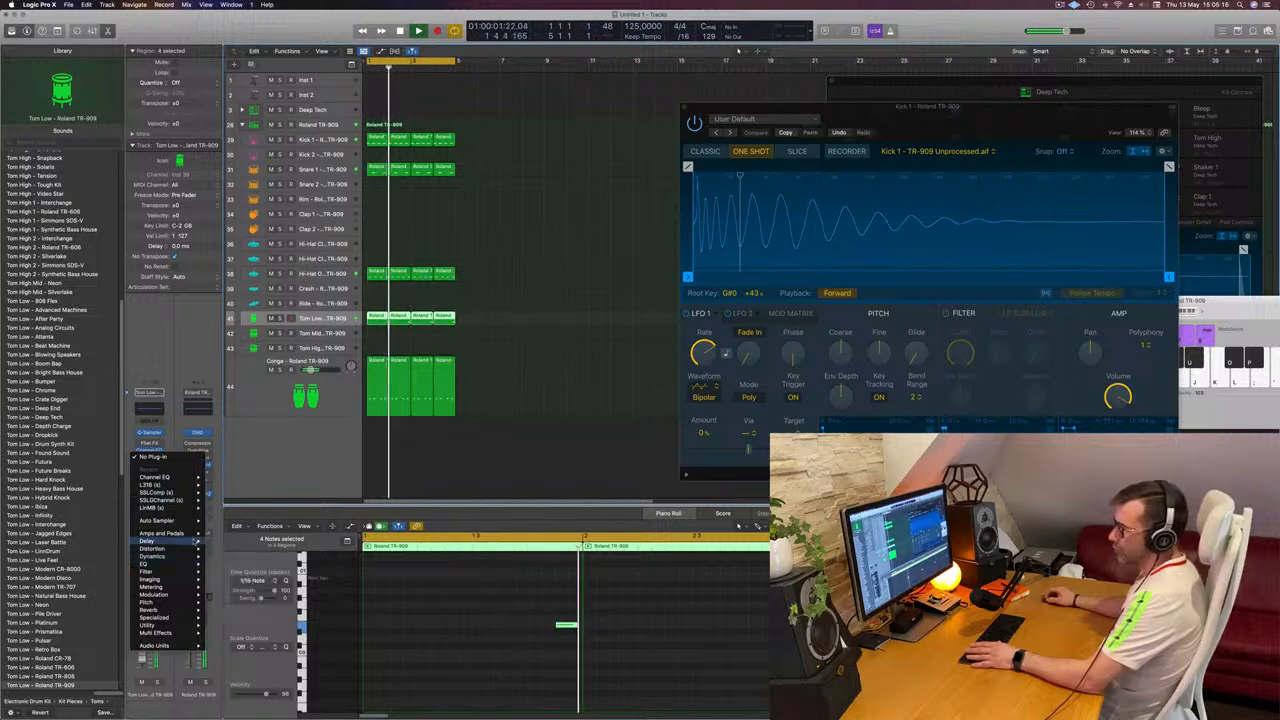
mouse_move(197, 559)
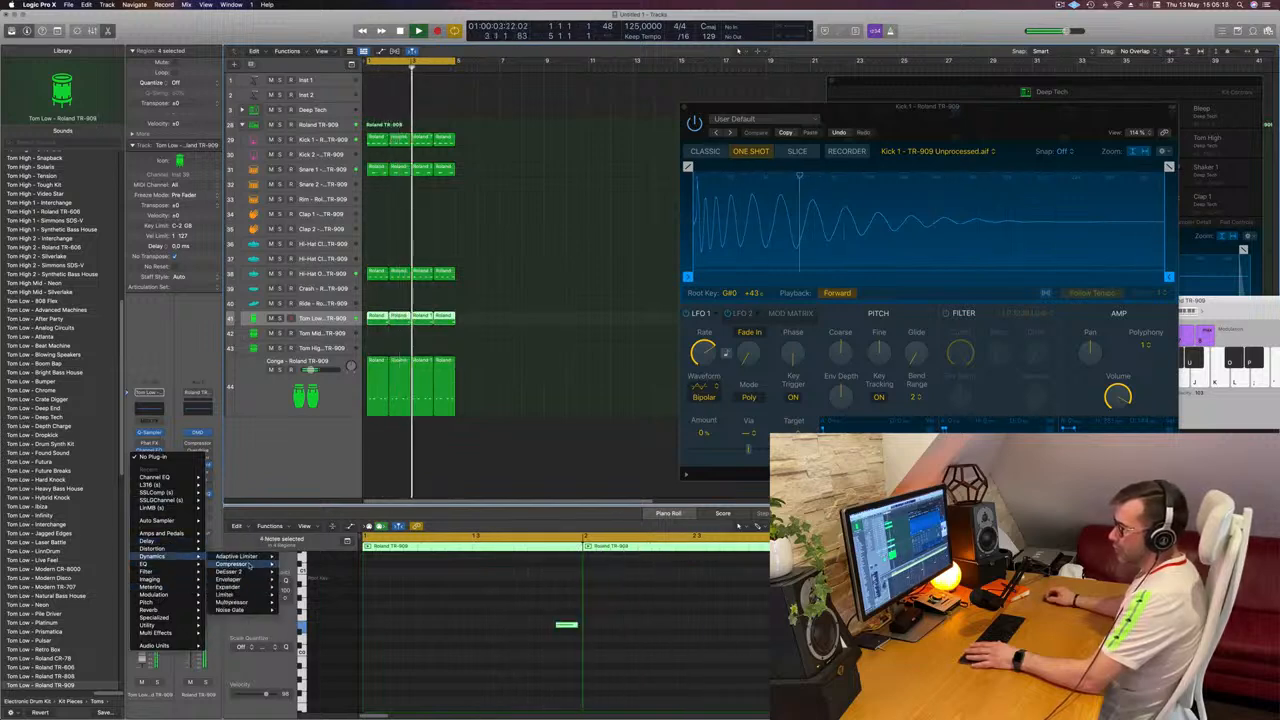
click(298, 565)
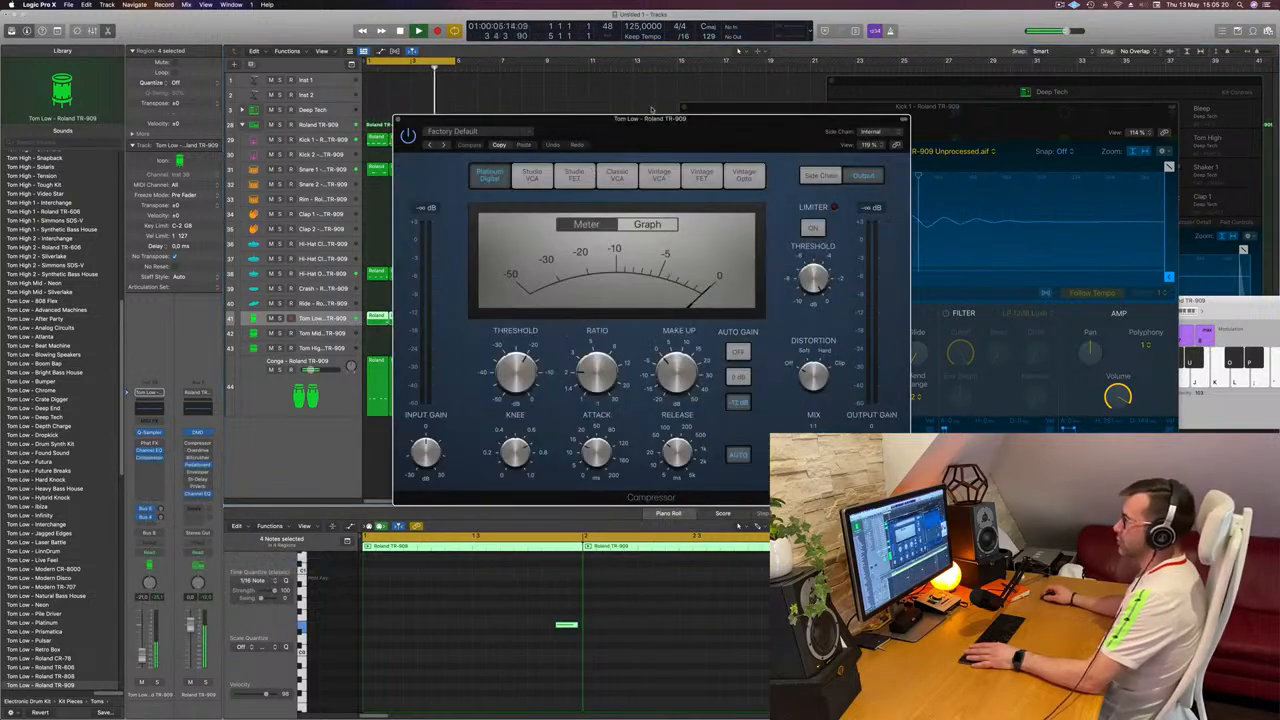
Switch the Tom Low compressor to the Classic VCA model, close its window and deselect the tom regions.
drag(679, 129, 793, 159)
click(773, 206)
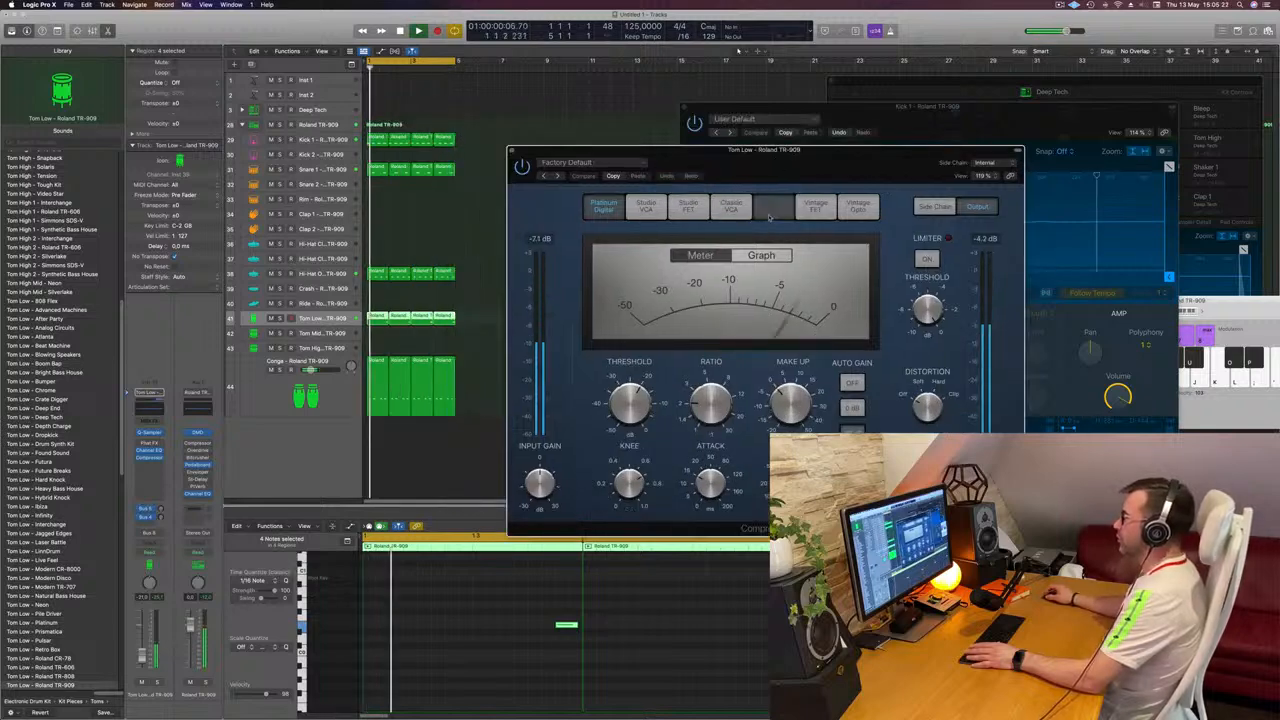
click(731, 206)
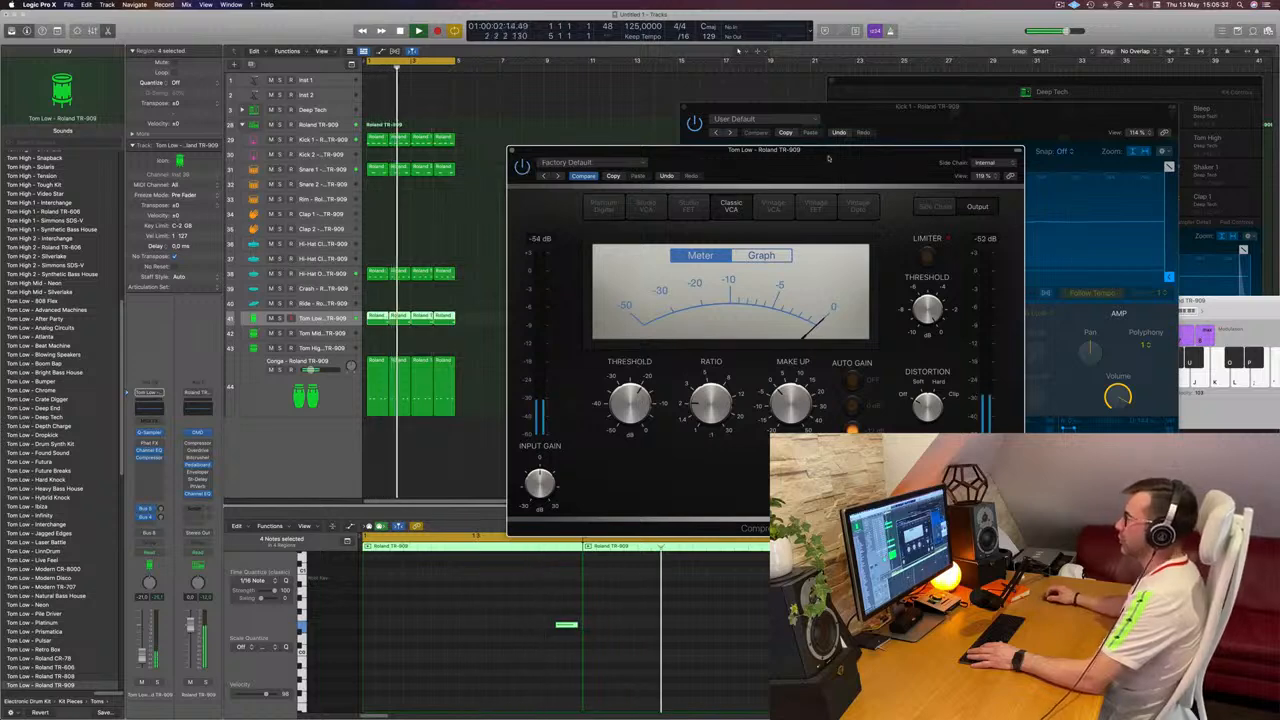
drag(827, 155, 789, 157)
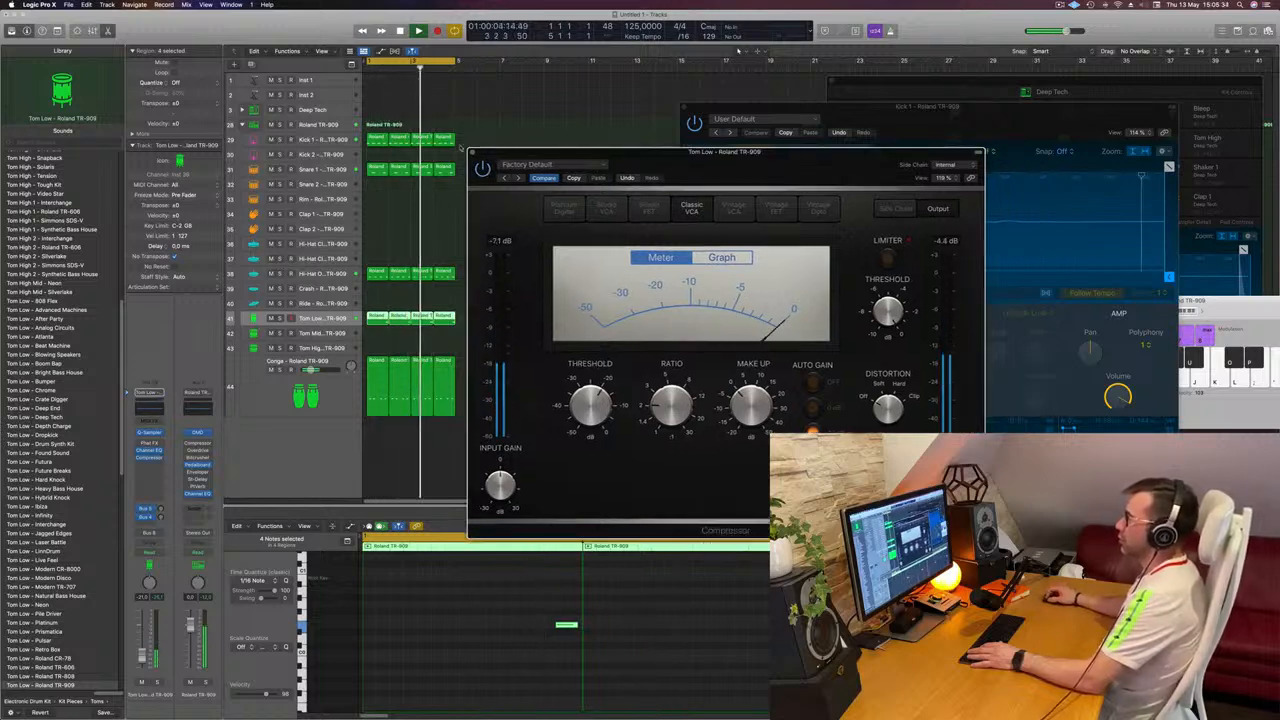
click(475, 152)
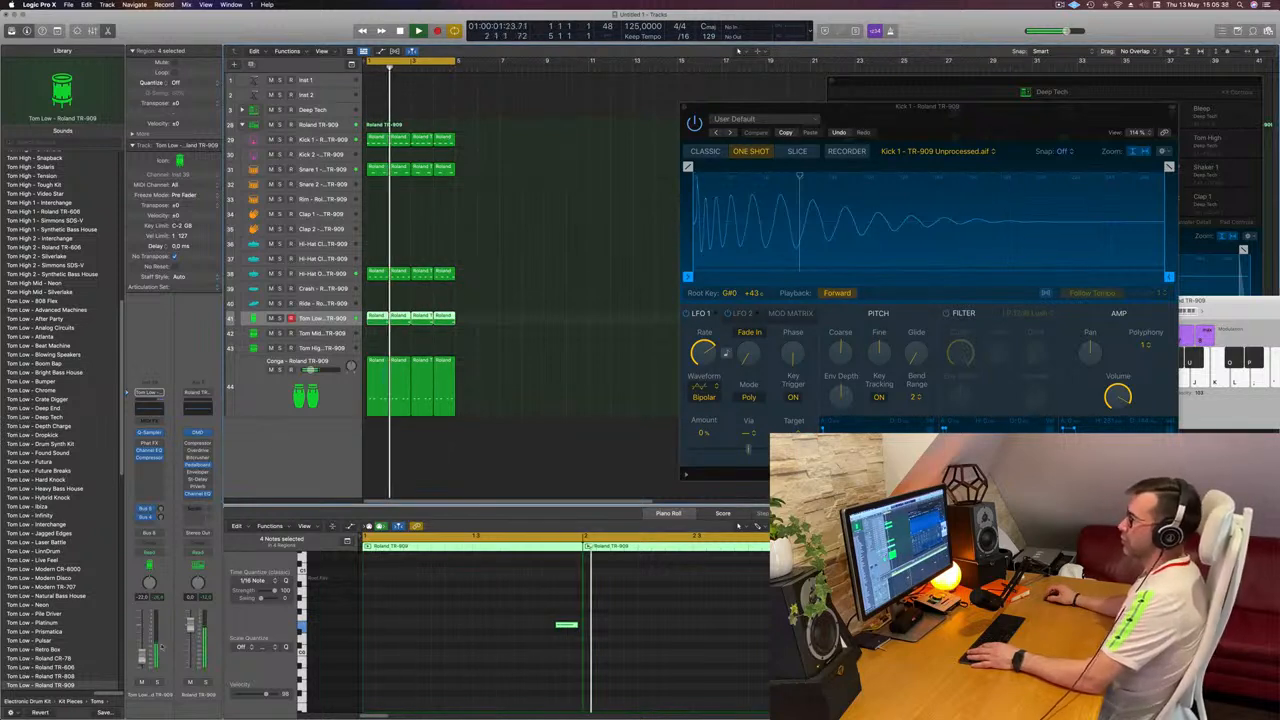
click(457, 204)
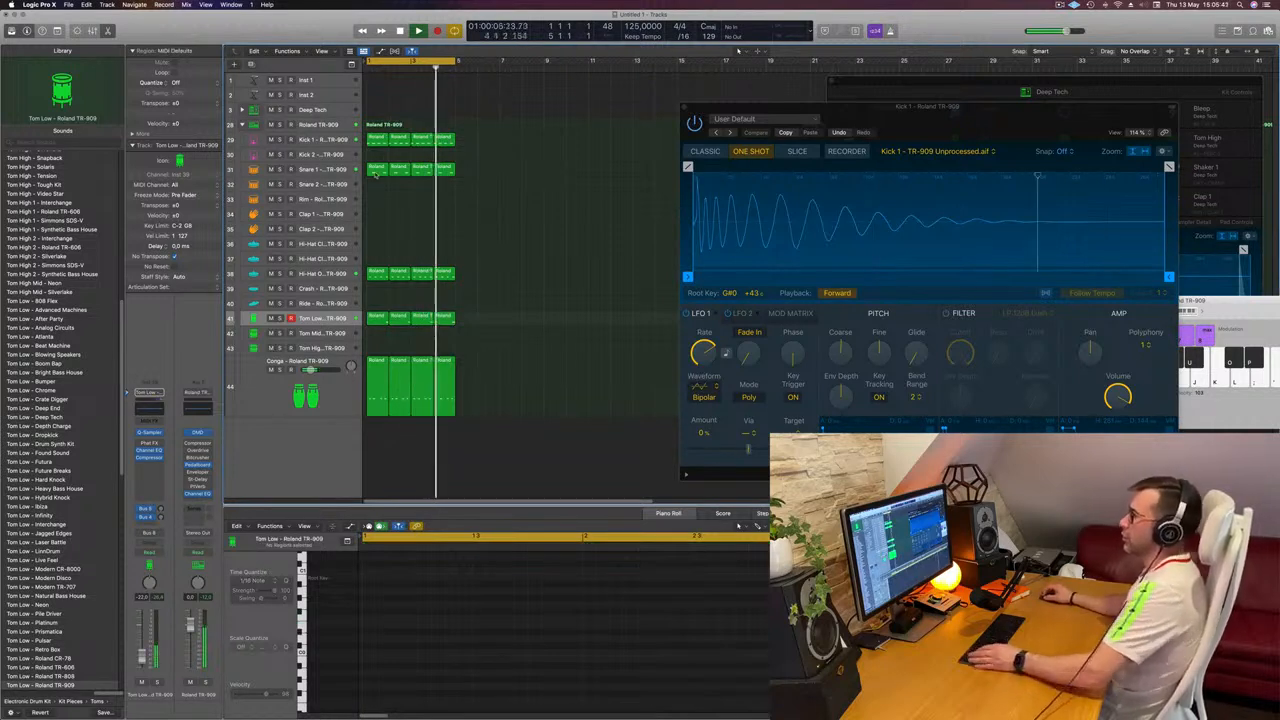
Copy the first Kick 1 region to the Clap 1 track and delete all notes except the first.
click(376, 168)
click(375, 139)
drag(375, 139, 376, 214)
drag(412, 612, 604, 661)
key(Delete)
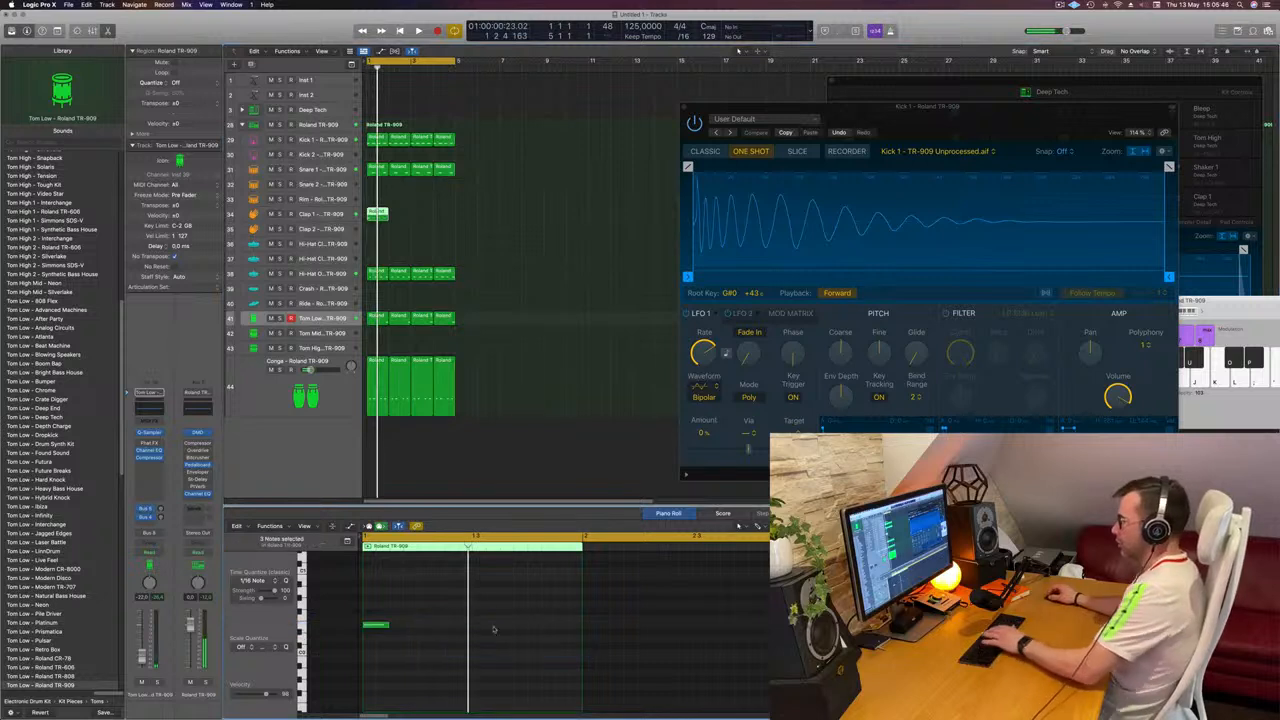
Transpose the remaining clap note up one octave and move the region to the Clap 2 track.
drag(461, 592, 337, 658)
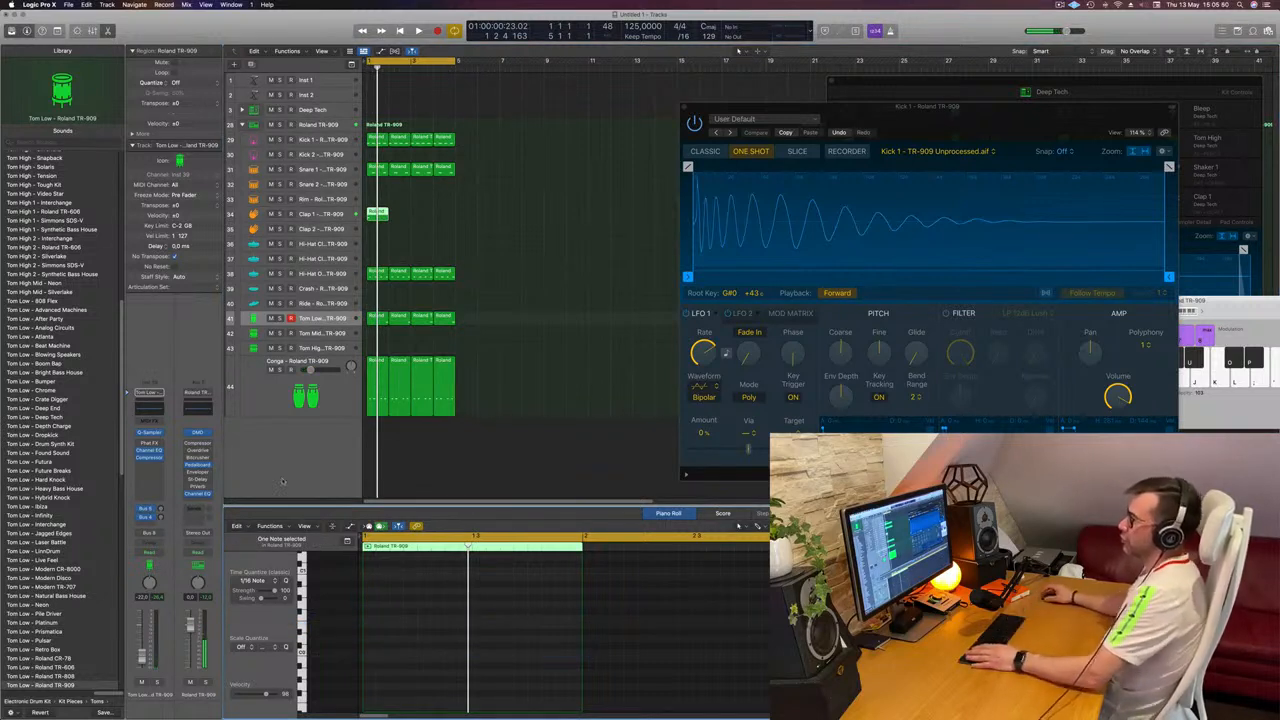
key(space)
drag(376, 213, 431, 228)
key(space)
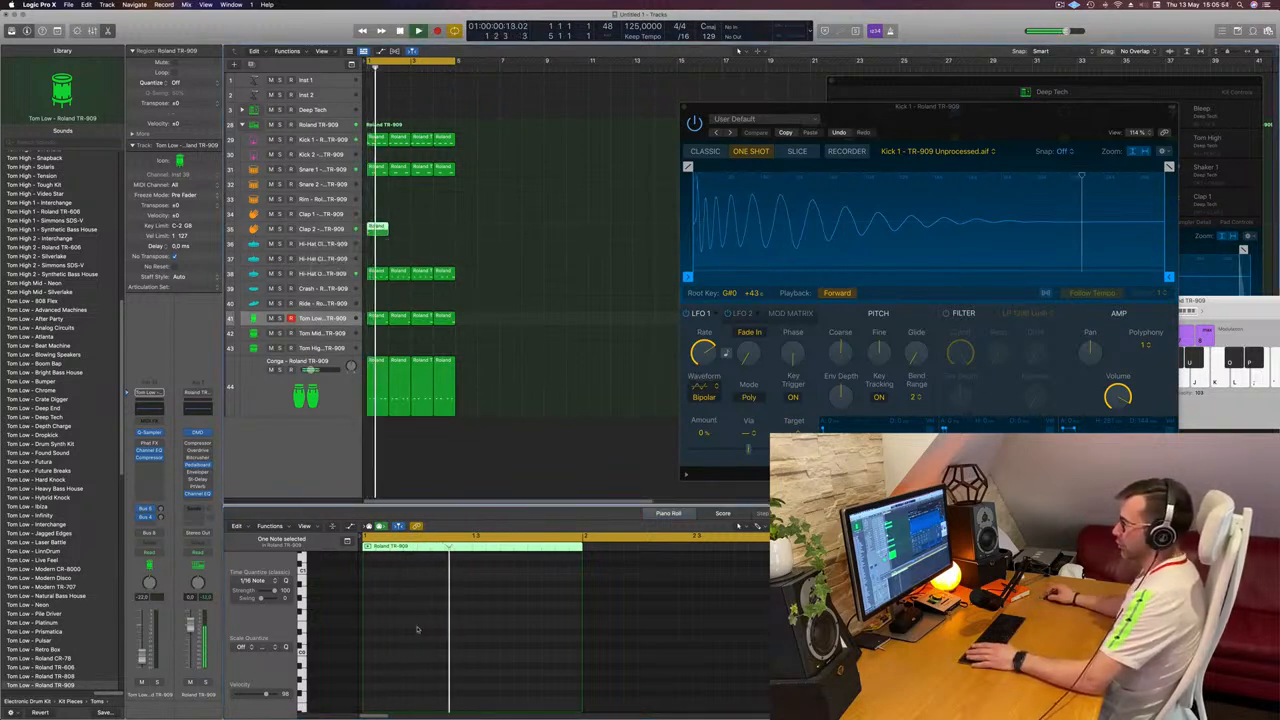
Place clap notes on the second and last sixteenths of beat four in the Clap 2 region.
scroll(417, 629, up, 5)
drag(421, 585, 359, 621)
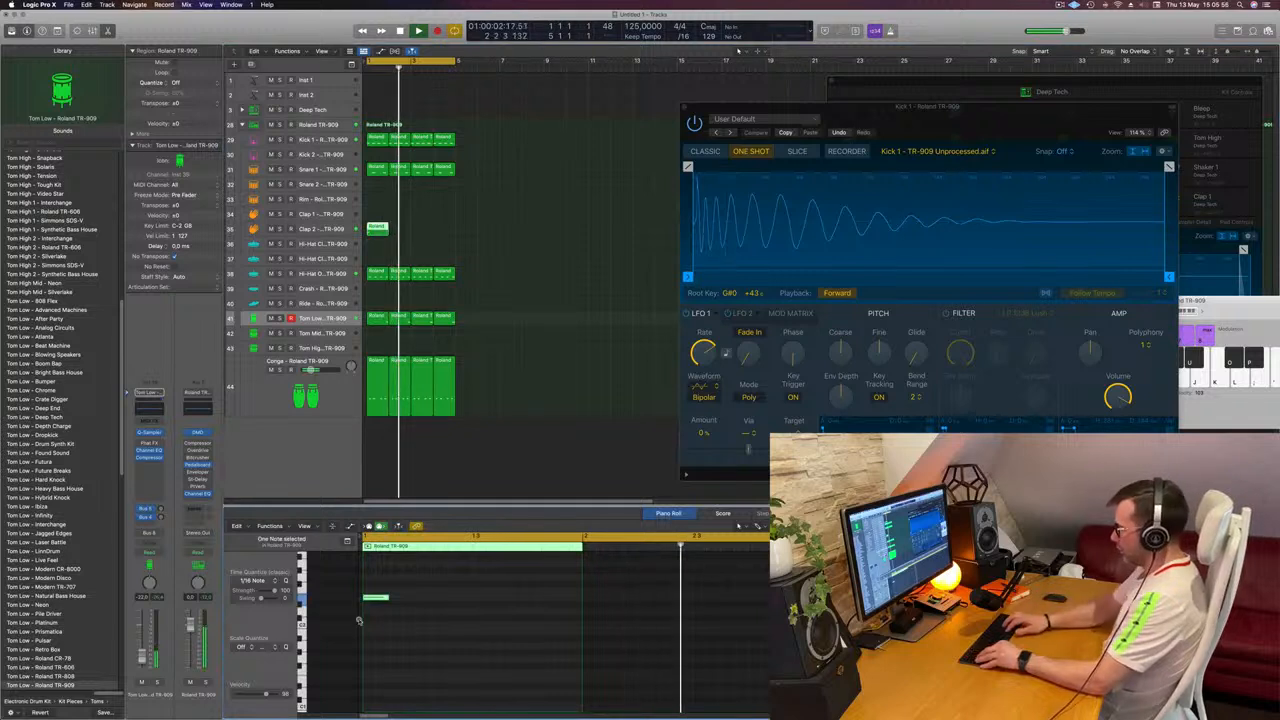
key(Delete)
key(space)
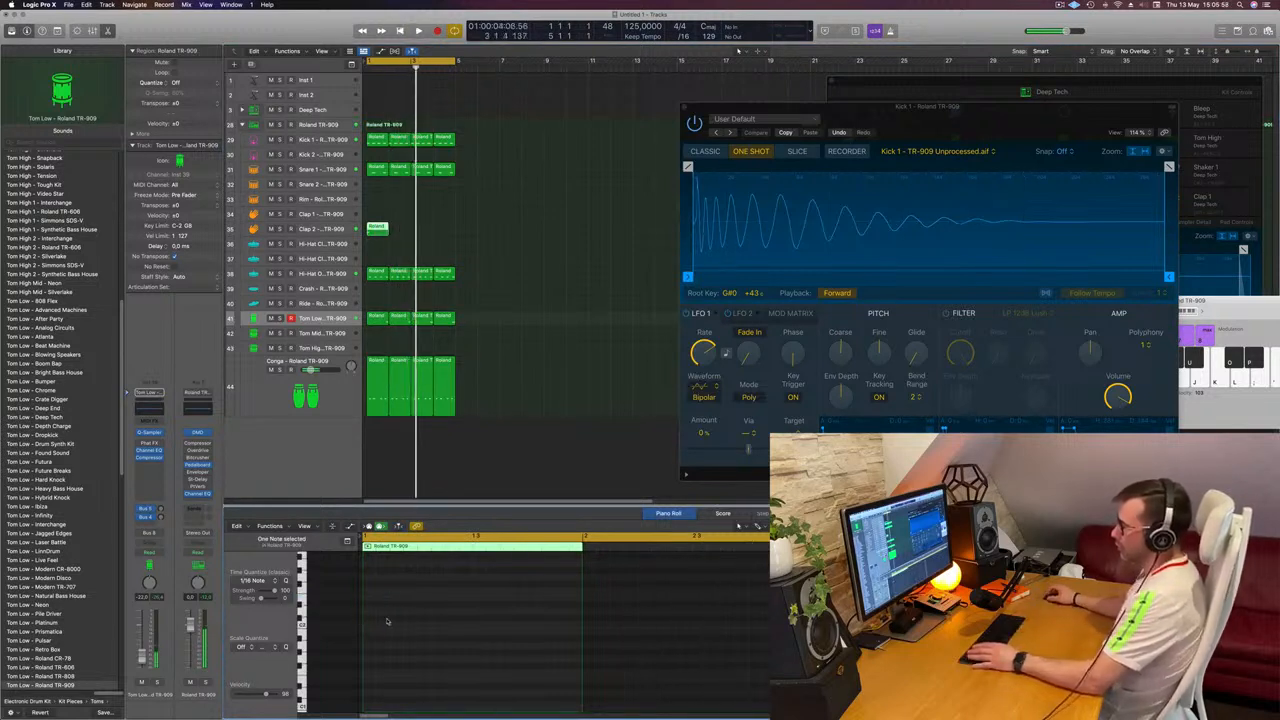
key(super+z)
key(space)
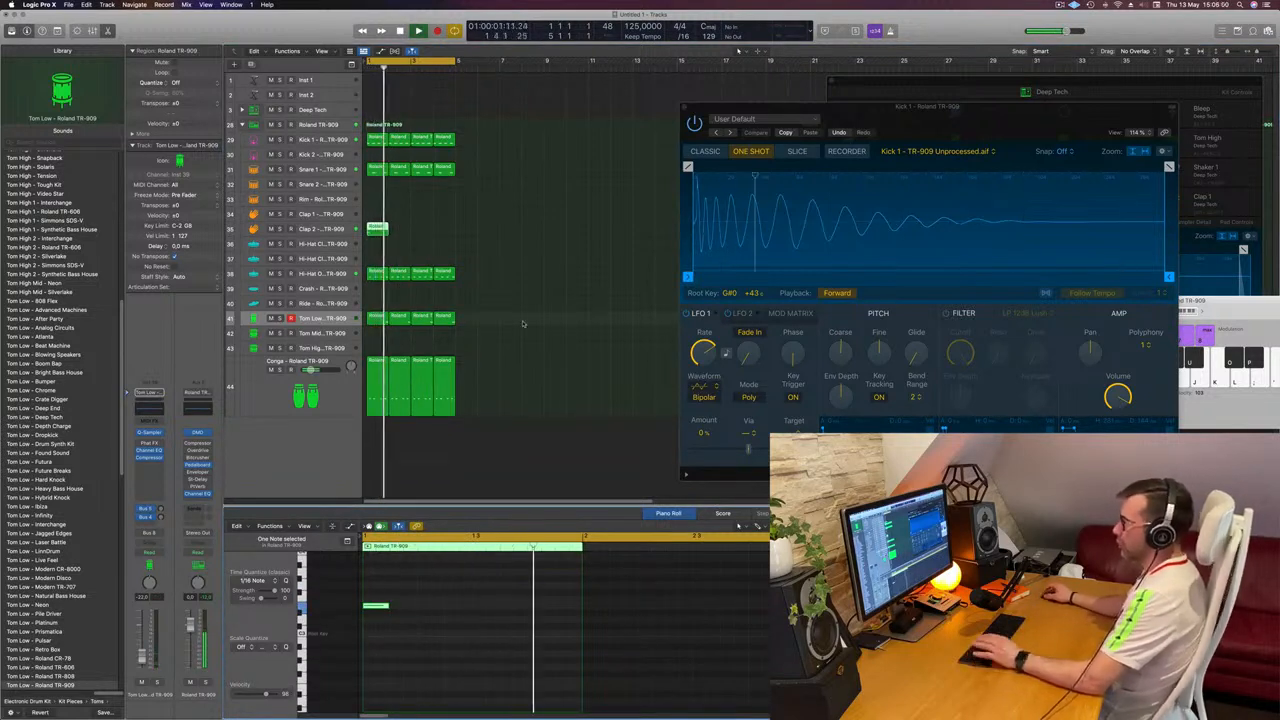
key(space)
click(375, 604)
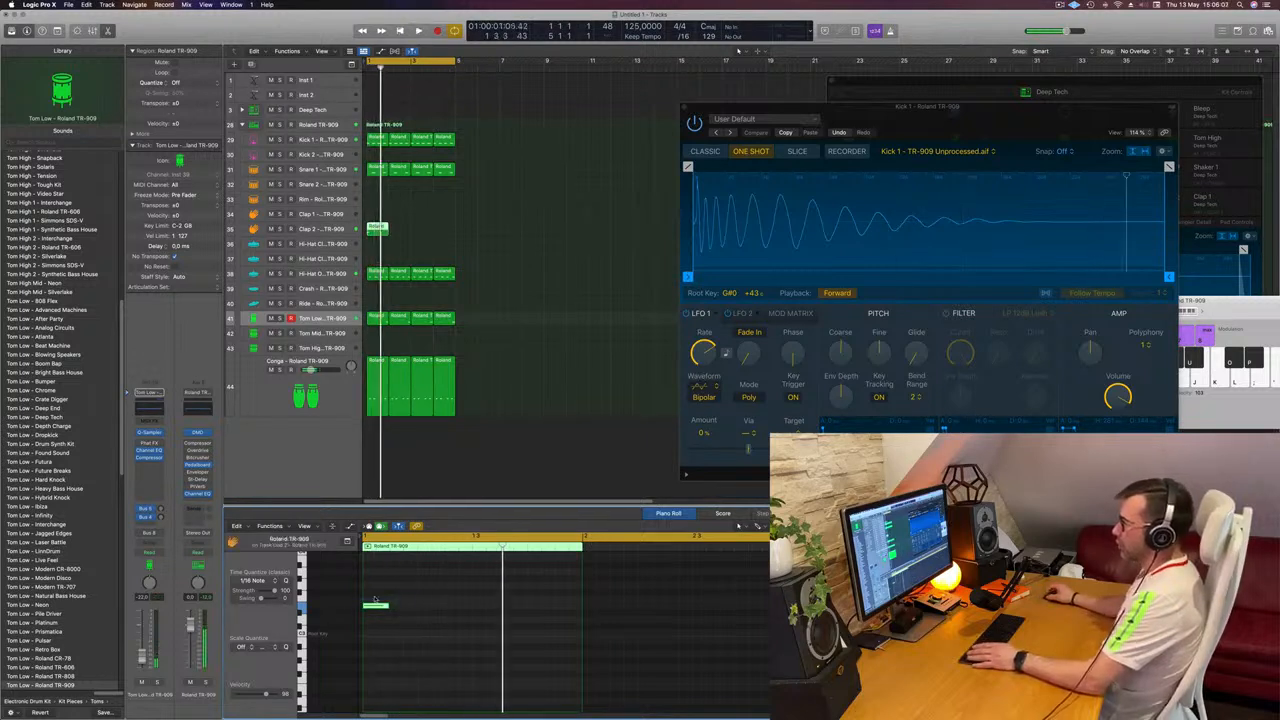
drag(377, 606, 573, 607)
key(space)
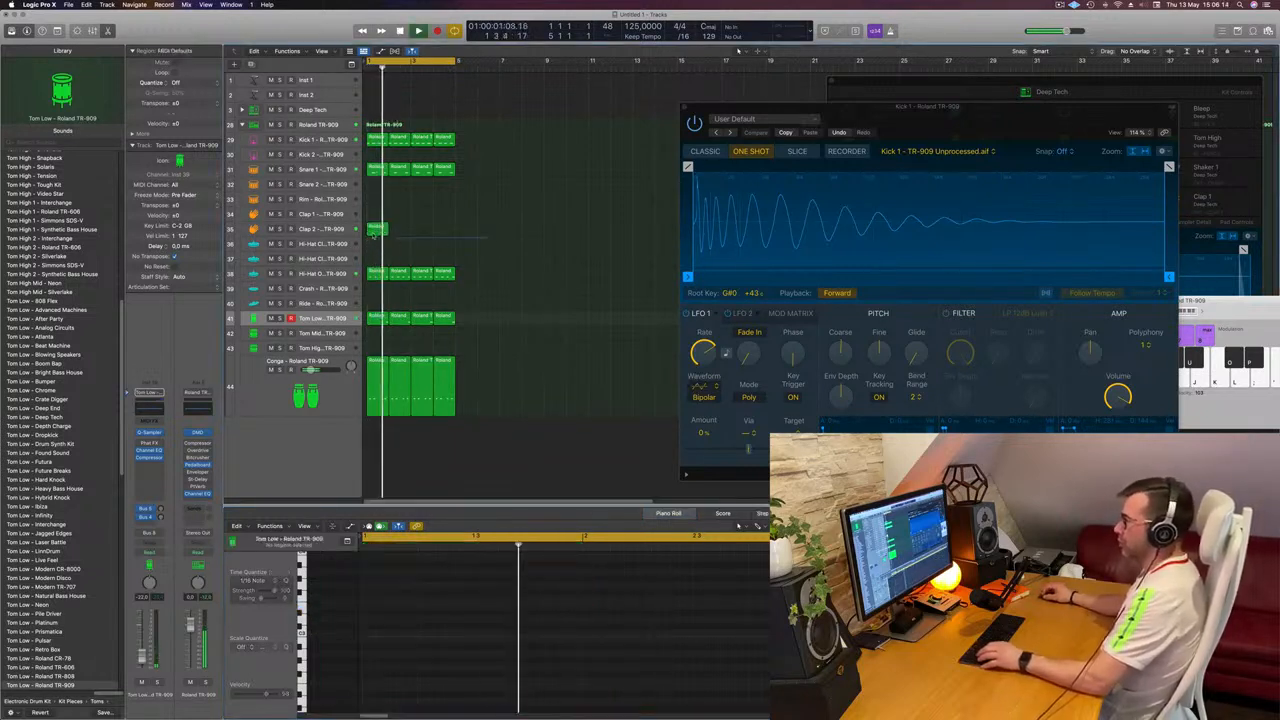
Repeat the one-bar Clap 2 region three times to fill four bars and select its track.
key(super+r)
key(super+r)
key(super+r)
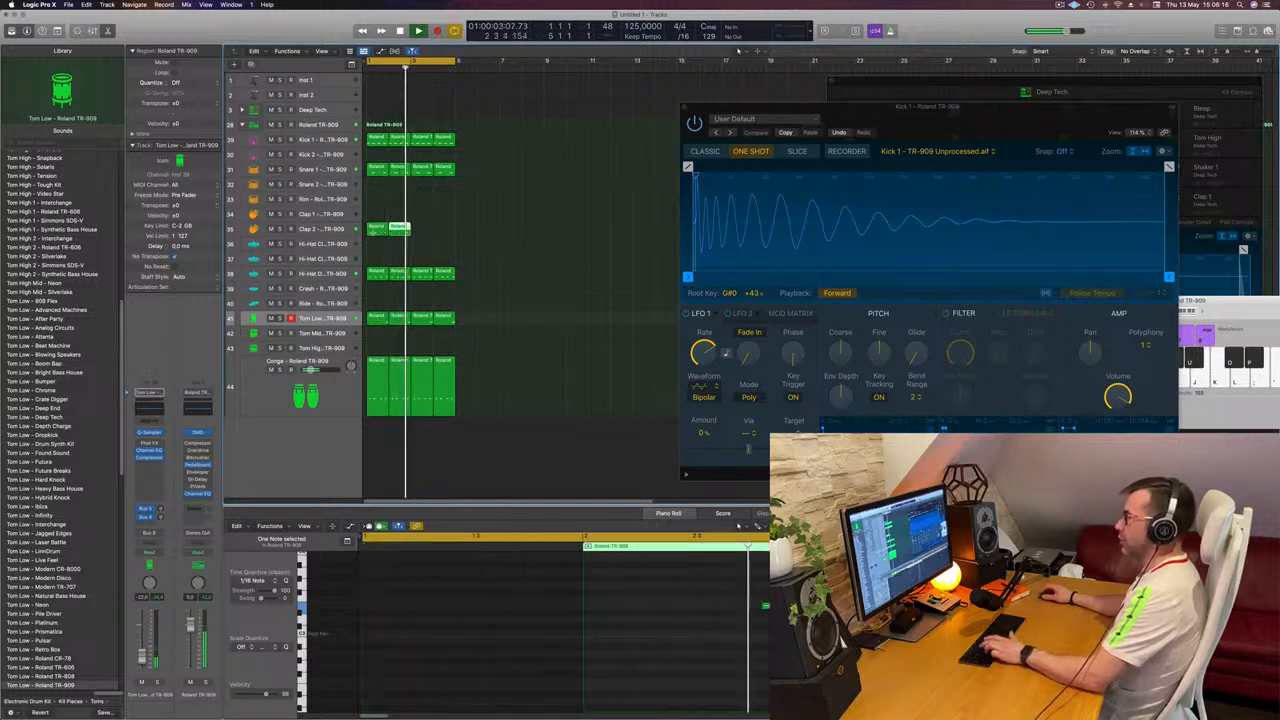
click(322, 229)
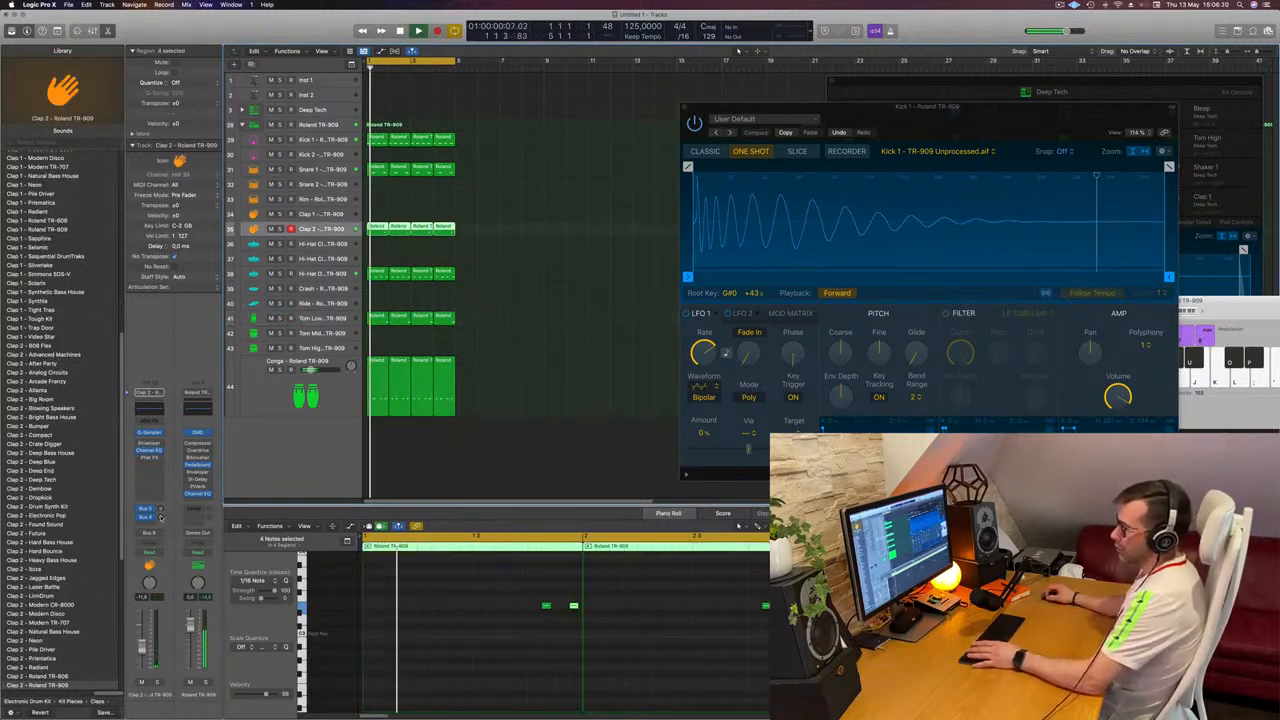
Adjust the Clap 2 track's send to the delay bus, deselect its regions and stop playback.
click(159, 511)
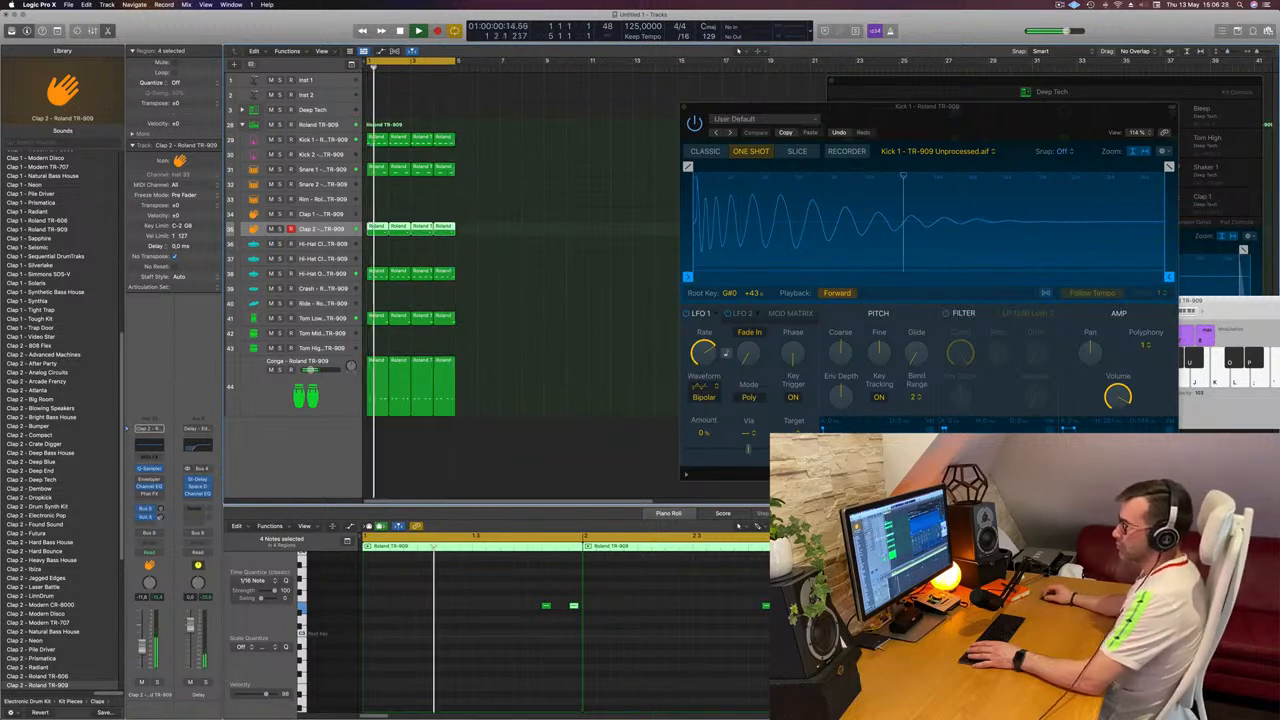
click(639, 397)
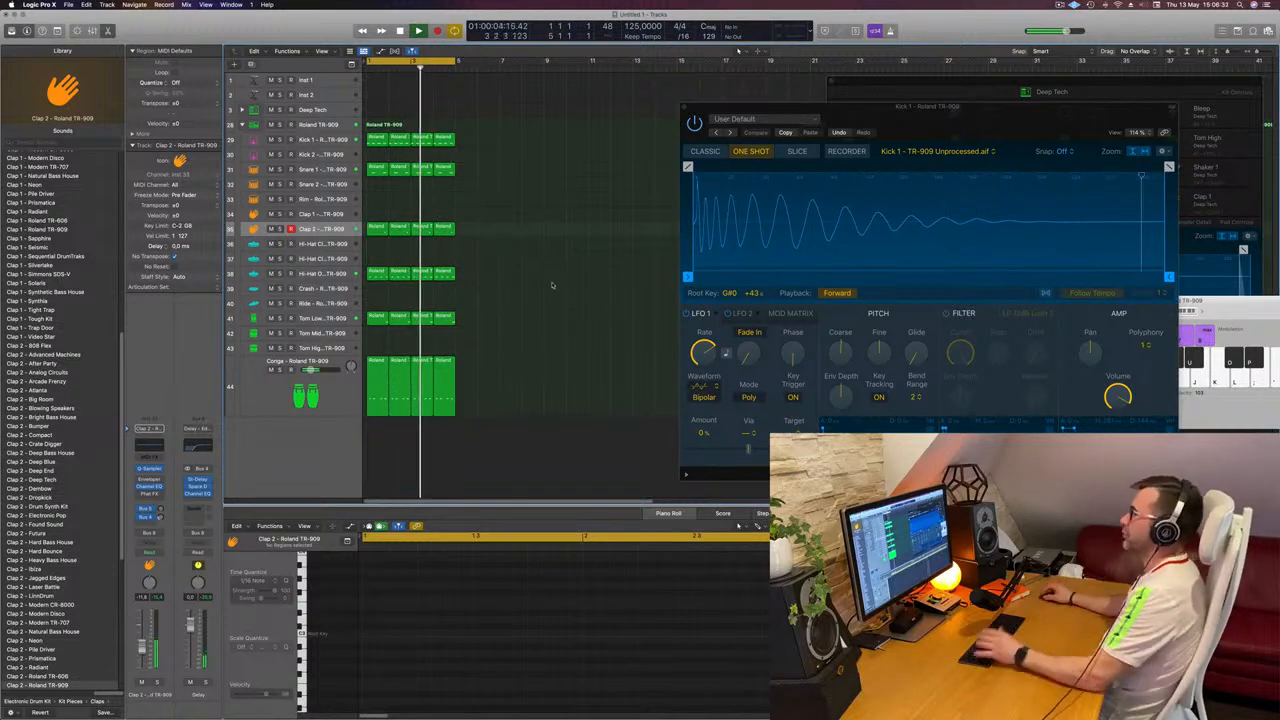
key(space)
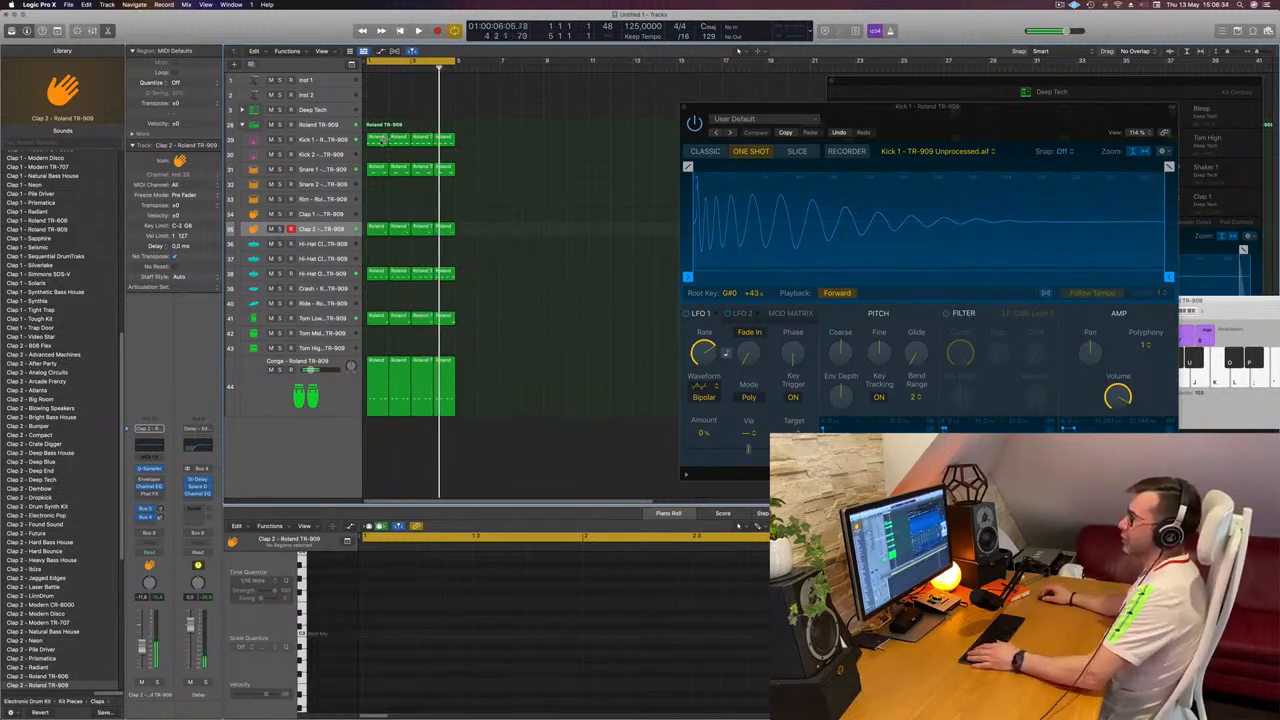
Copy the first TR-909 kick region to the first Hi-Hat Closed track and duplicate its notes to fill all sixteenths of the bar.
click(377, 140)
drag(377, 140, 377, 243)
drag(369, 598, 536, 629)
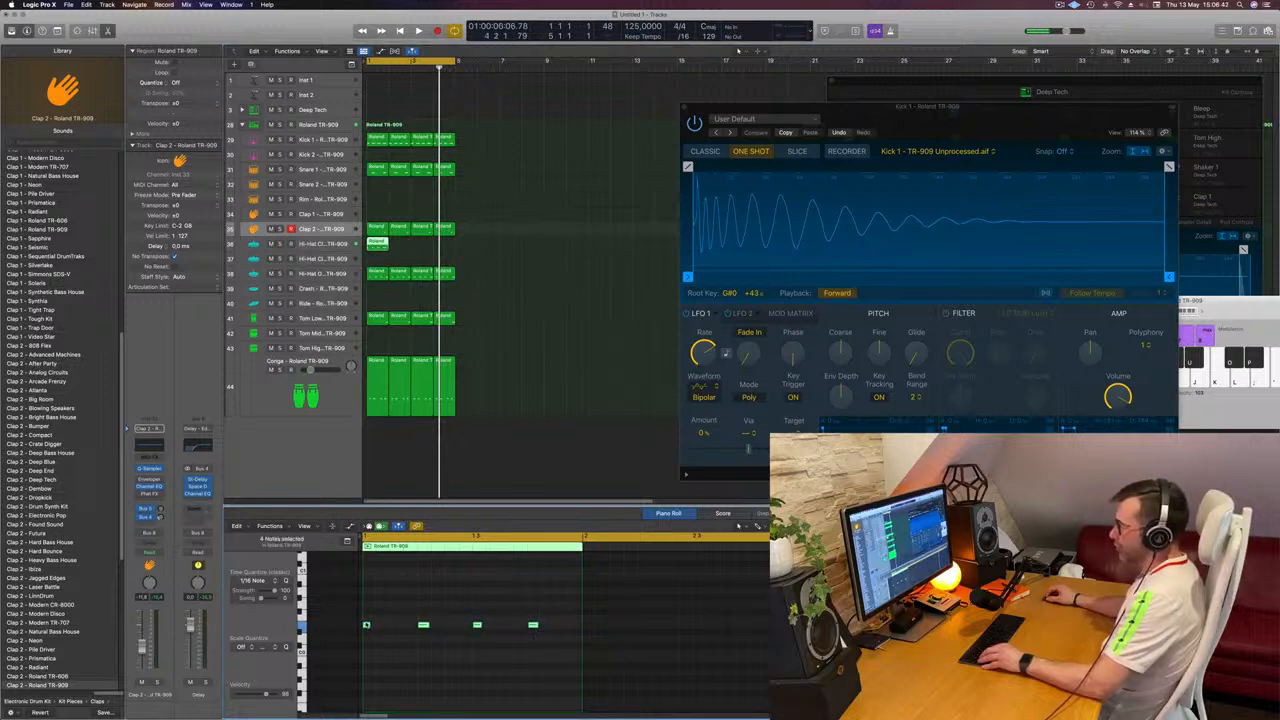
drag(377, 627, 410, 632)
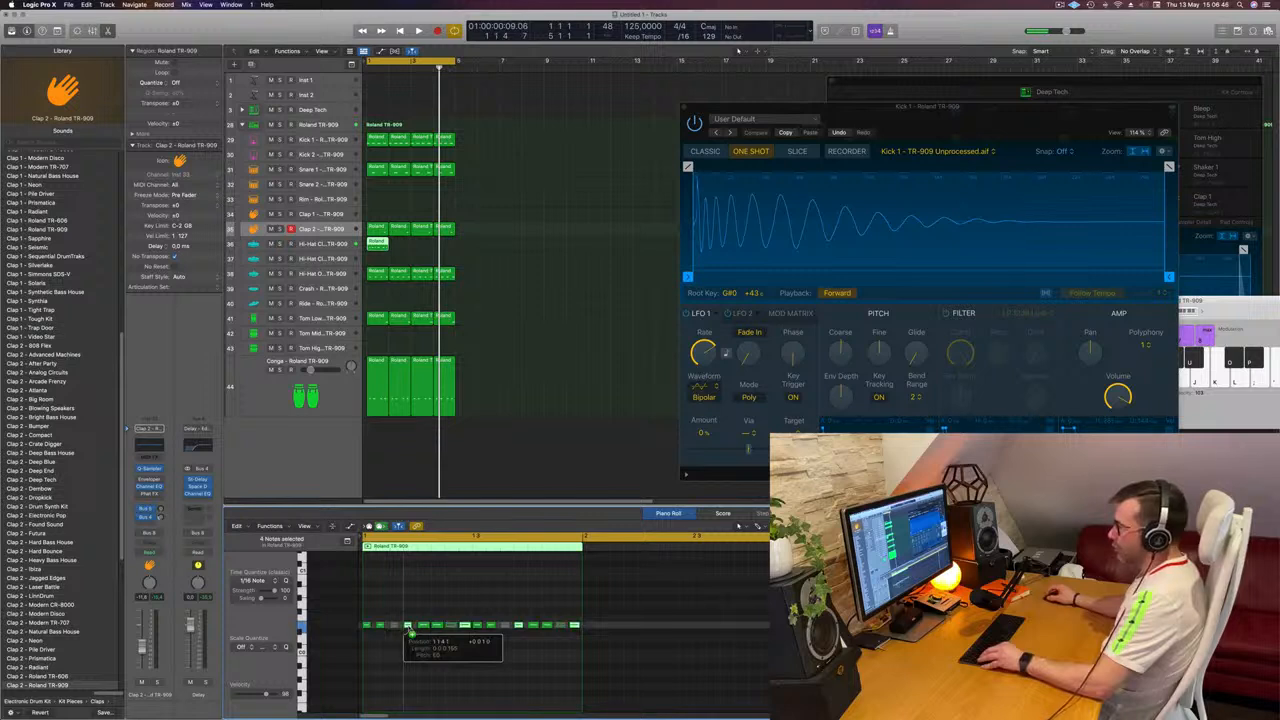
click(412, 661)
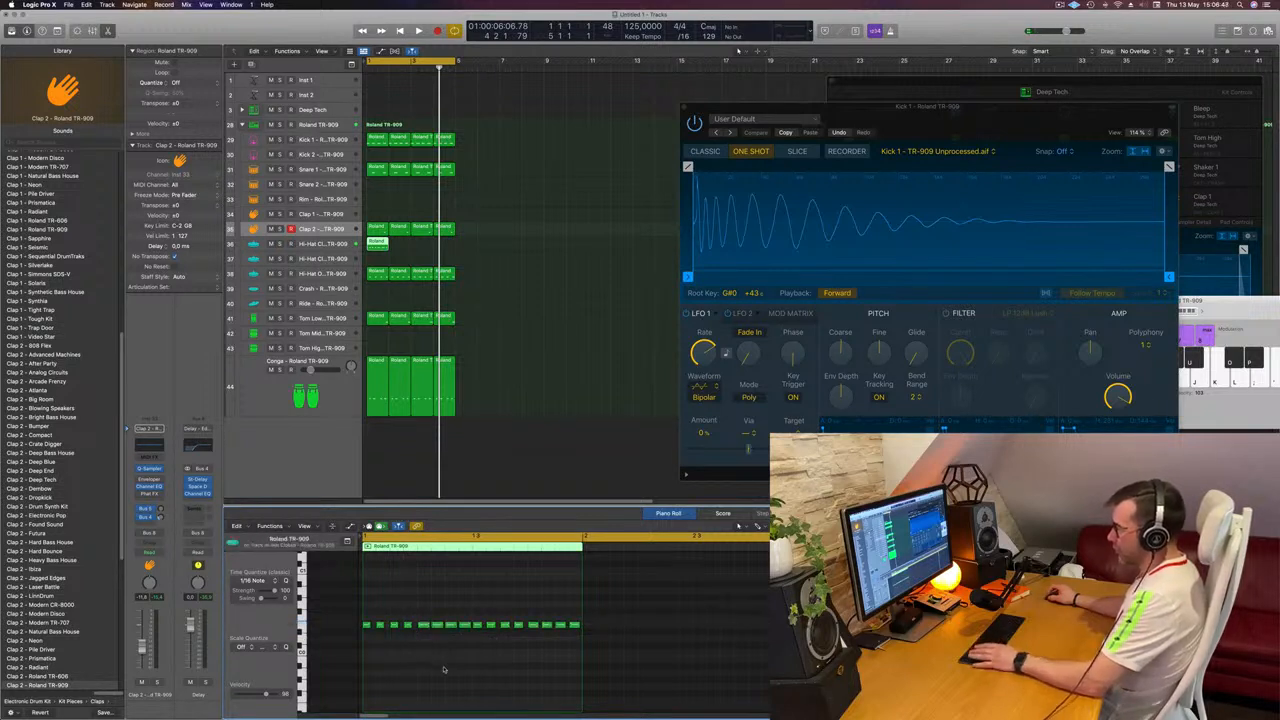
drag(367, 612, 592, 654)
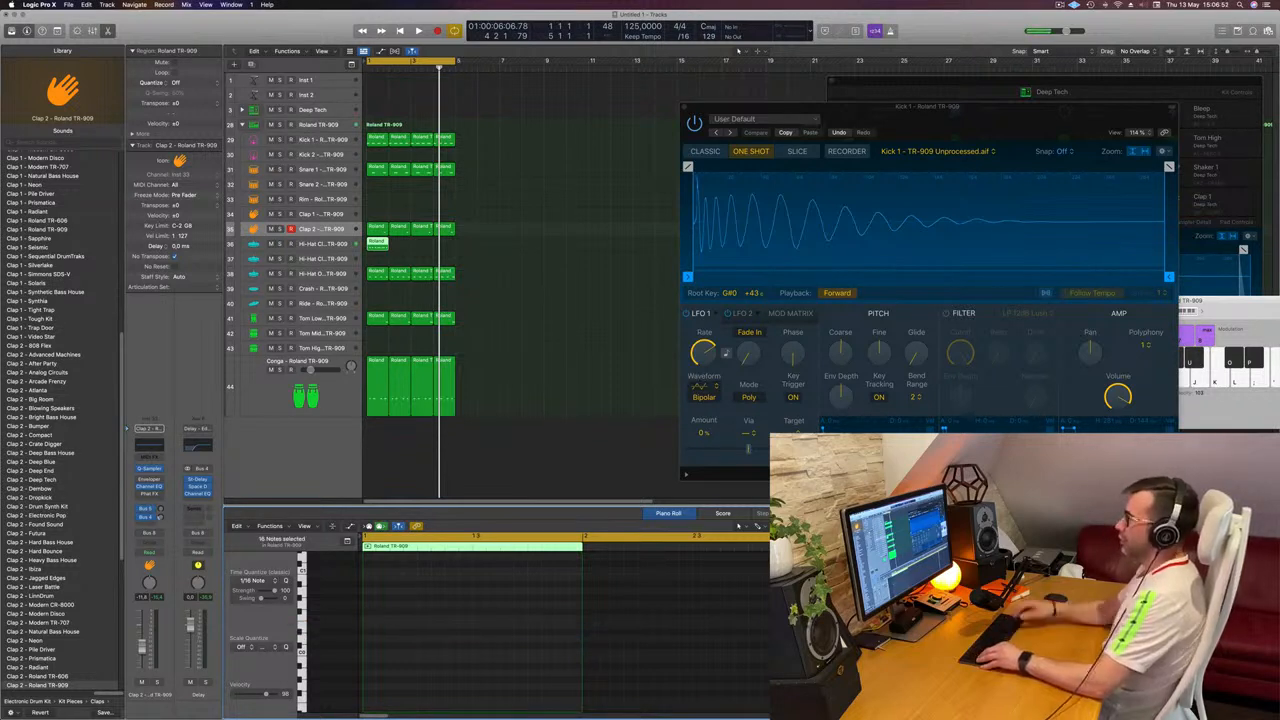
Repeat the one-bar closed hi-hat region three times to fill four bars, select its track and restart playback.
click(380, 243)
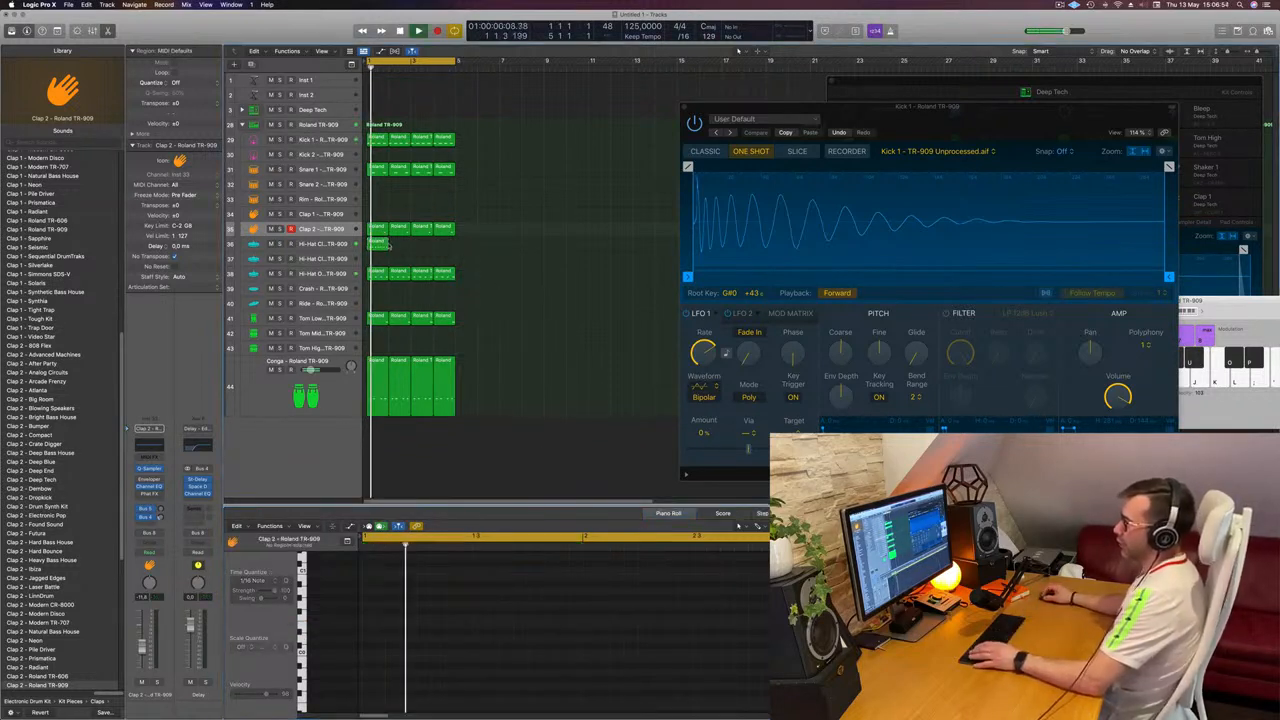
drag(380, 243, 427, 249)
click(325, 245)
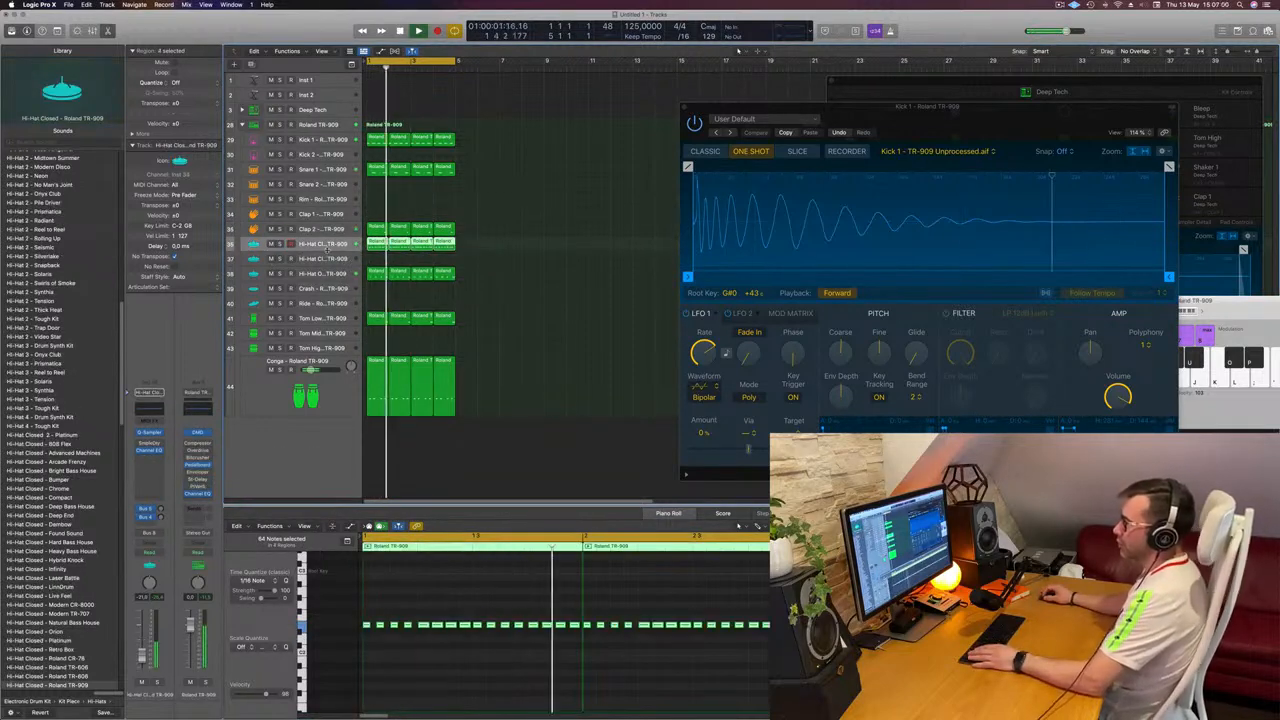
click(450, 657)
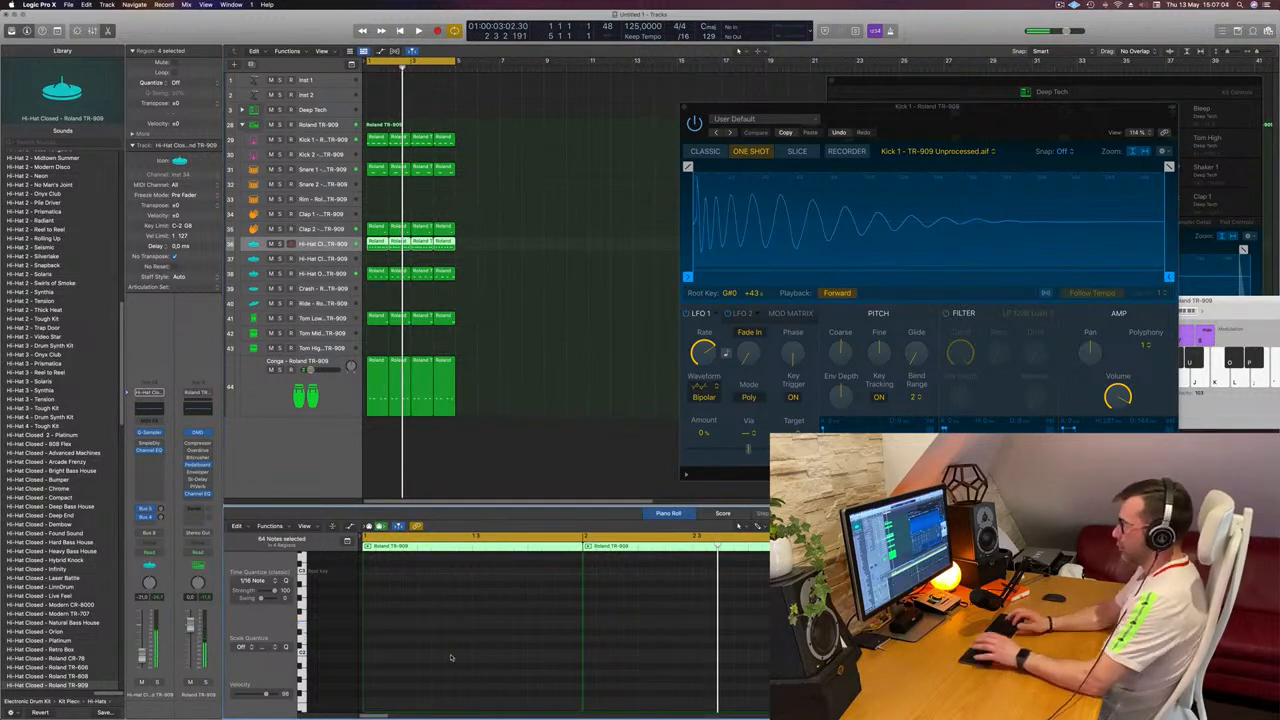
key(space)
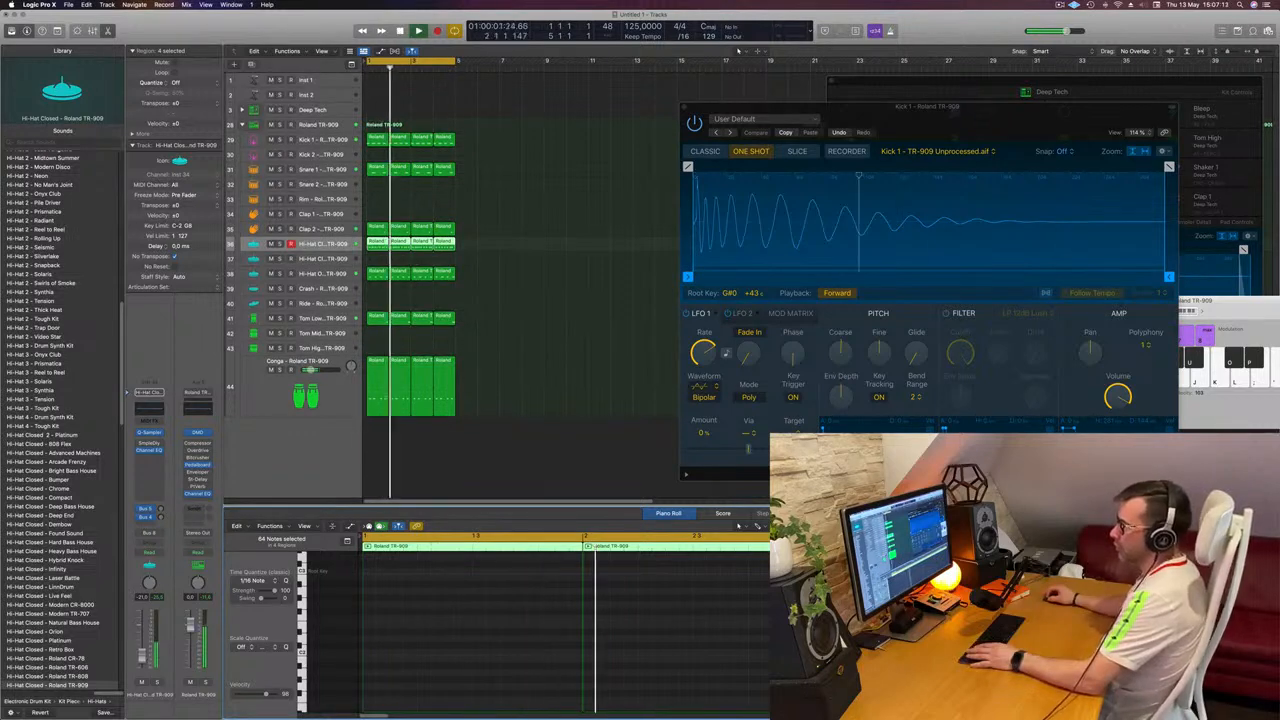
Enable a low cut at 300 Hz with a 24 dB/Oct slope in the closed hi-hat's Channel EQ.
click(150, 405)
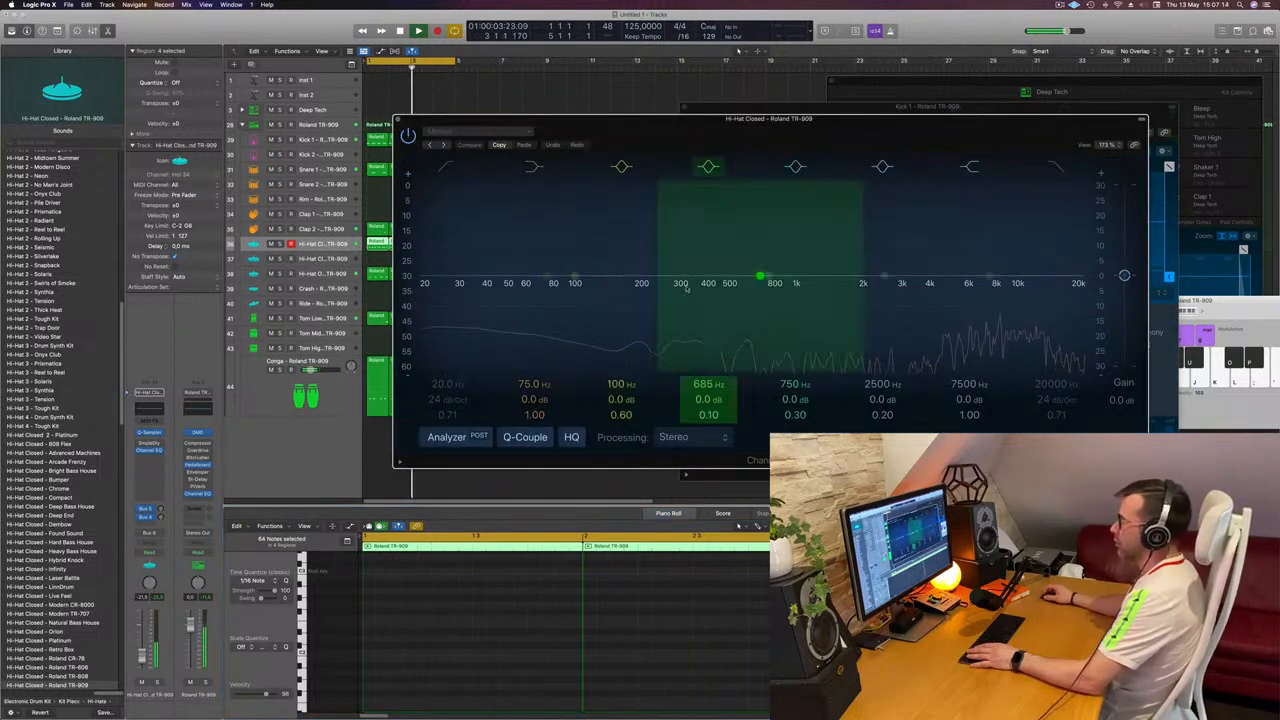
click(448, 167)
drag(441, 256, 799, 241)
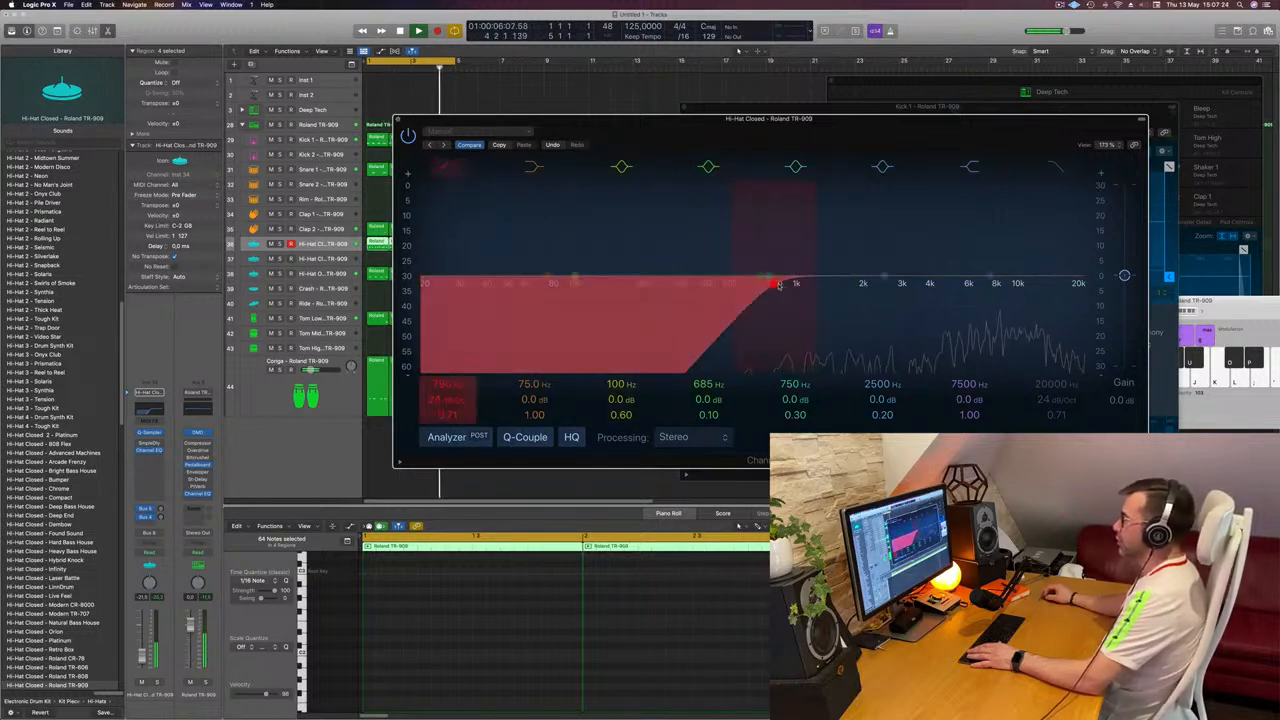
drag(659, 287, 684, 288)
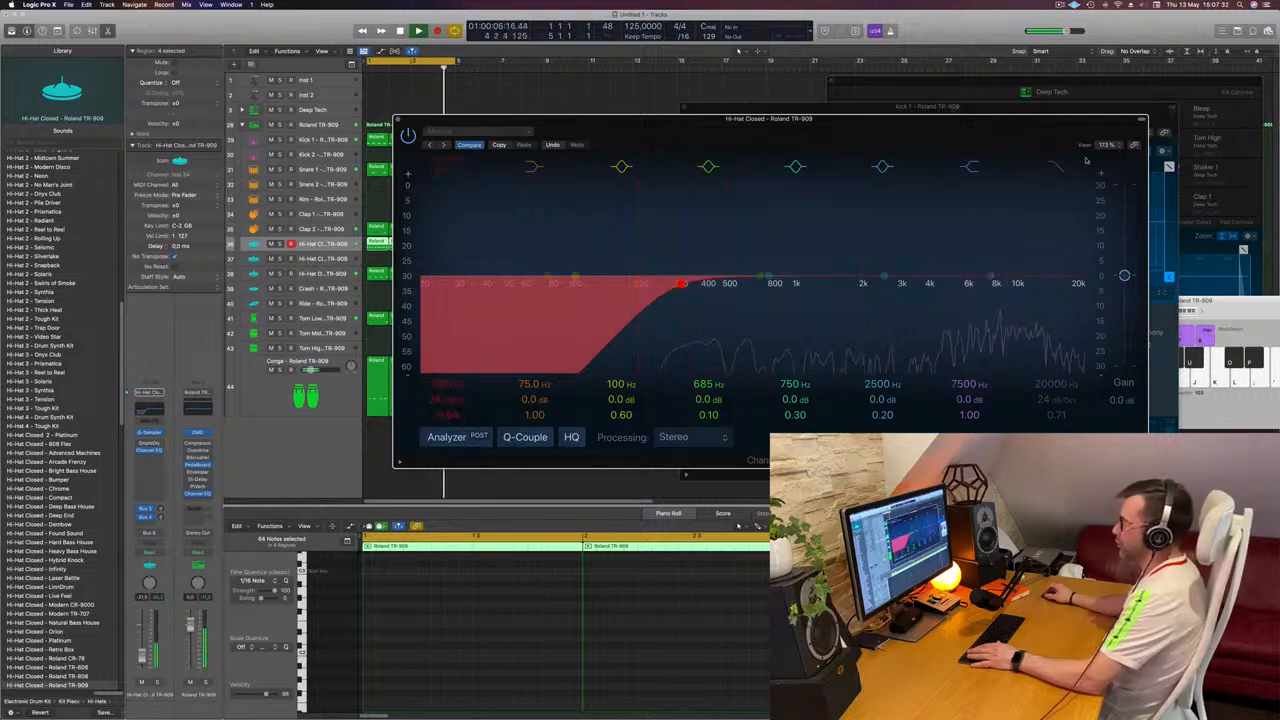
Compare the closed hi-hat with its Channel EQ bypassed and re-enabled, and move the EQ window clear of the regions.
click(407, 136)
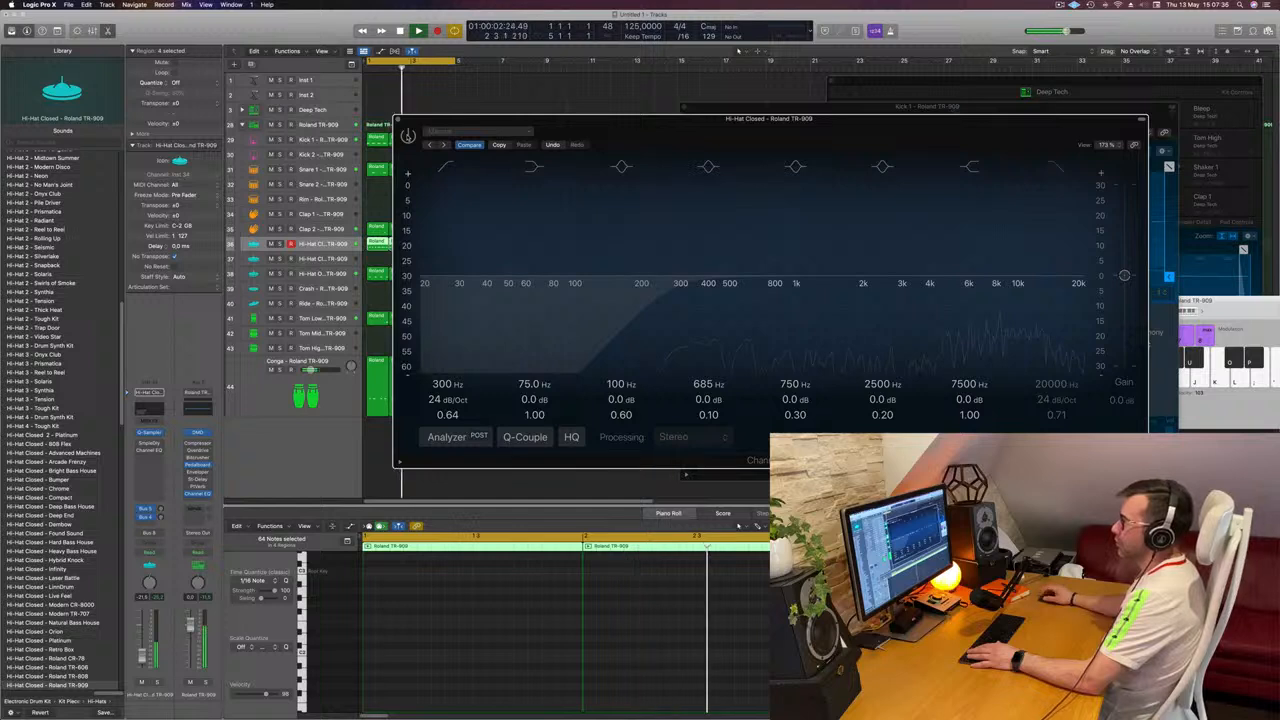
click(407, 136)
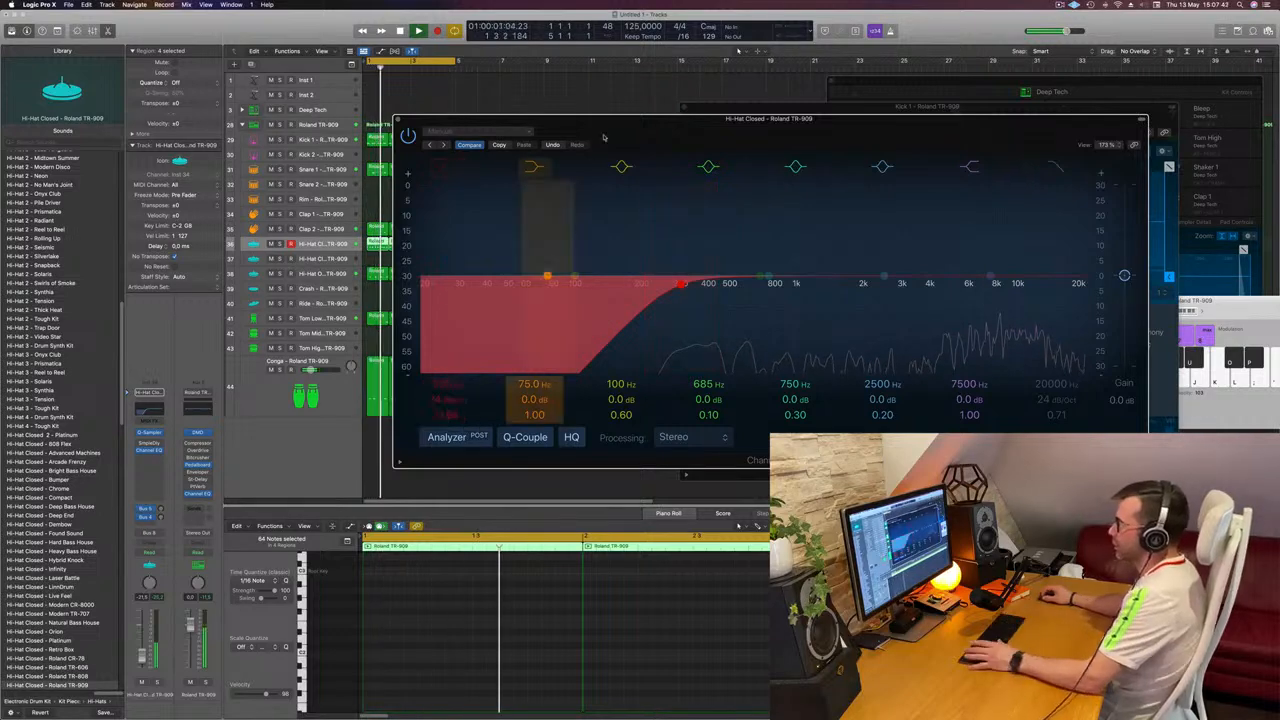
drag(712, 125, 1012, 146)
click(604, 247)
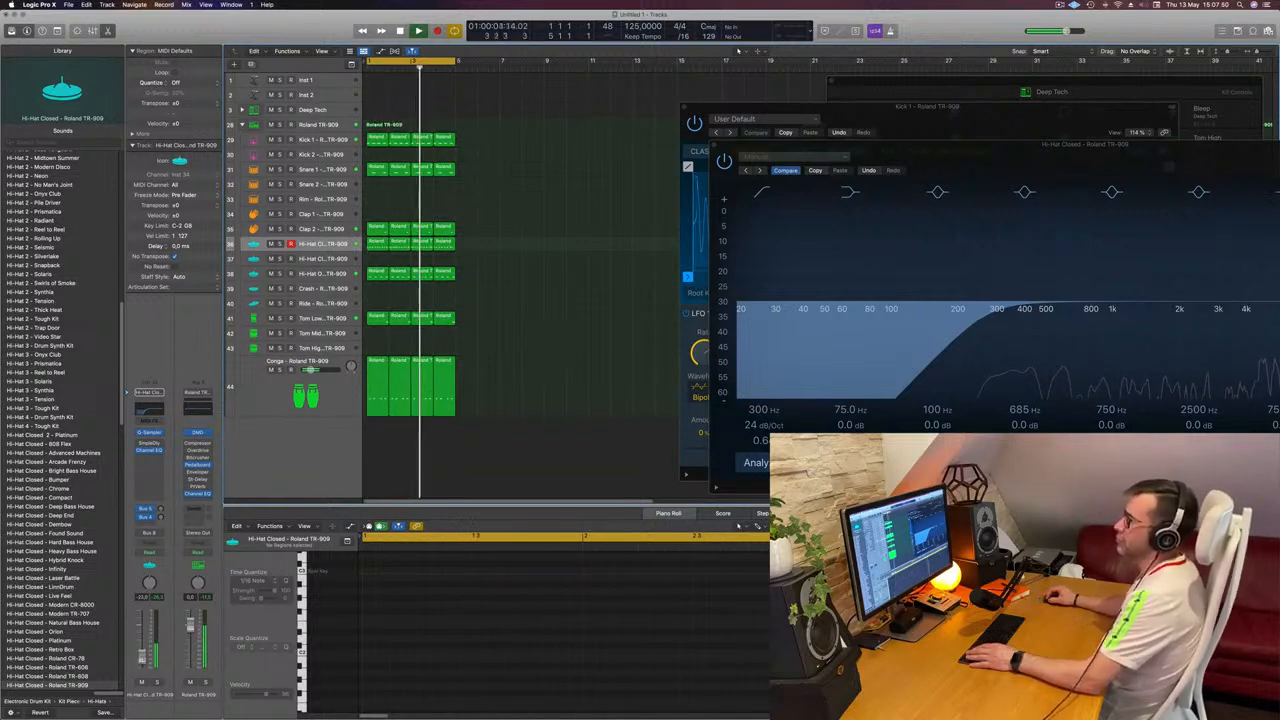
Open the closed hi-hat's Sample Delay and set its right delay to 5.0 ms while listening to the loop.
click(142, 444)
click(149, 443)
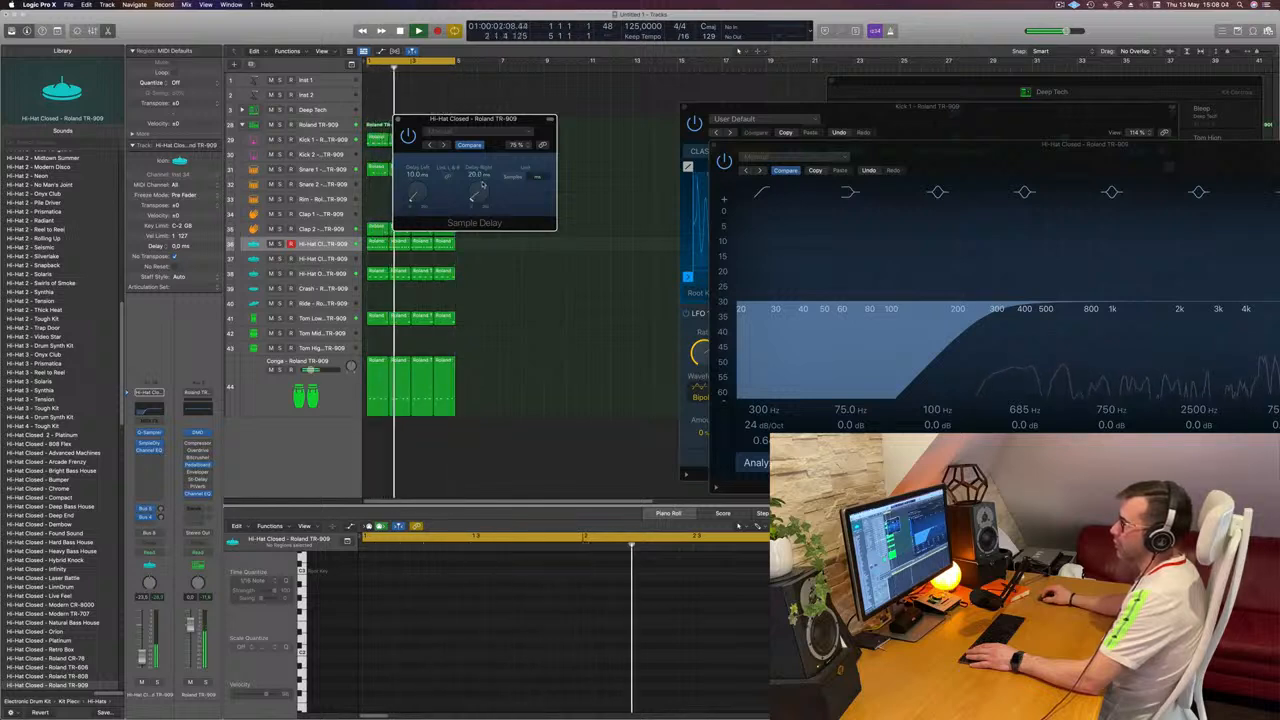
key(space)
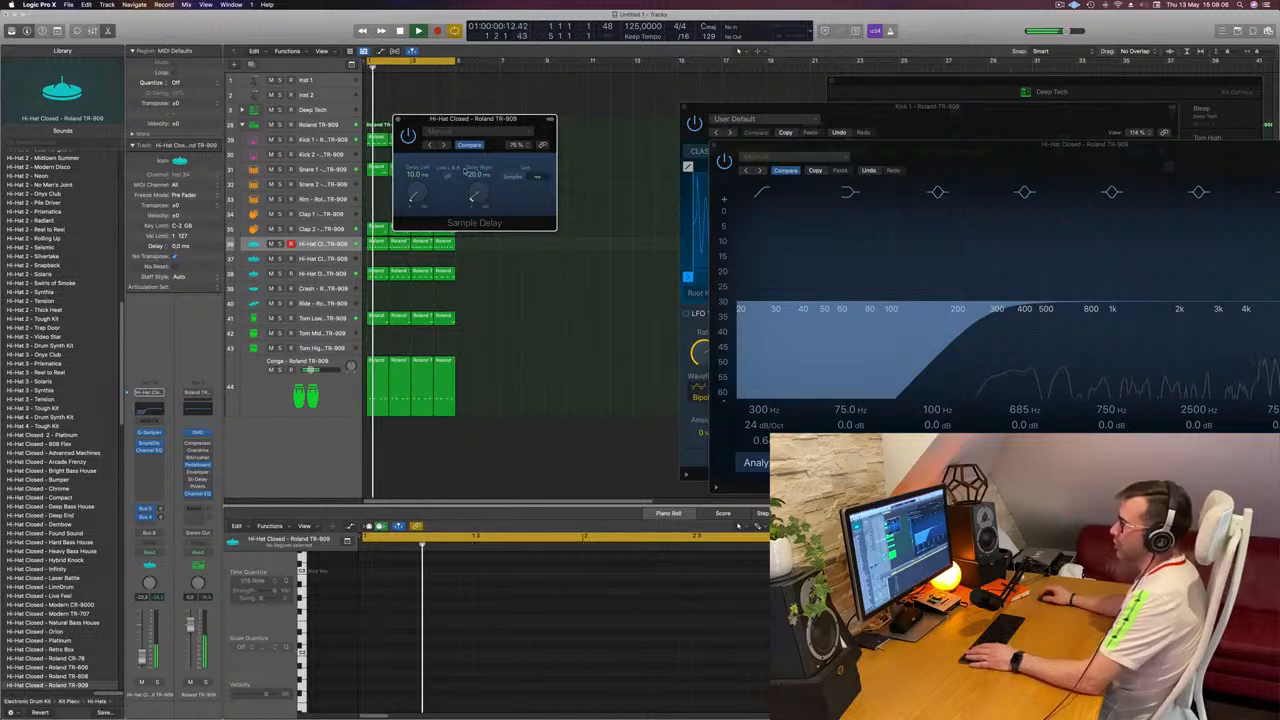
drag(477, 192, 478, 196)
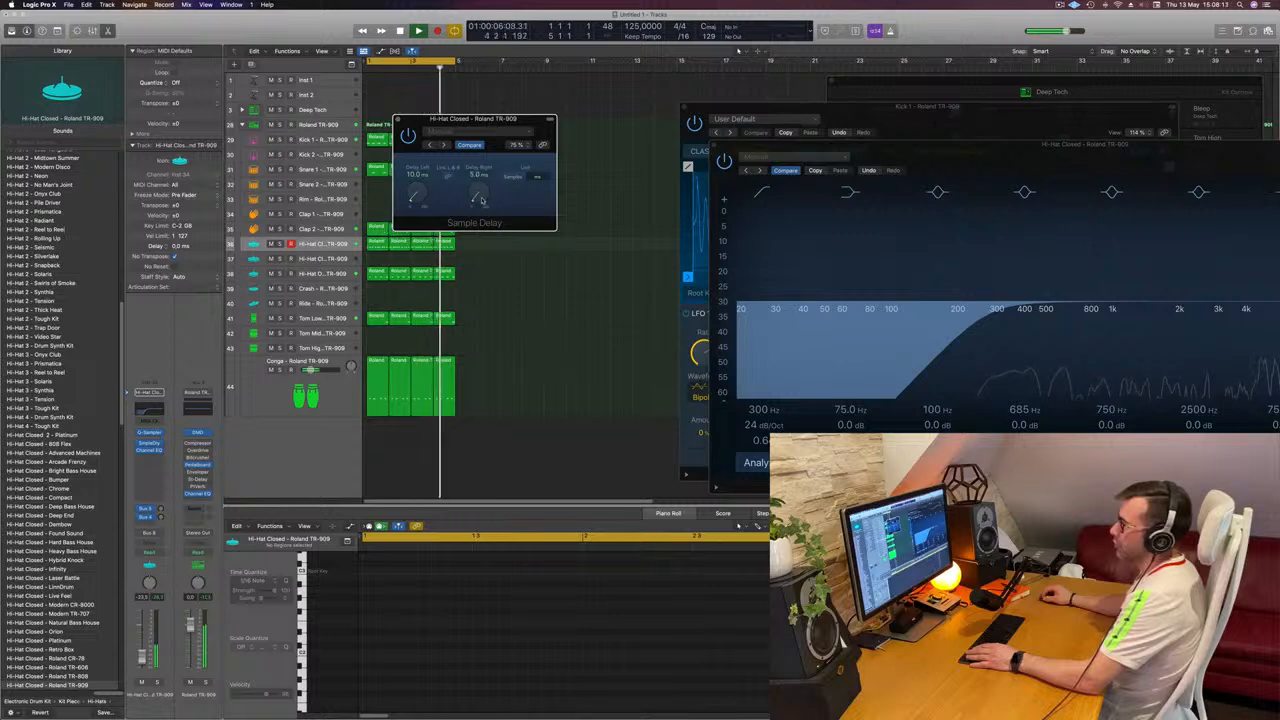
drag(490, 119, 577, 197)
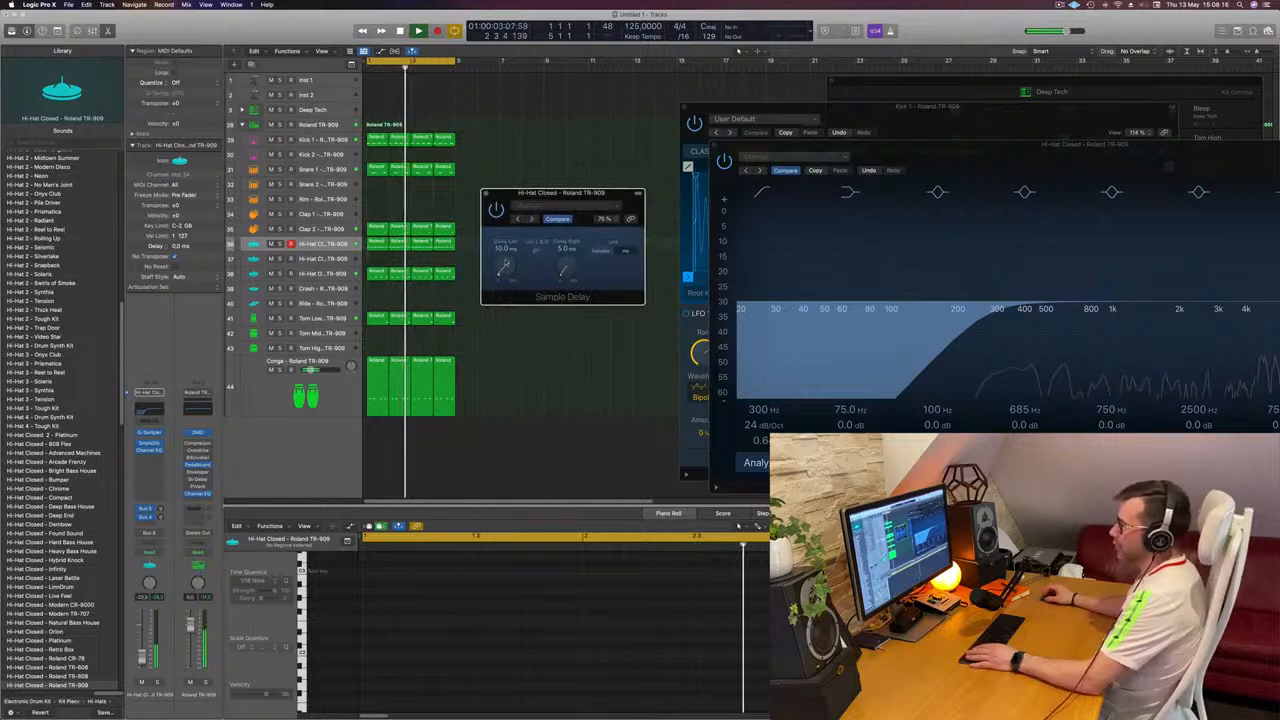
key(space)
key(space)
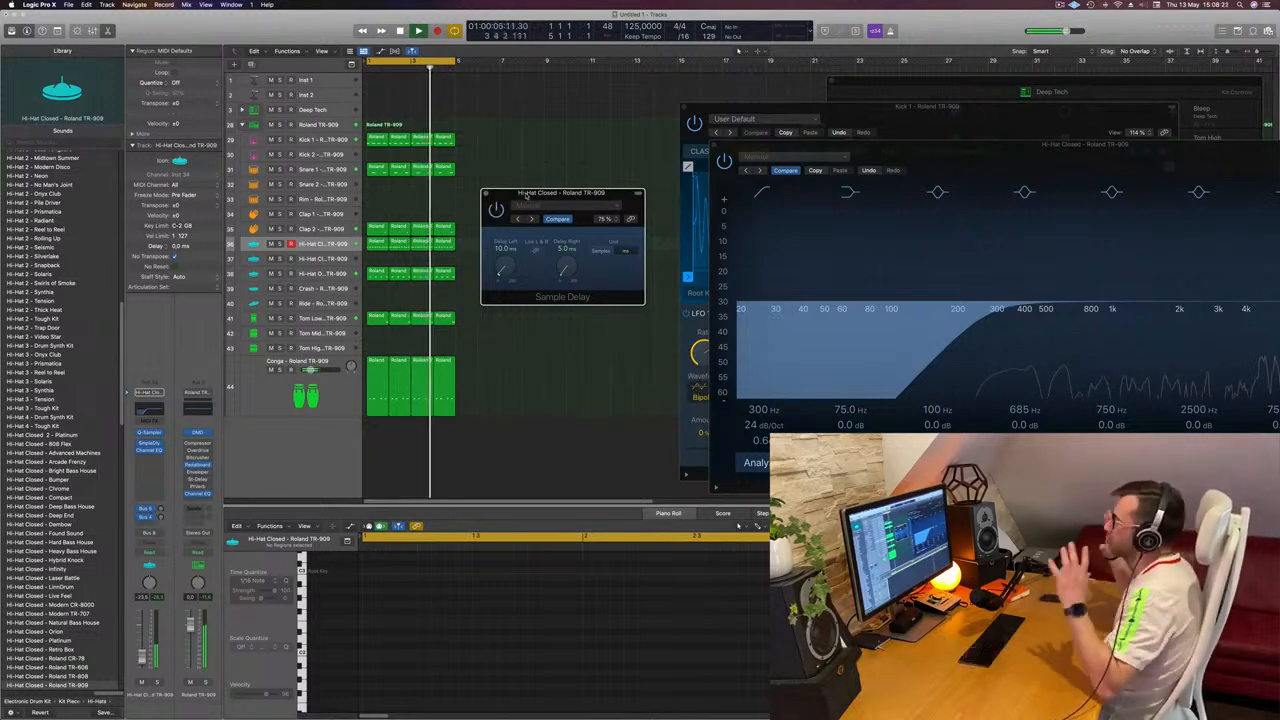
Close the closed hi-hat's Sample Delay window and restart playback of the drum loop.
drag(526, 196, 509, 195)
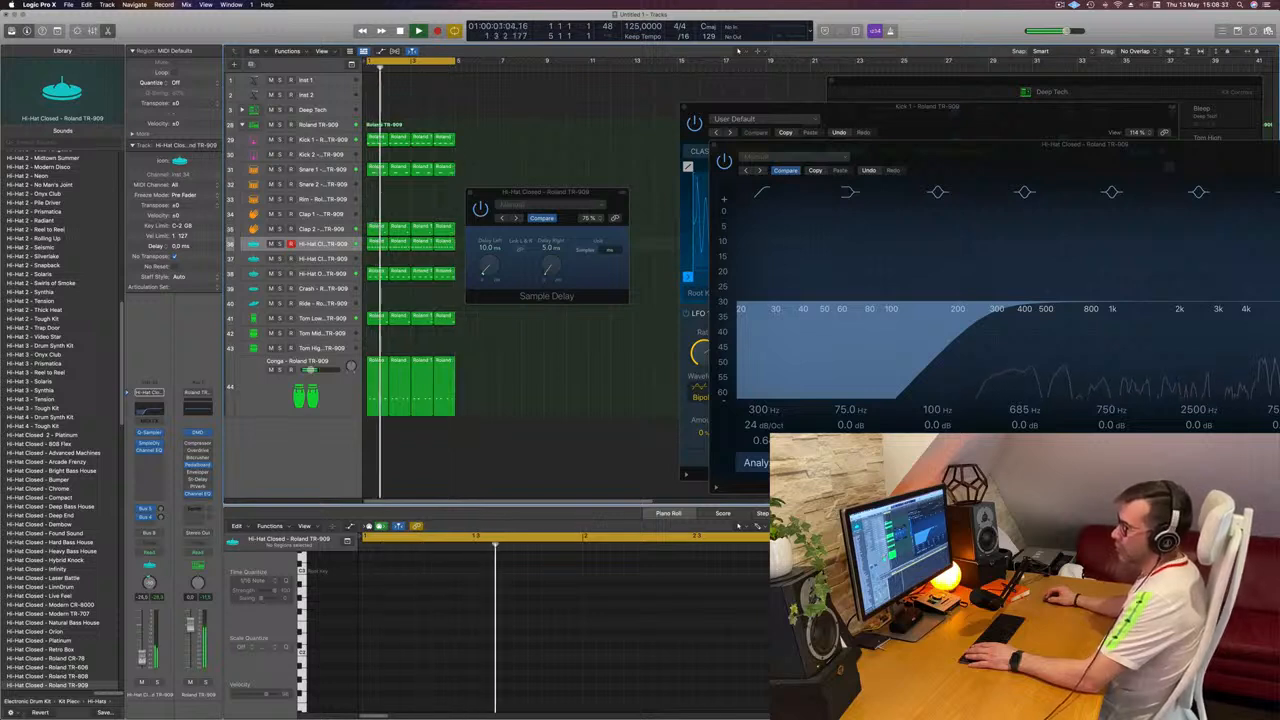
drag(491, 200, 397, 210)
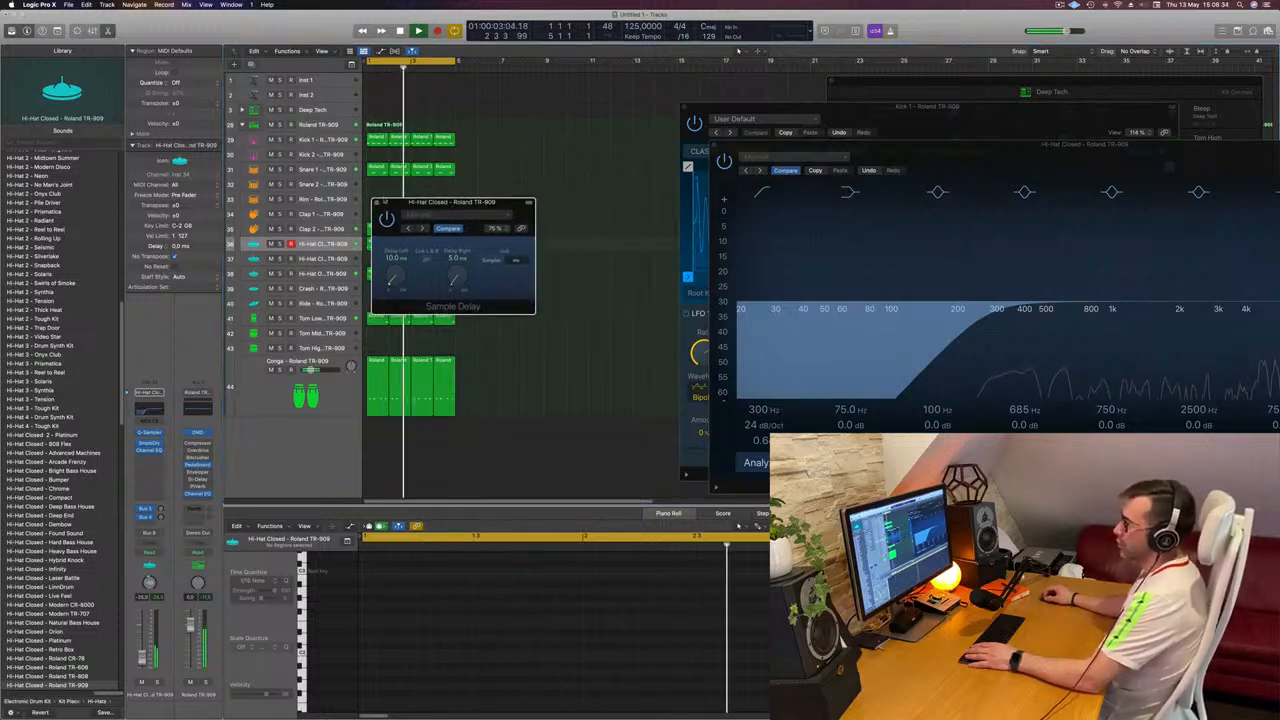
click(375, 203)
scroll(521, 265, down, 1)
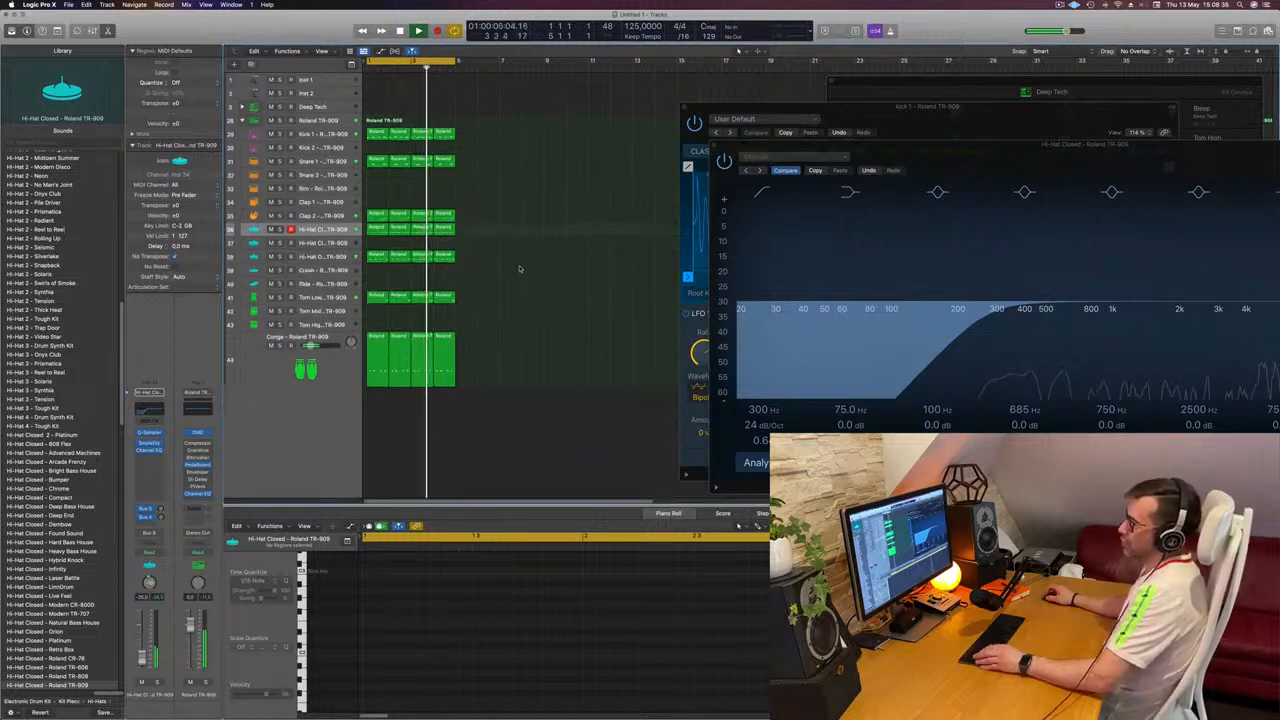
key(space)
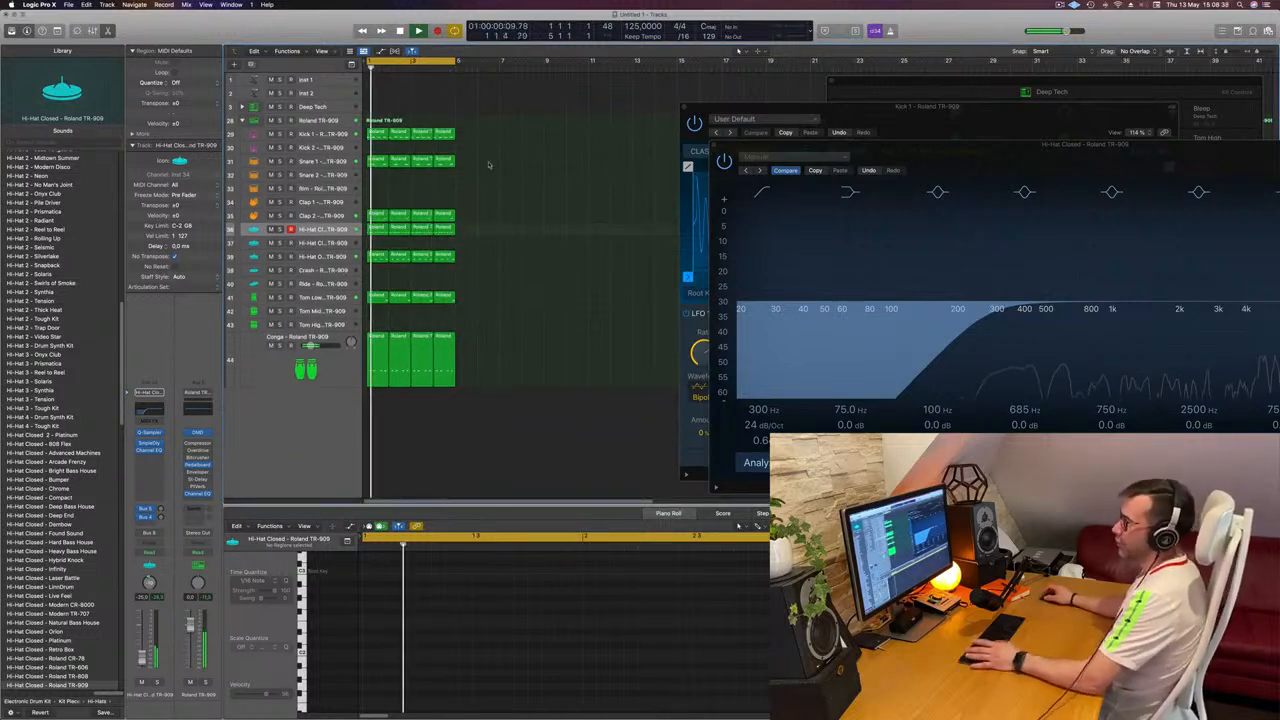
Expand the Deep Tech kit and copy the first TR-909 kick region to its Kick 1 track at bar 1.
click(376, 134)
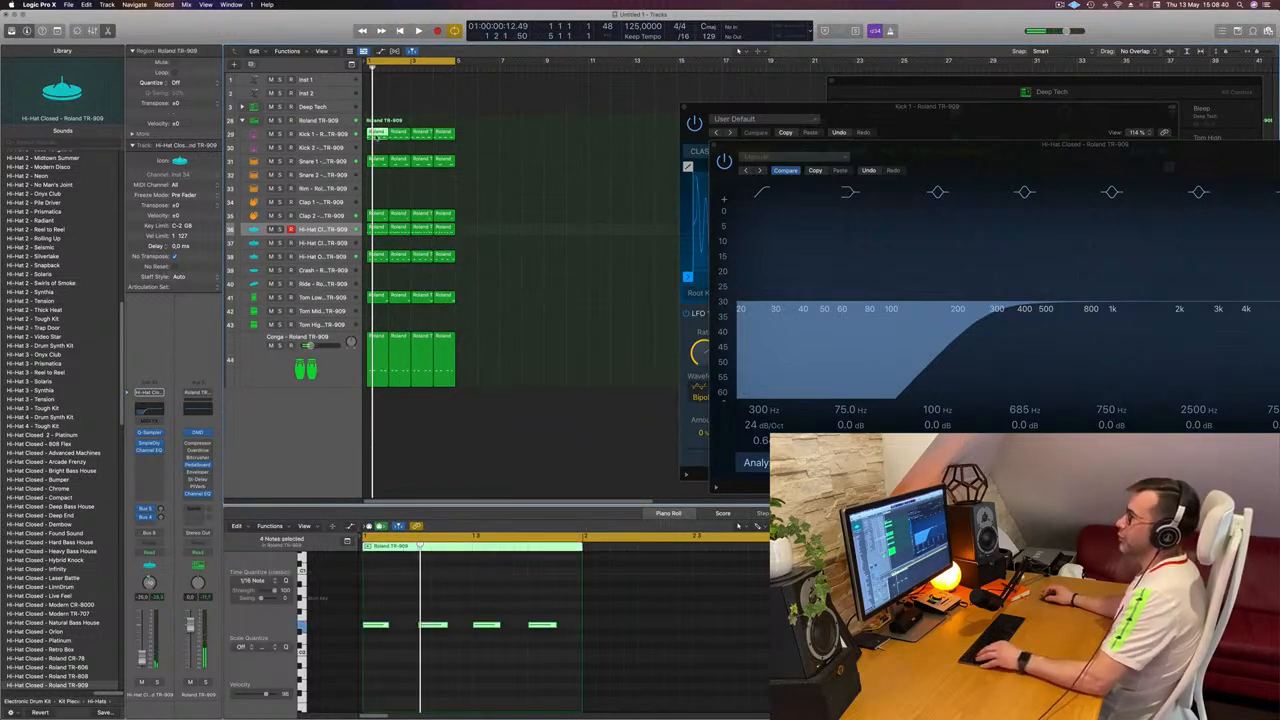
click(316, 107)
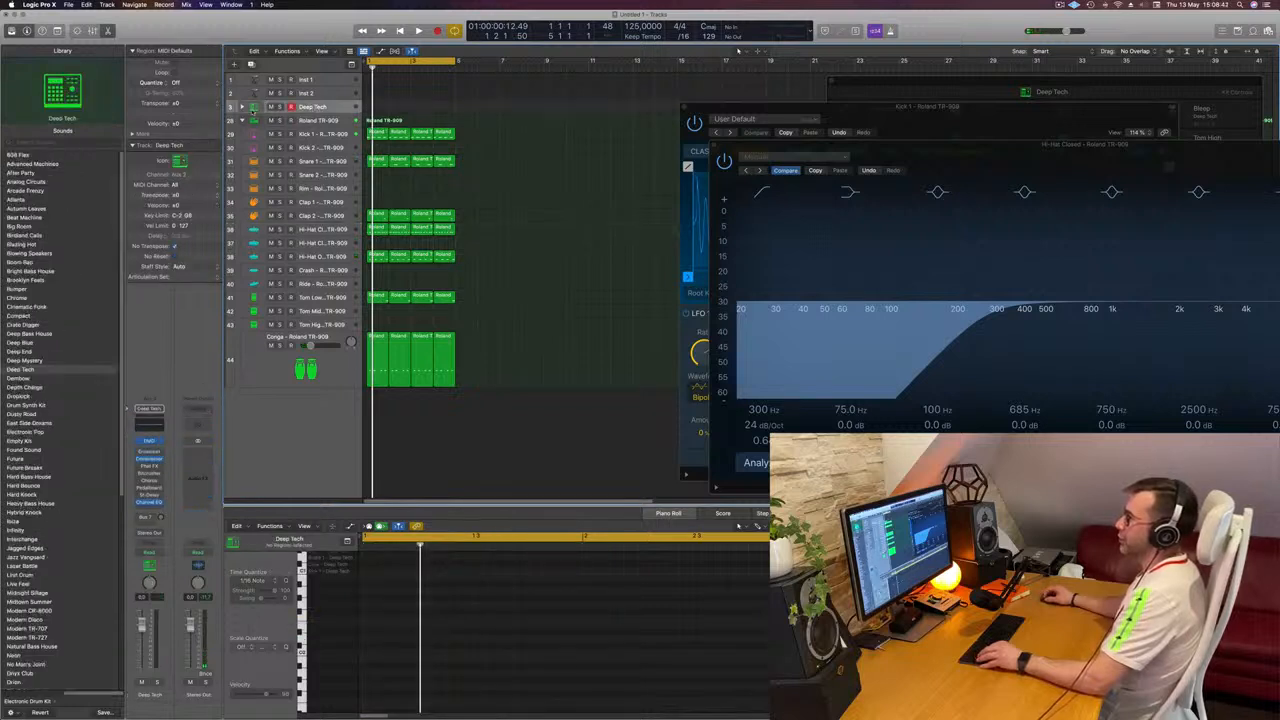
click(243, 107)
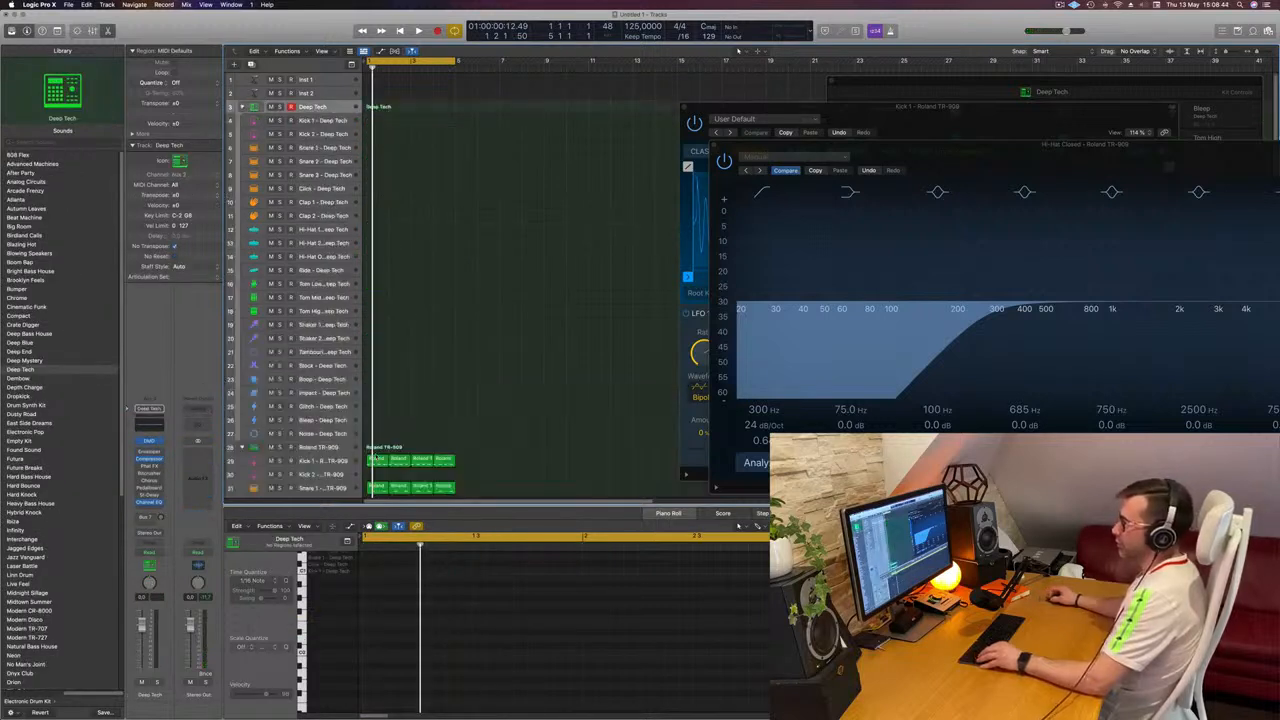
click(376, 459)
drag(376, 459, 376, 120)
Repeat the one-bar region on the Kick 1 - Deep Tech track three times to fill four bars and play it.
key(space)
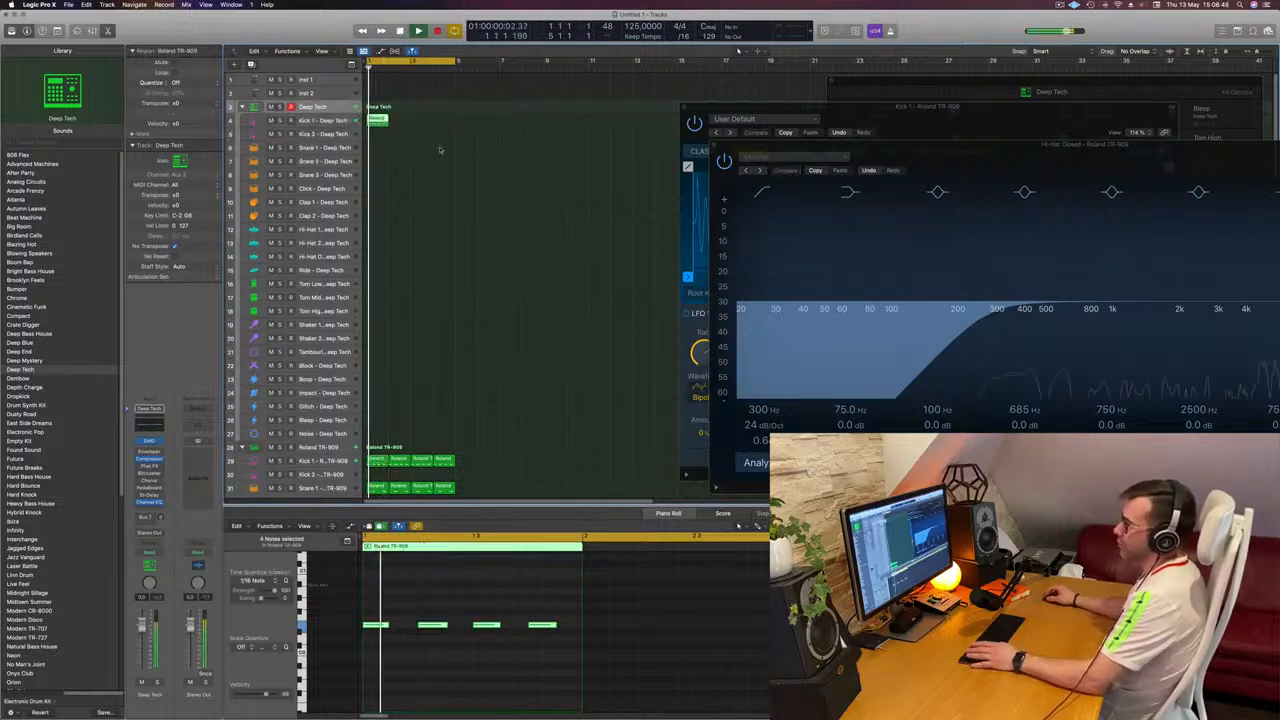
click(328, 121)
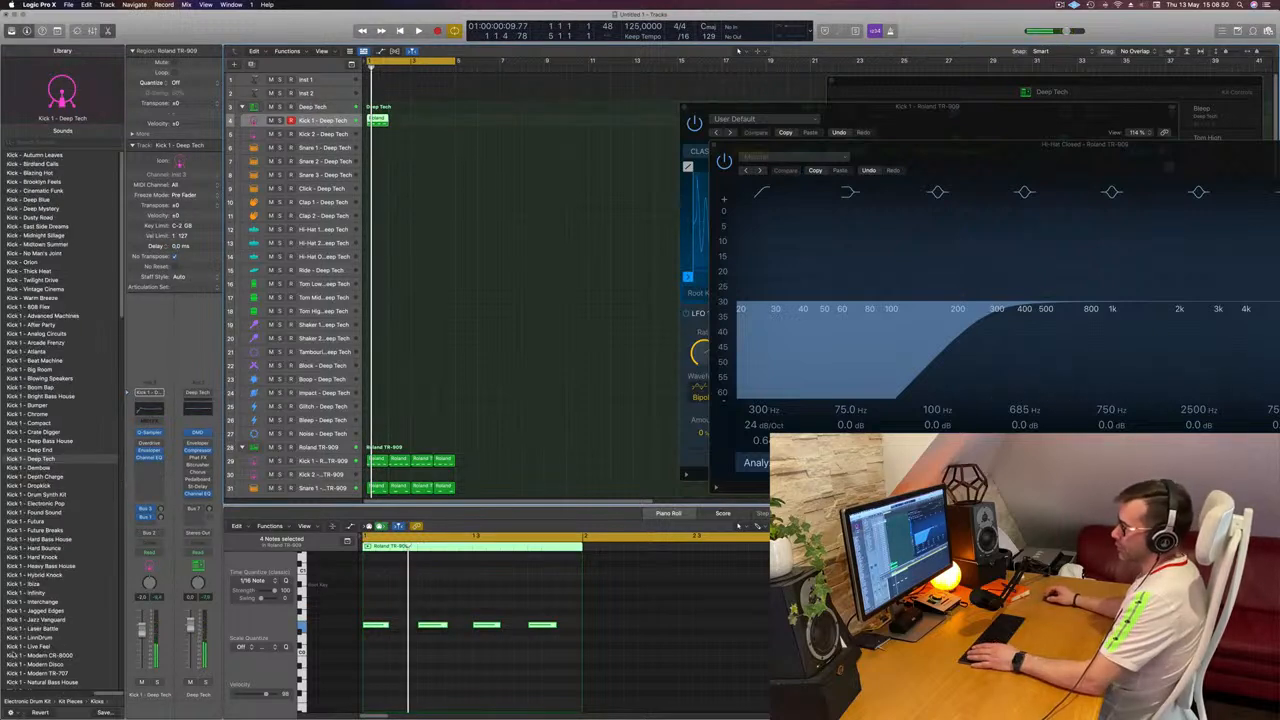
key(space)
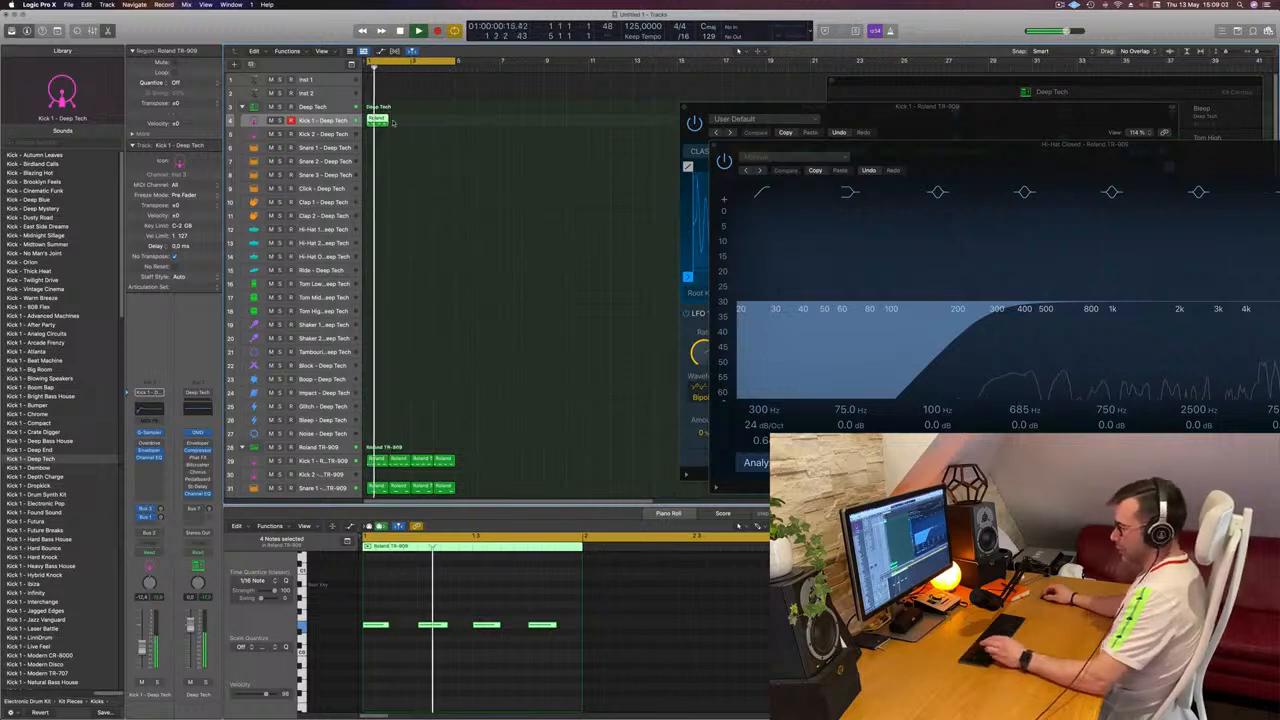
drag(393, 122, 455, 120)
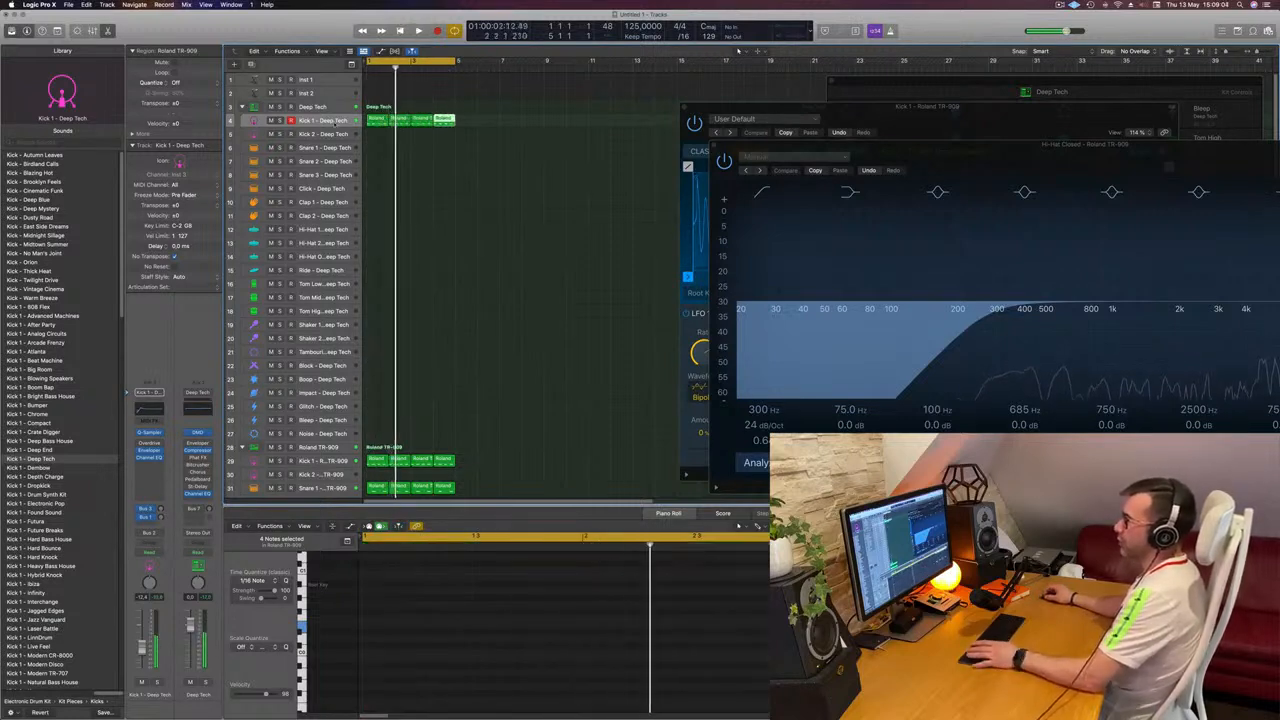
key(space)
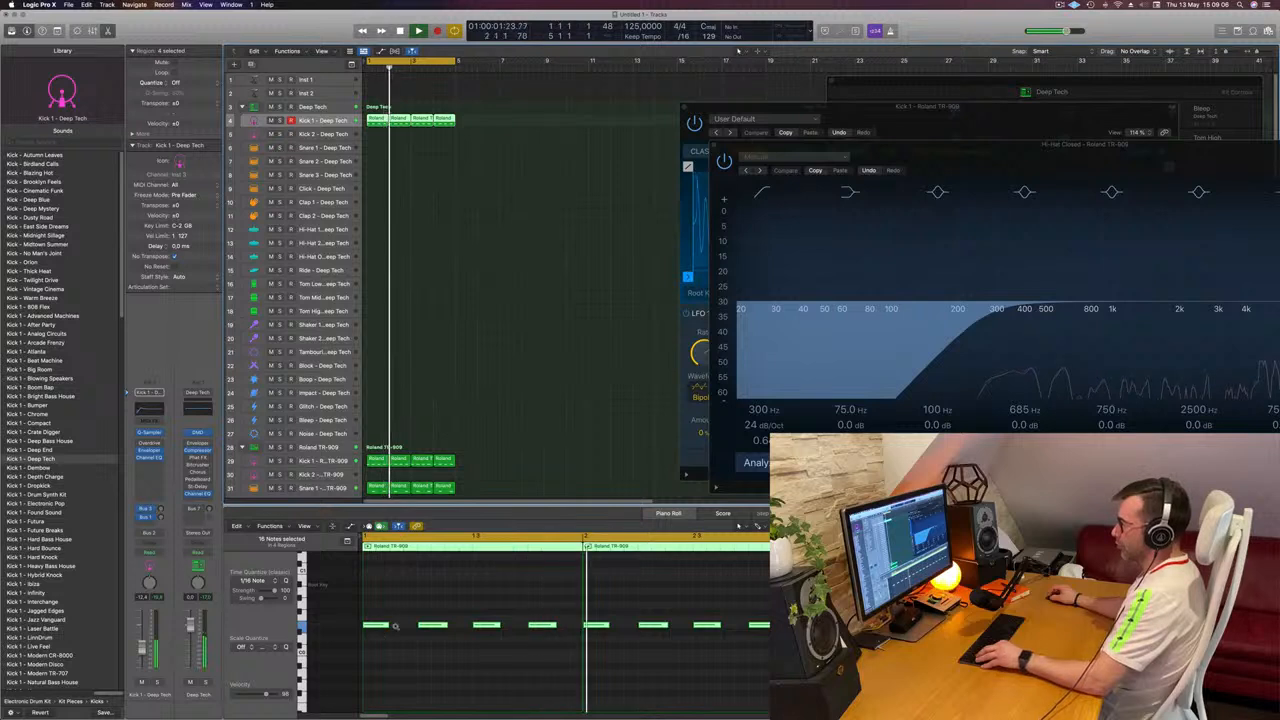
Load the Kick 2 - Advanced Machines sound onto the Deep Tech kit's first kick track.
scroll(395, 626, down, 3)
scroll(399, 628, right, 3)
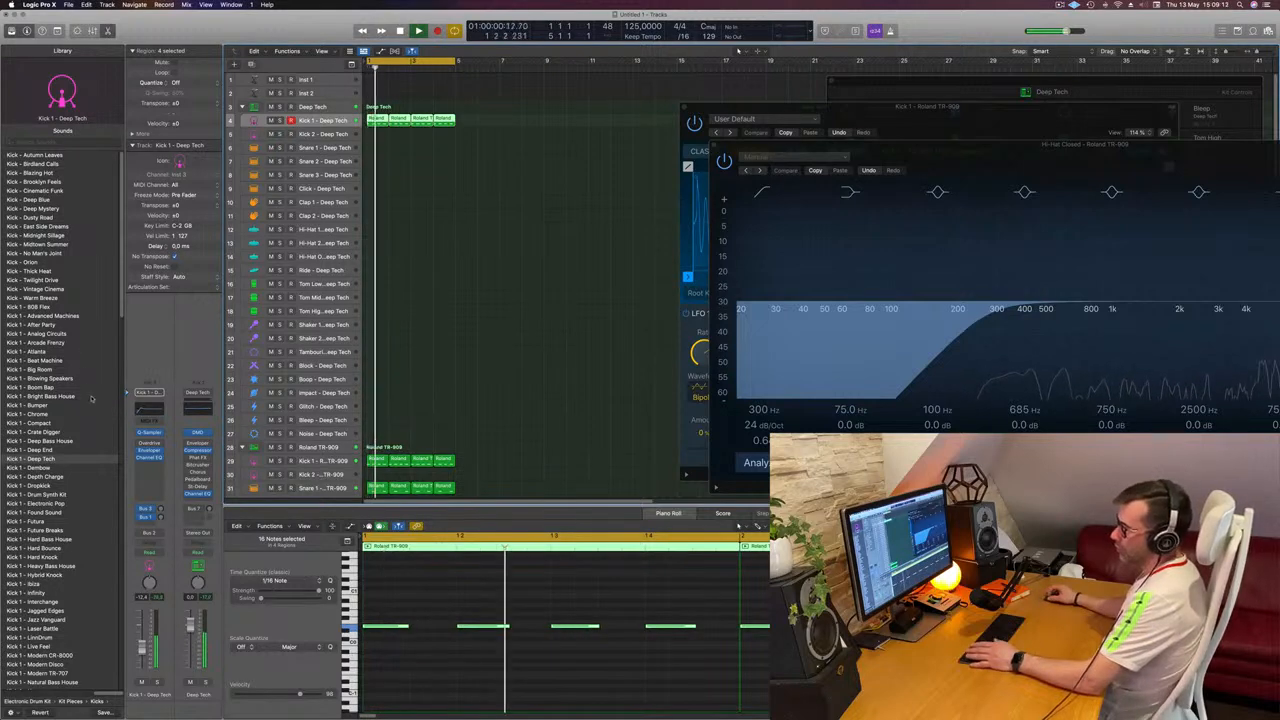
scroll(84, 425, down, 4)
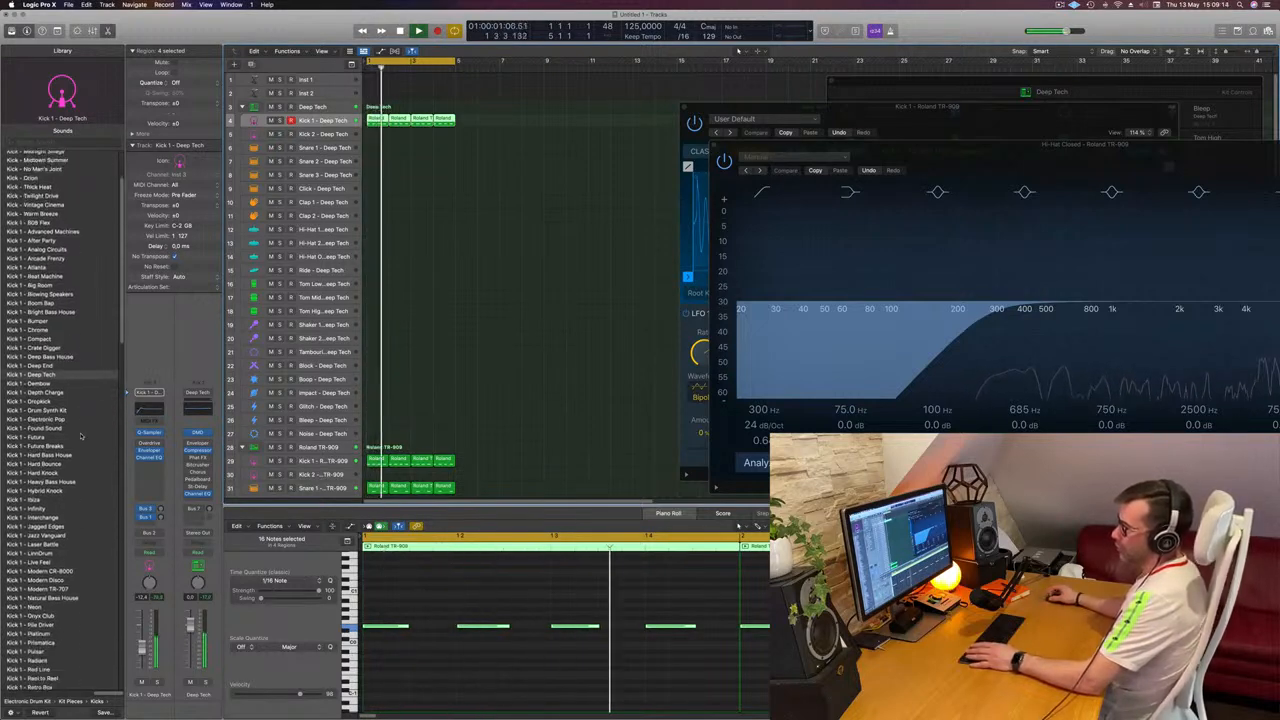
scroll(80, 450, down, 15)
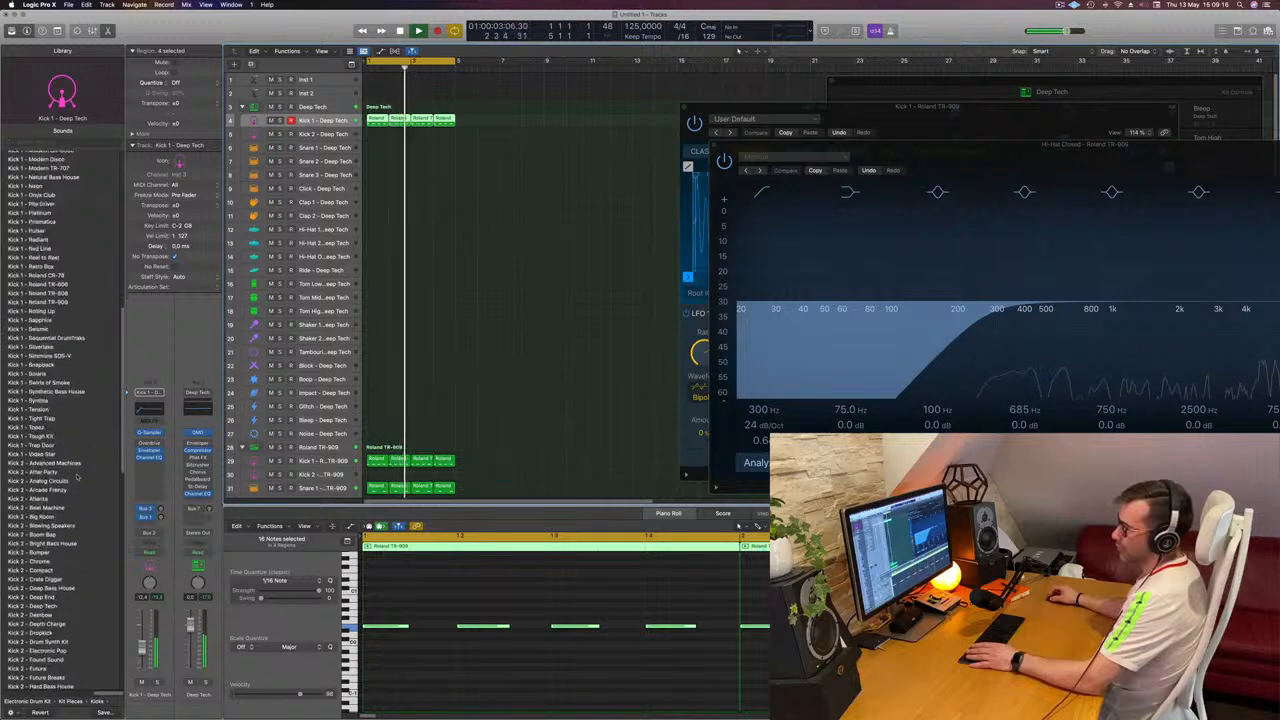
click(42, 463)
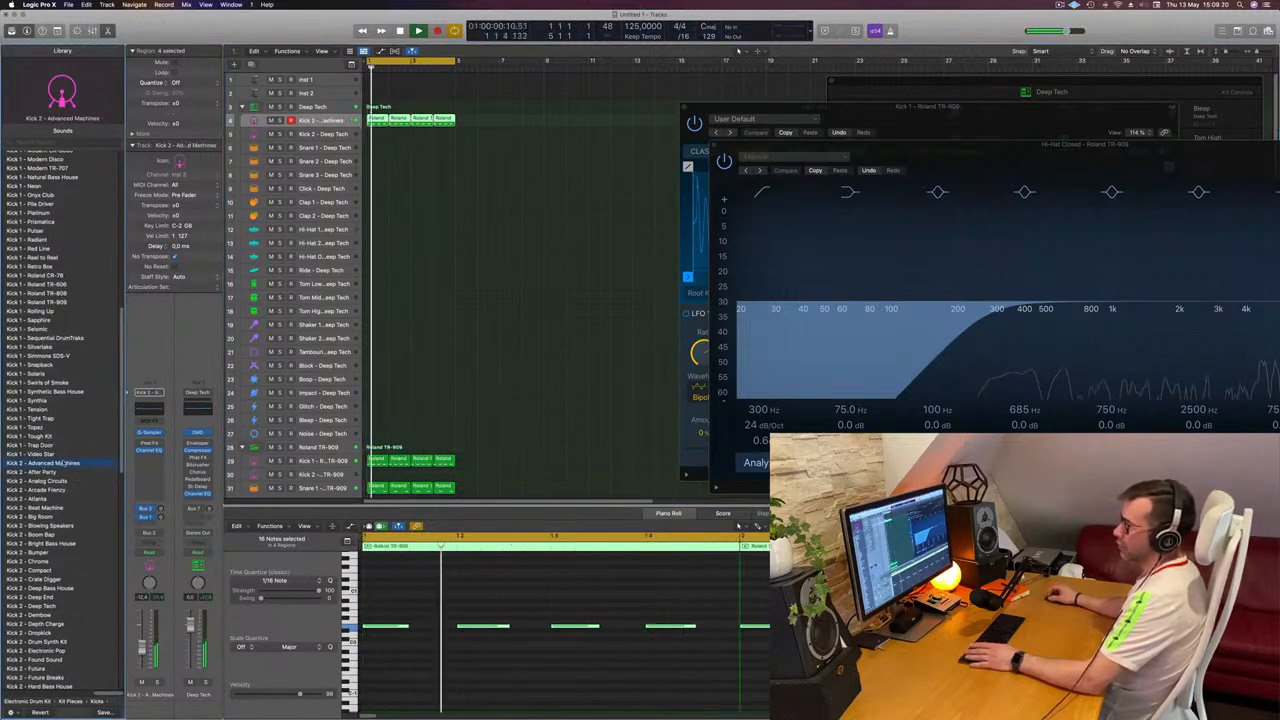
Audition the Kick 2 - After Party and Analog Circuits sounds, and load Kick 2 - Arcade Frenzy on the track.
click(72, 472)
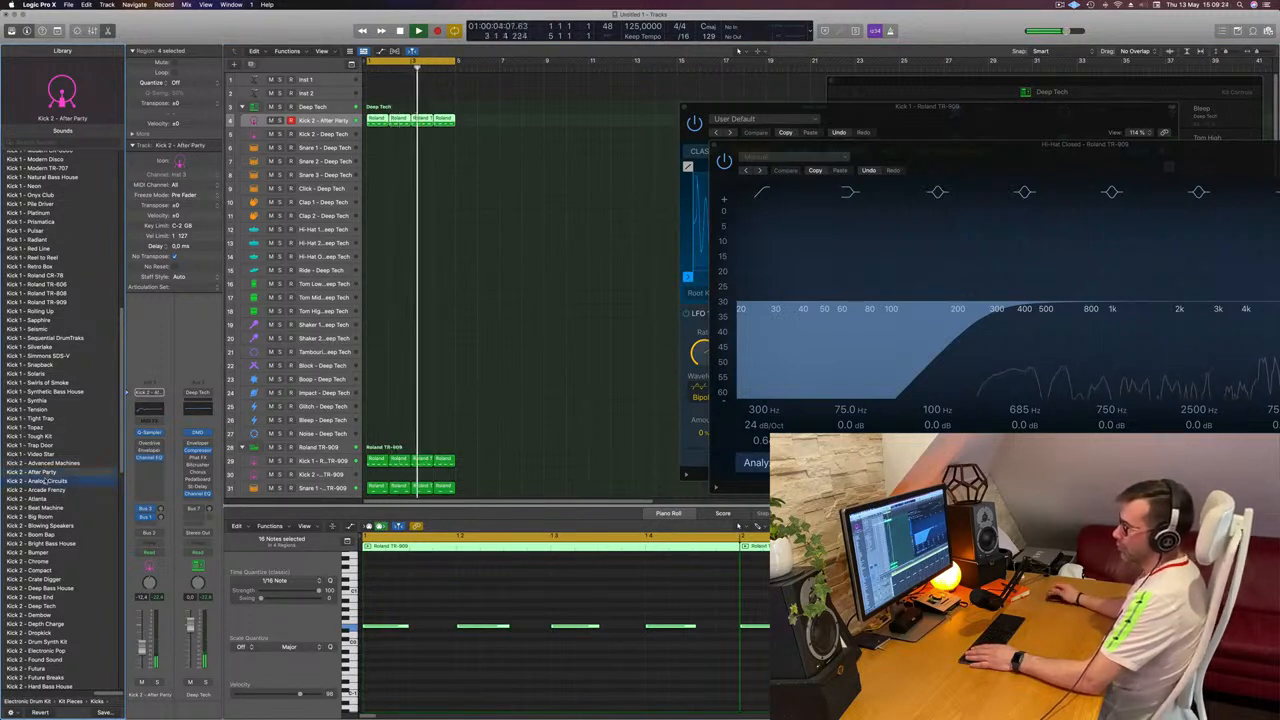
click(42, 481)
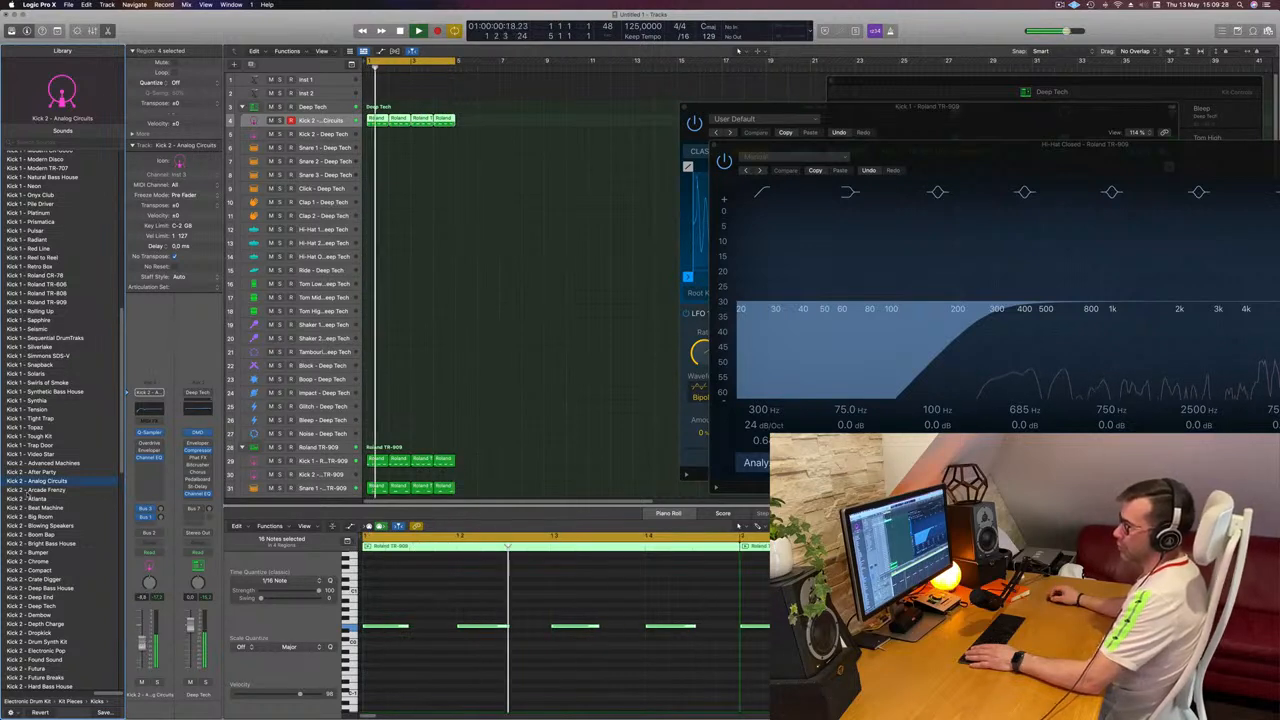
key(Down)
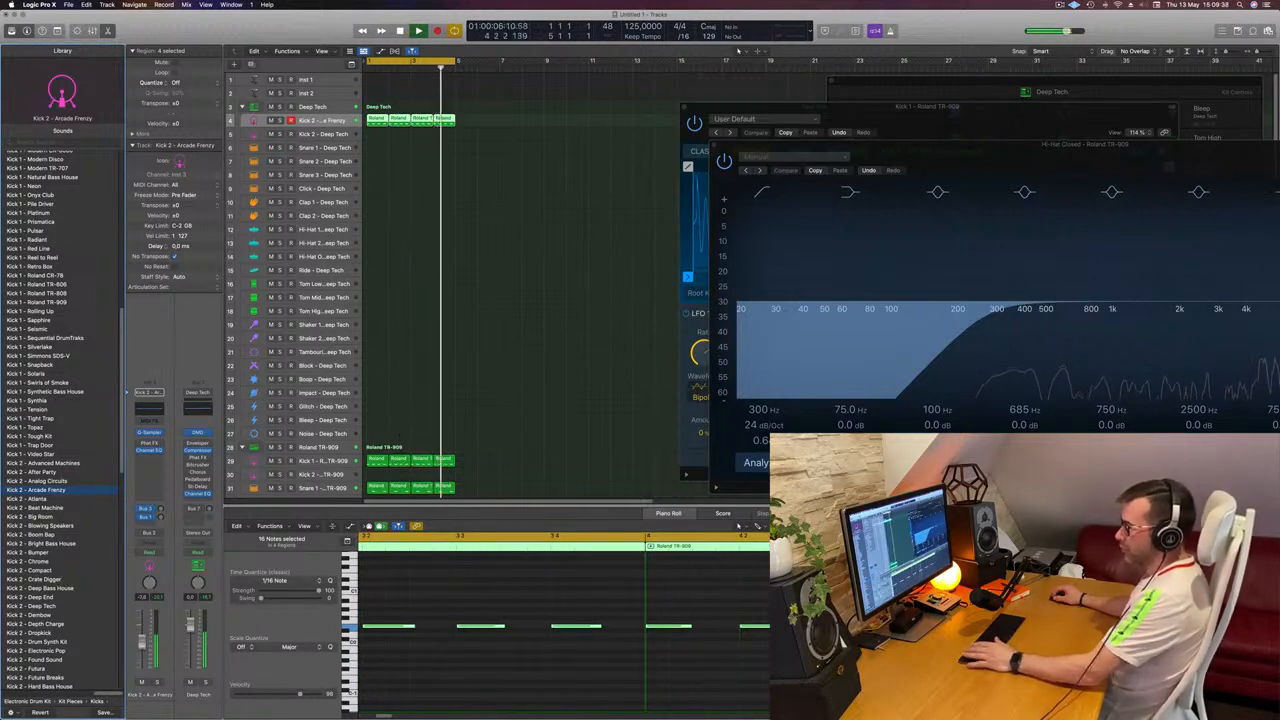
Solo the Arcade Frenzy kick briefly, return to the full loop, and raise the kick's volume to 0 dB.
click(157, 683)
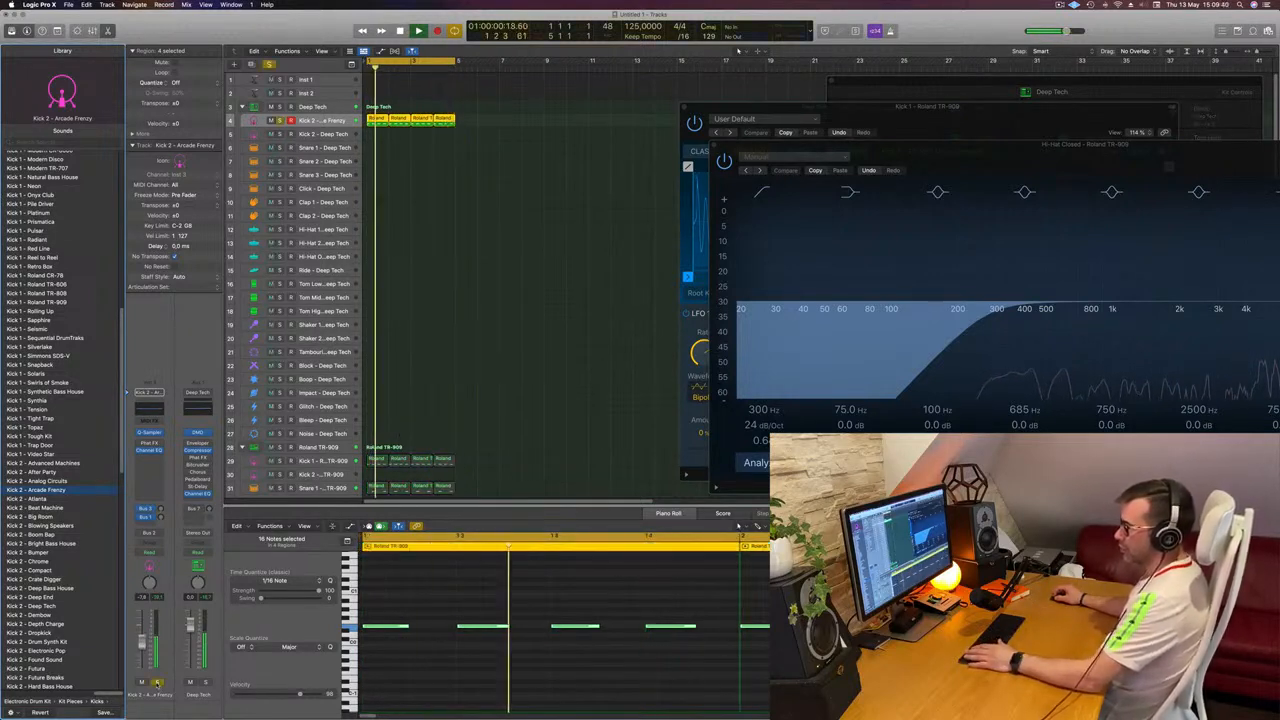
click(157, 683)
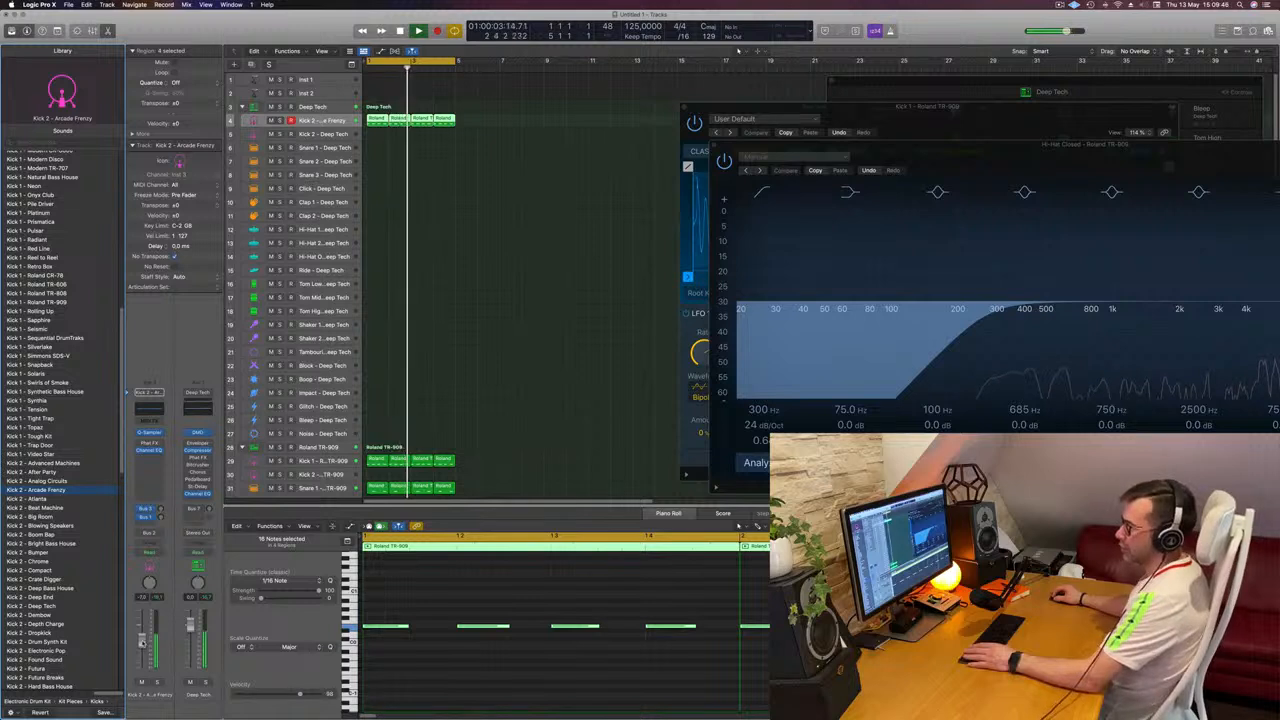
key(super+Left)
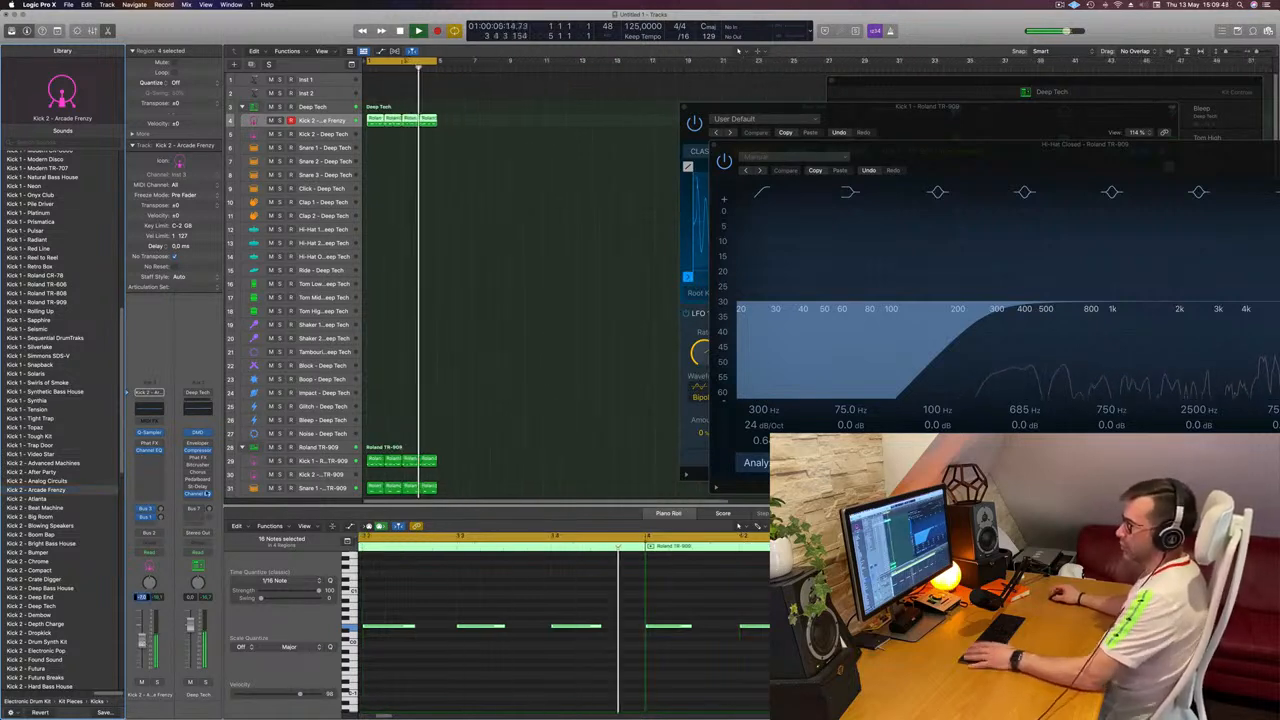
click(505, 357)
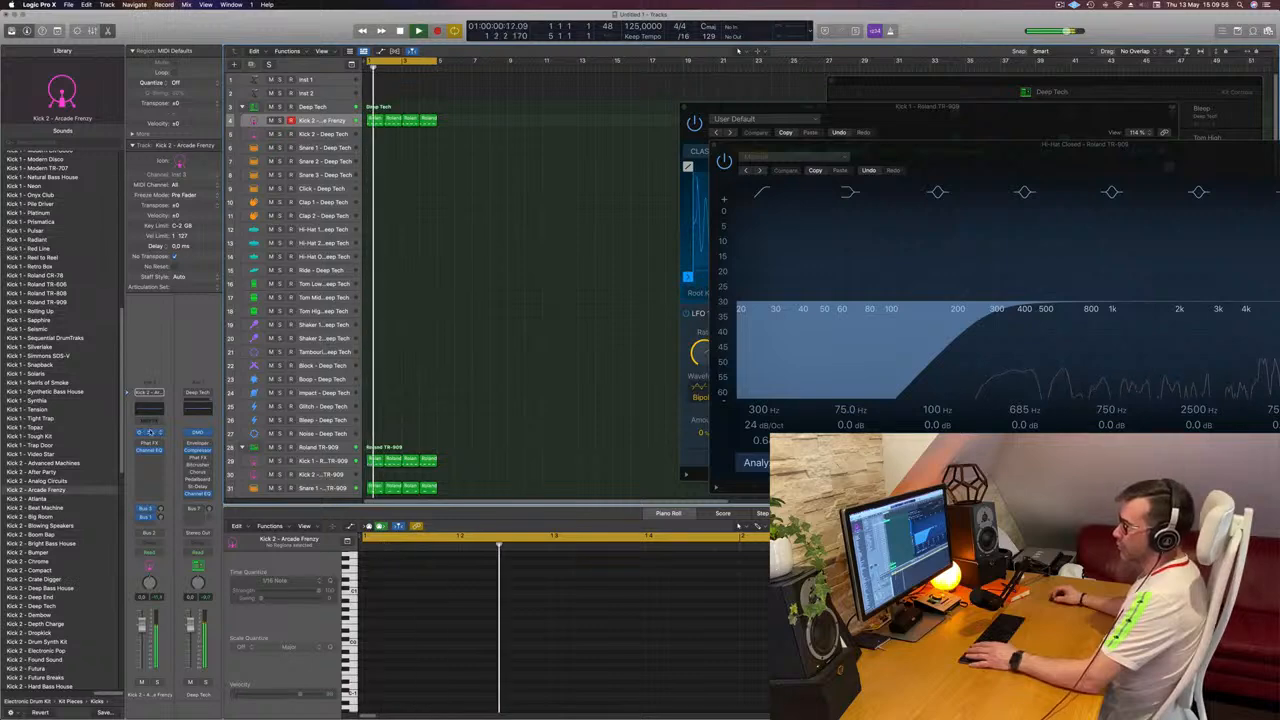
Open the Arcade Frenzy kick's Quick Sampler and set a fade-out of about 1.322 s on its sample.
click(151, 433)
drag(706, 121, 760, 124)
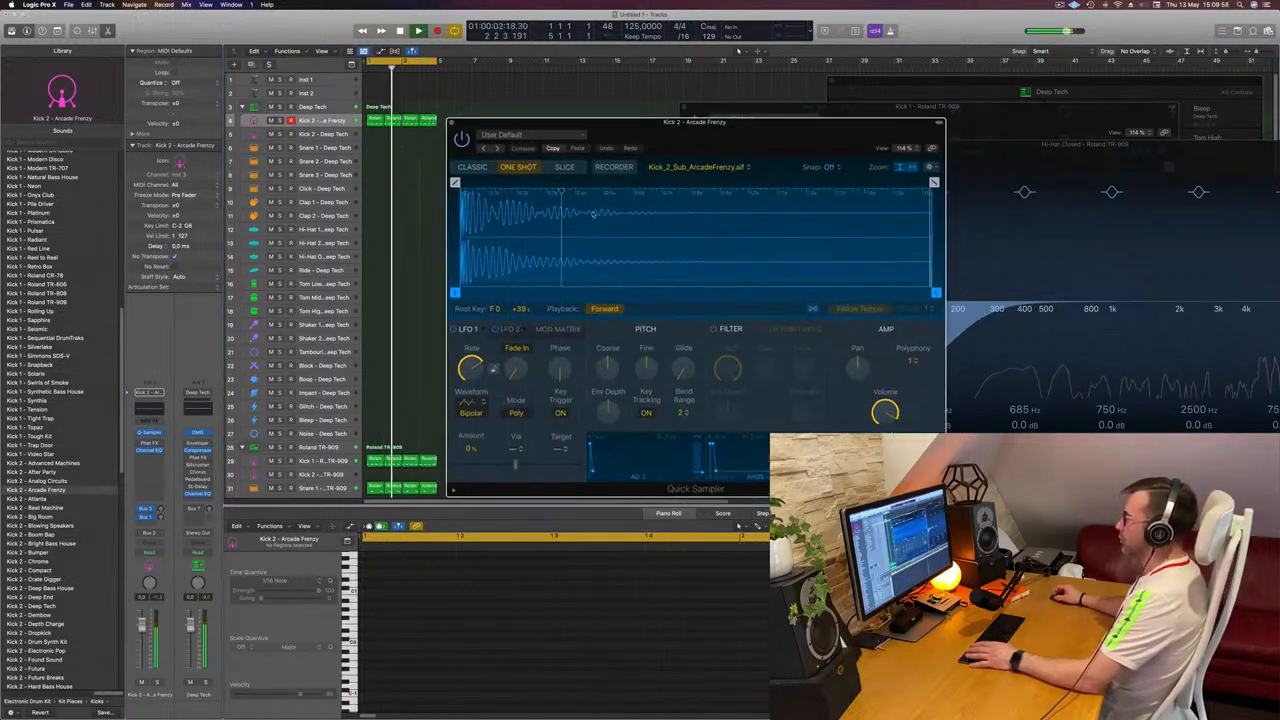
drag(933, 182, 554, 183)
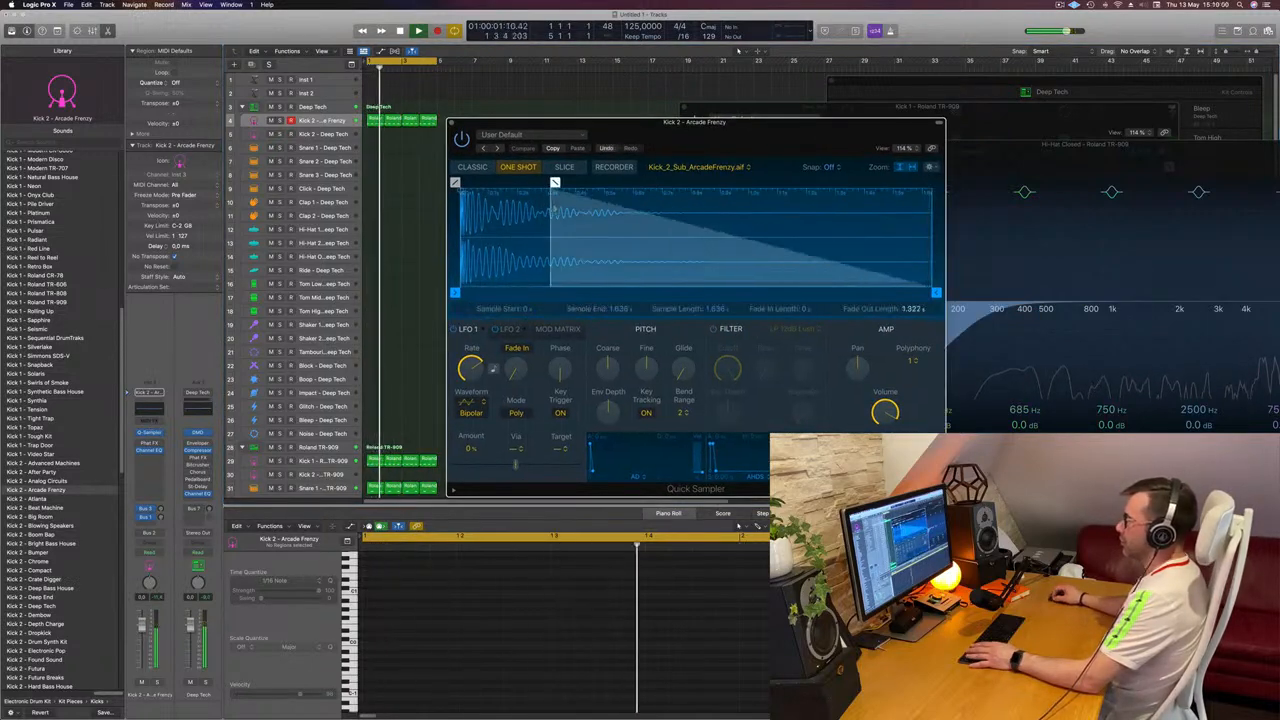
Shorten the kick sample's end to about 1.39 s and close the Quick Sampler window.
drag(650, 121, 788, 122)
drag(1076, 293, 1058, 294)
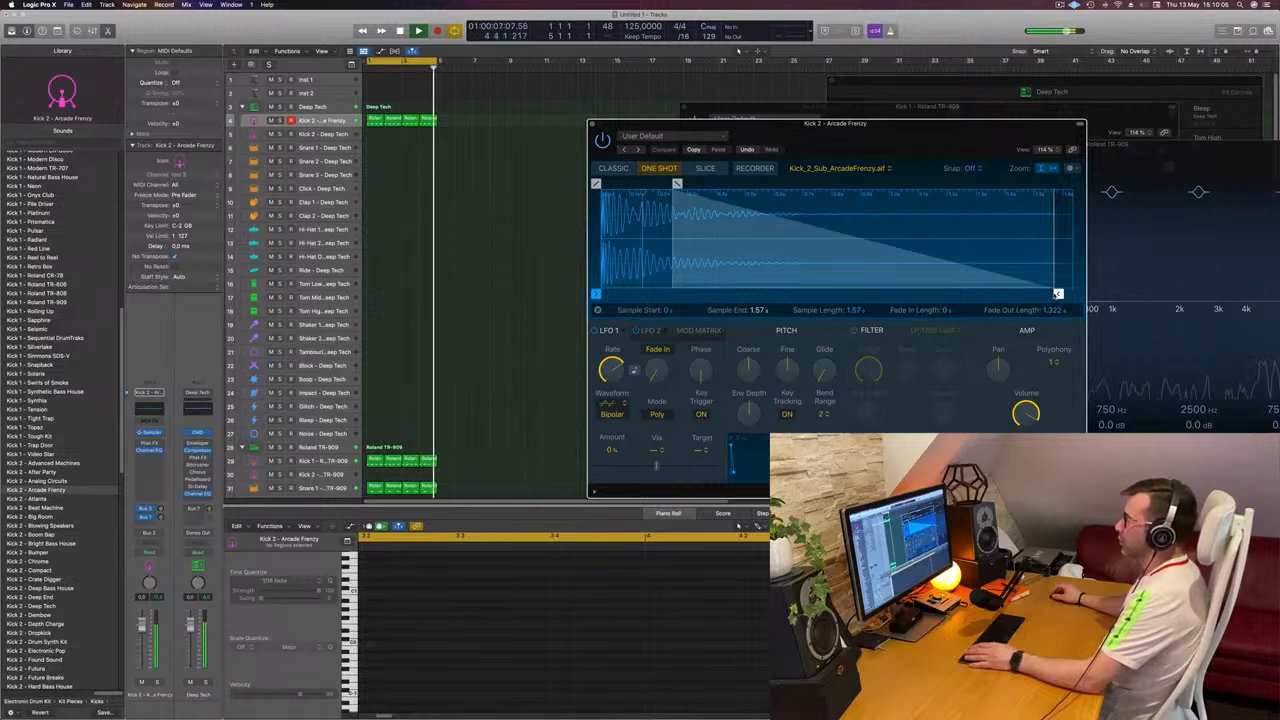
drag(1058, 294, 1045, 295)
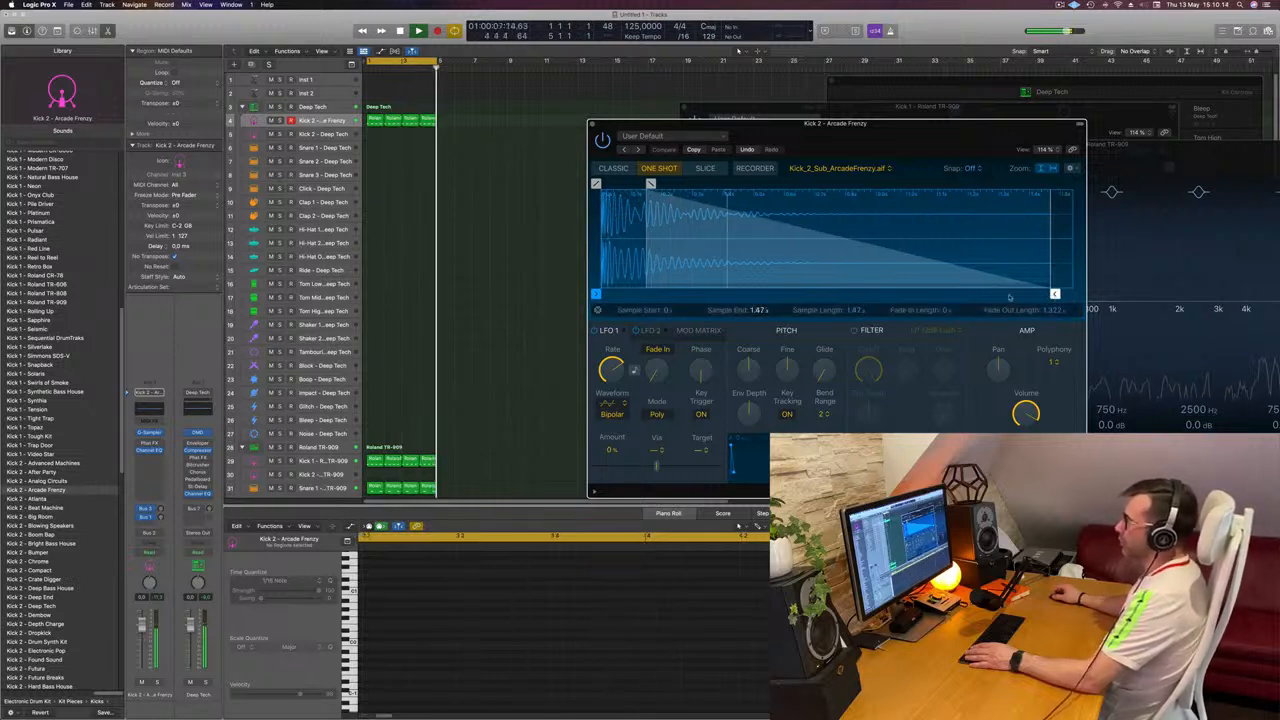
drag(1052, 295, 1029, 296)
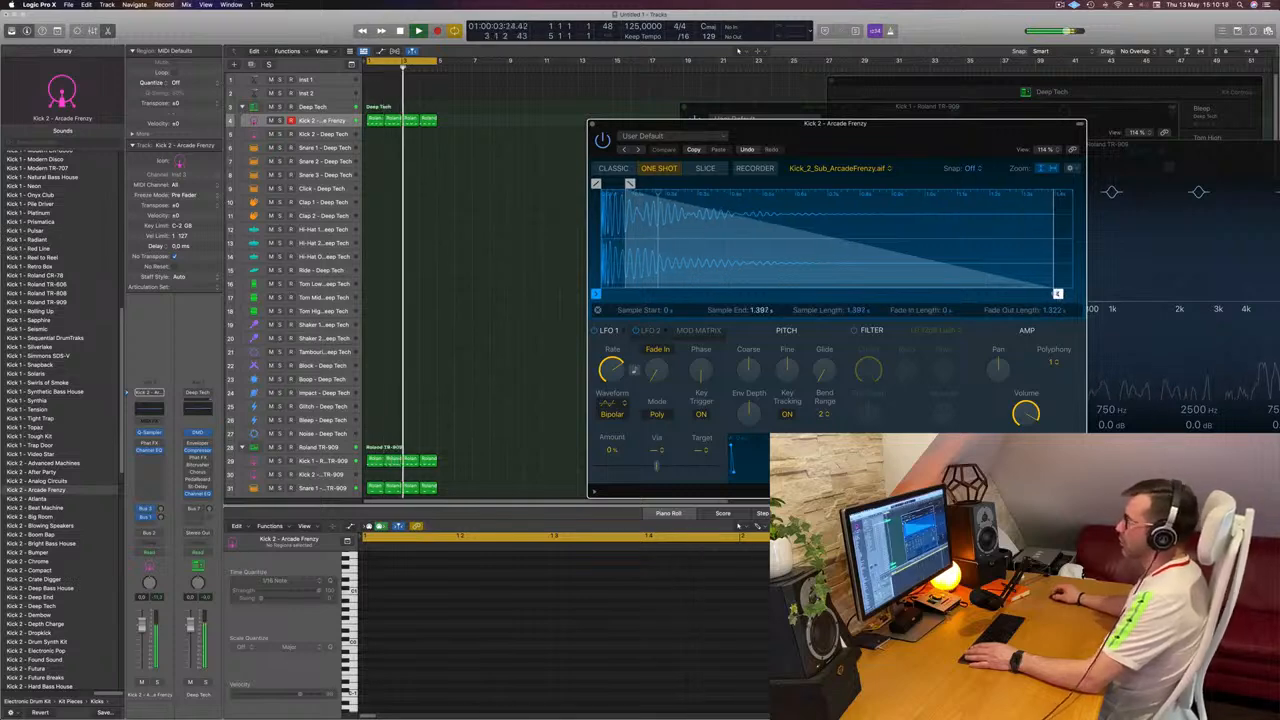
click(595, 125)
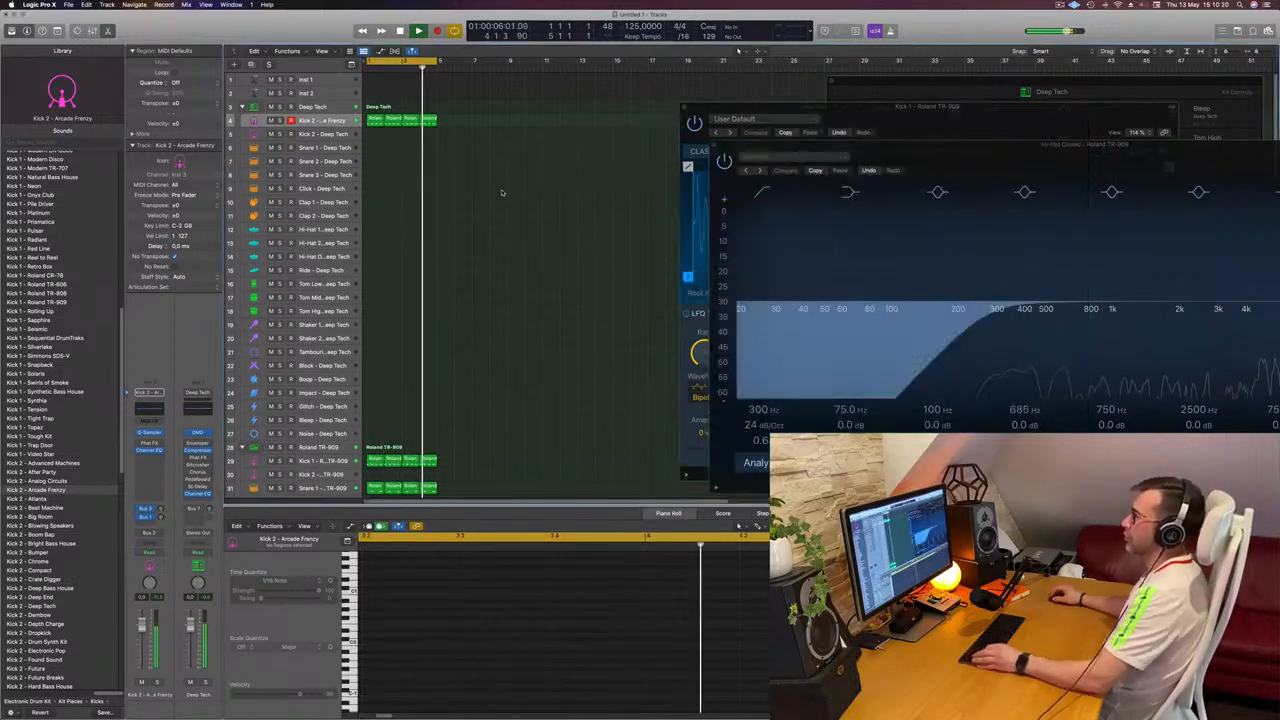
Select all regions of the loop and name them by their tracks.
ctrl+alt+click(502, 190)
ctrl+alt+click(502, 190)
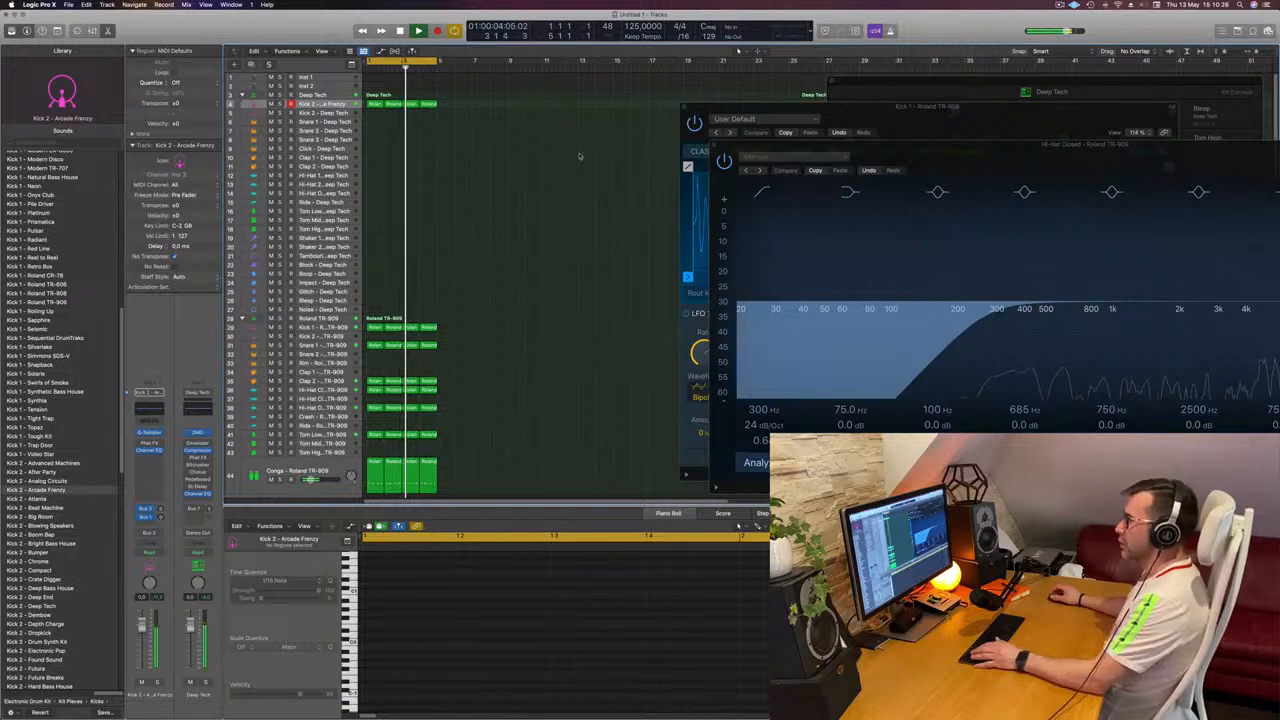
key(super+a)
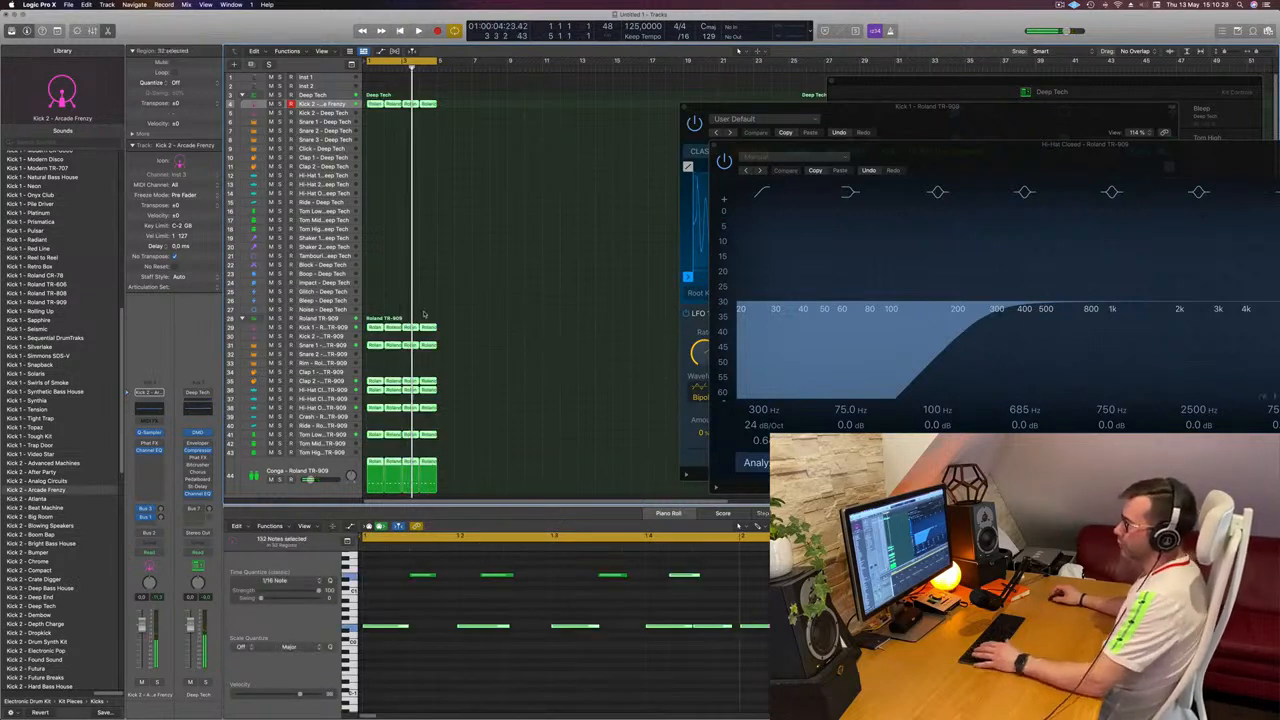
right_click(388, 327)
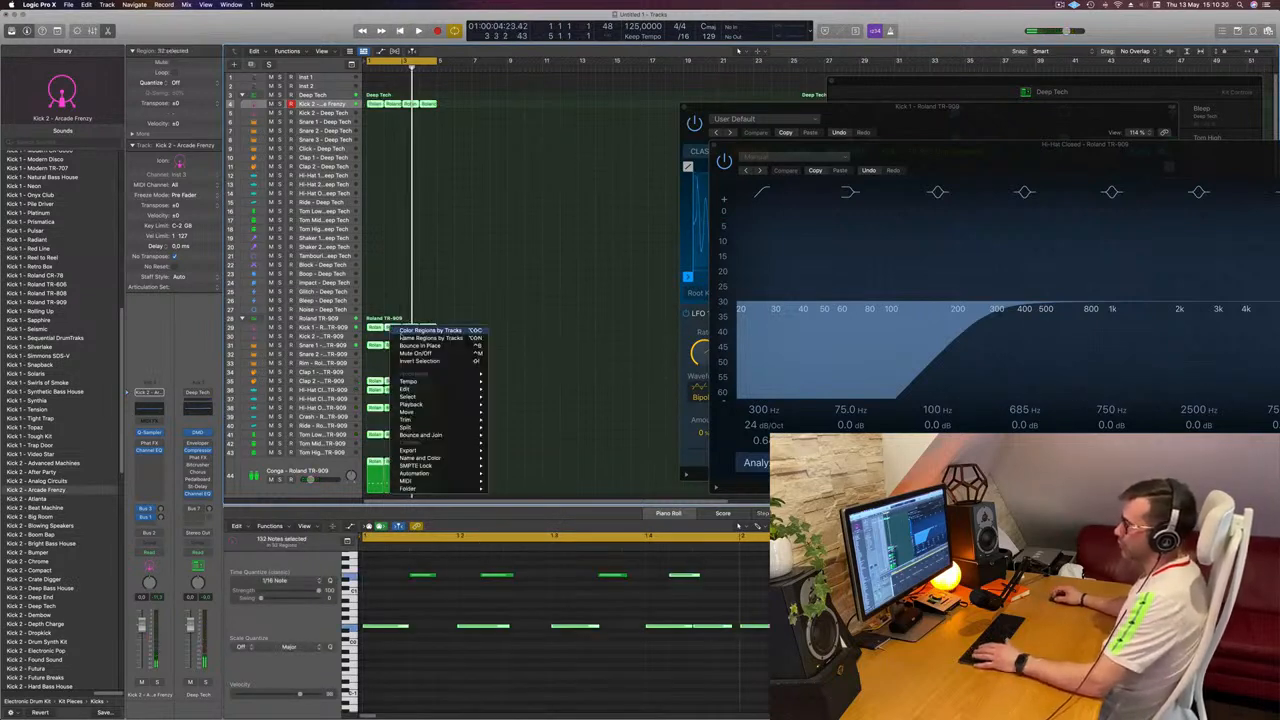
click(401, 338)
click(477, 381)
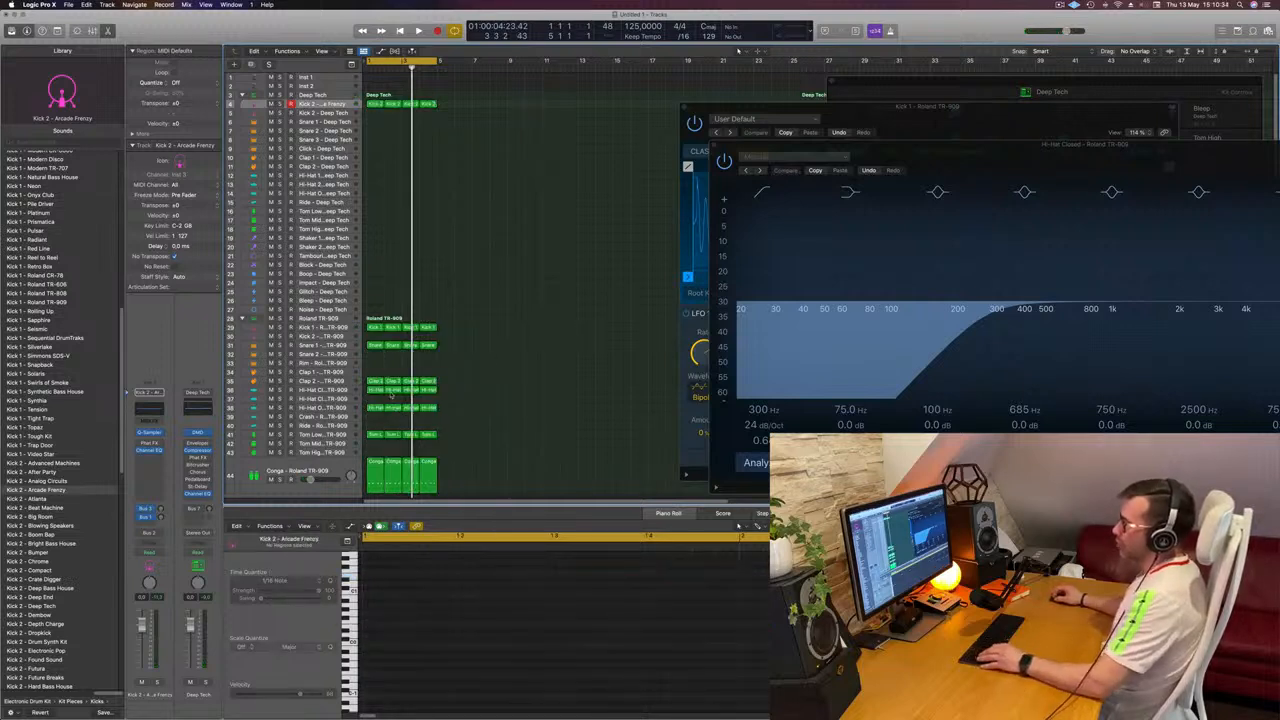
Copy a one-bar Hi-Hat Closed region from the TR-909 kit to bar 1 of the Shaker 2 - Deep Tech track and play it.
click(392, 390)
drag(392, 390, 374, 250)
key(space)
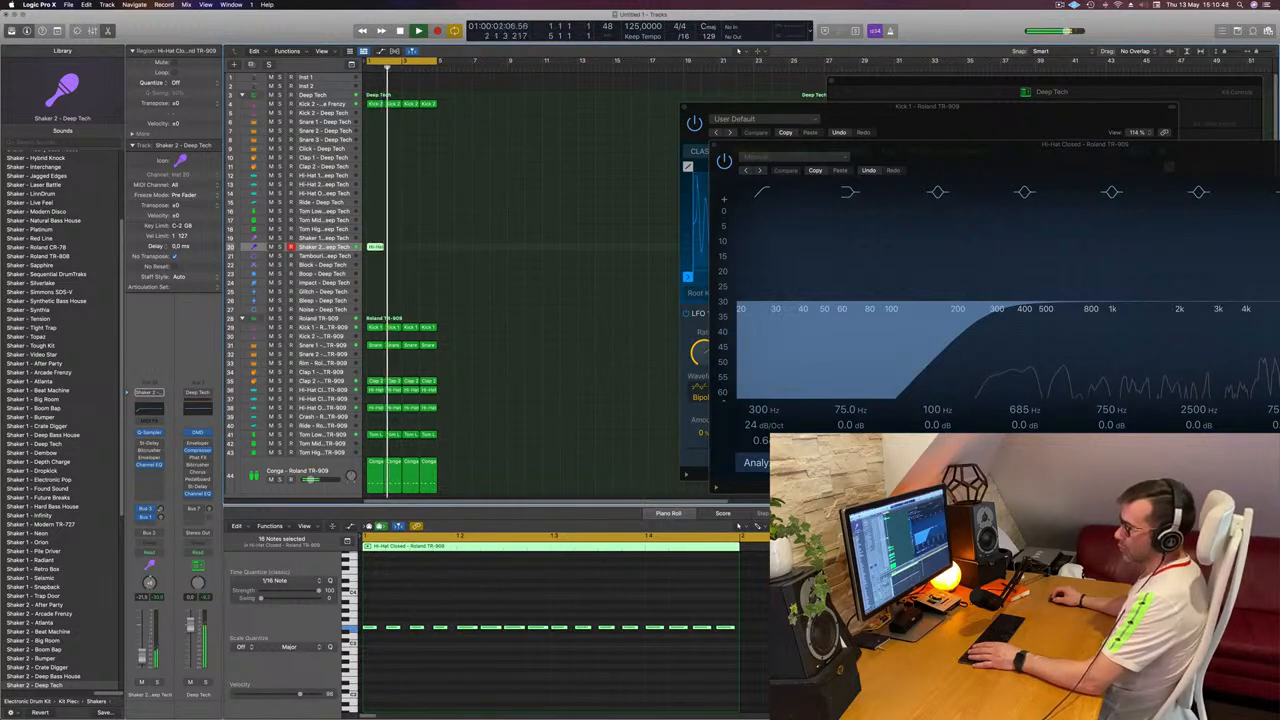
key(space)
key(space)
key(space)
Repeat the one-bar shaker region to fill four bars on the Shaker 2 track and restart playback.
drag(411, 233, 380, 257)
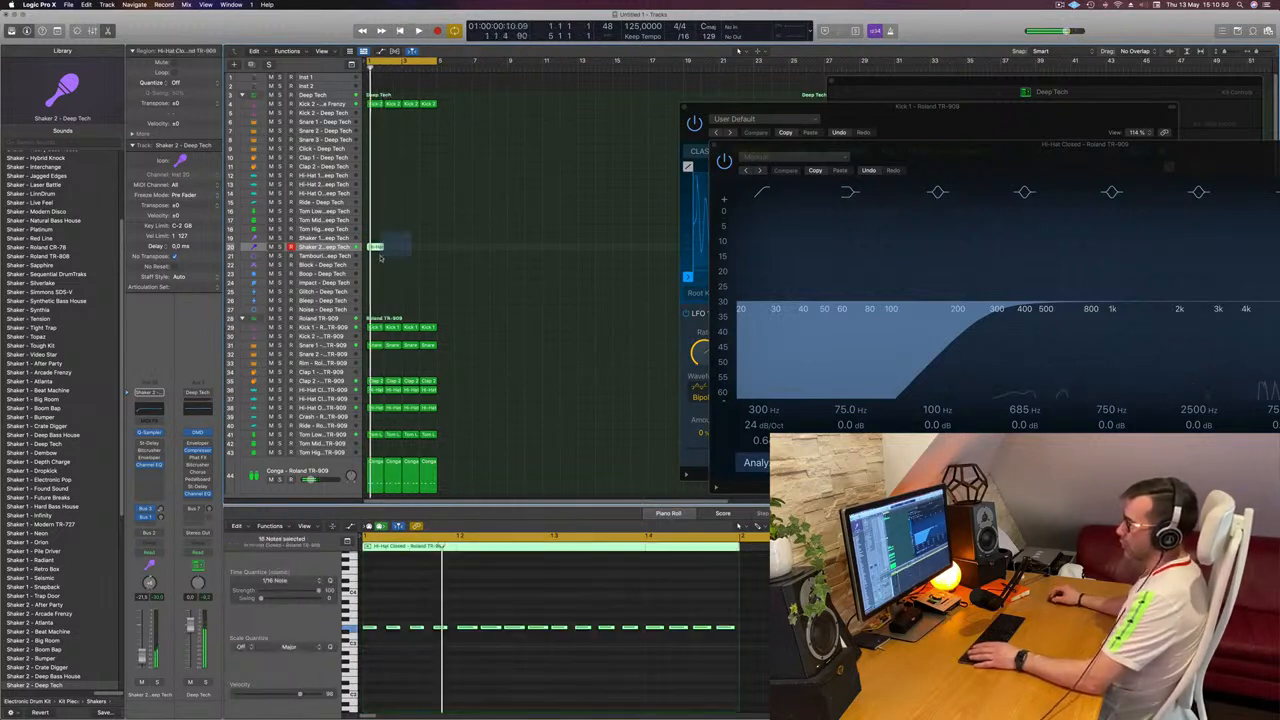
key(super+r)
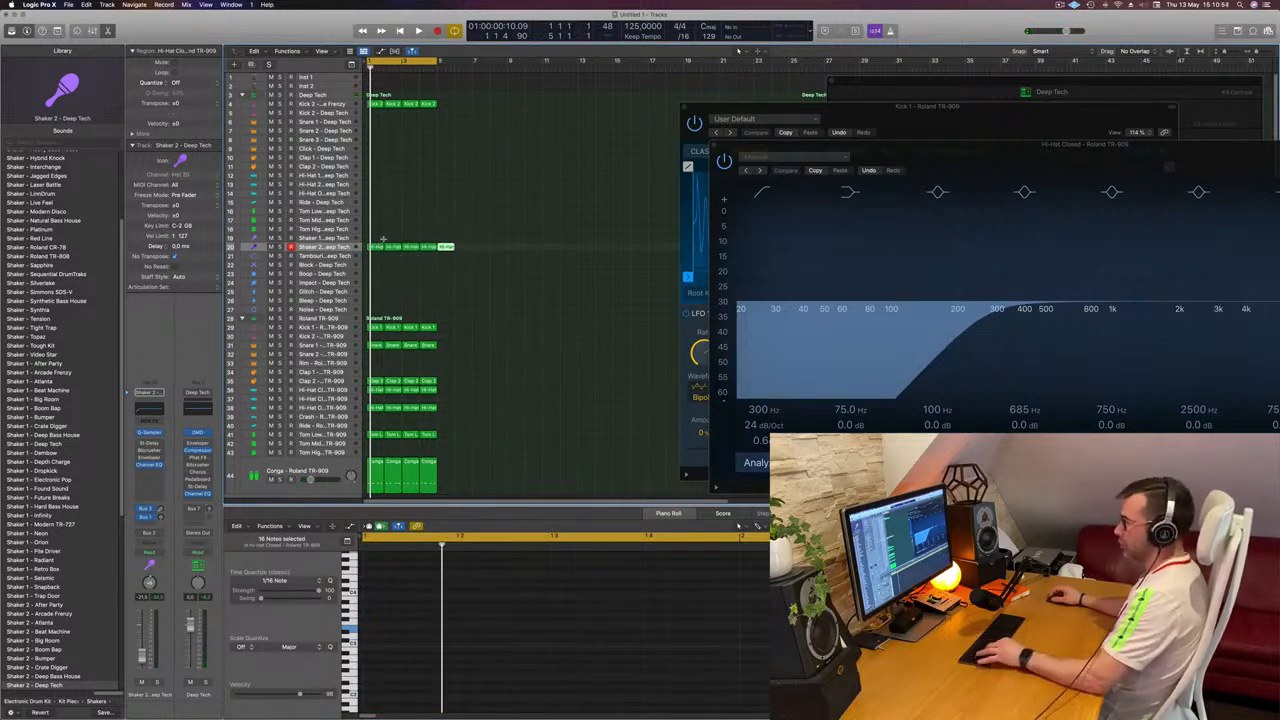
click(422, 223)
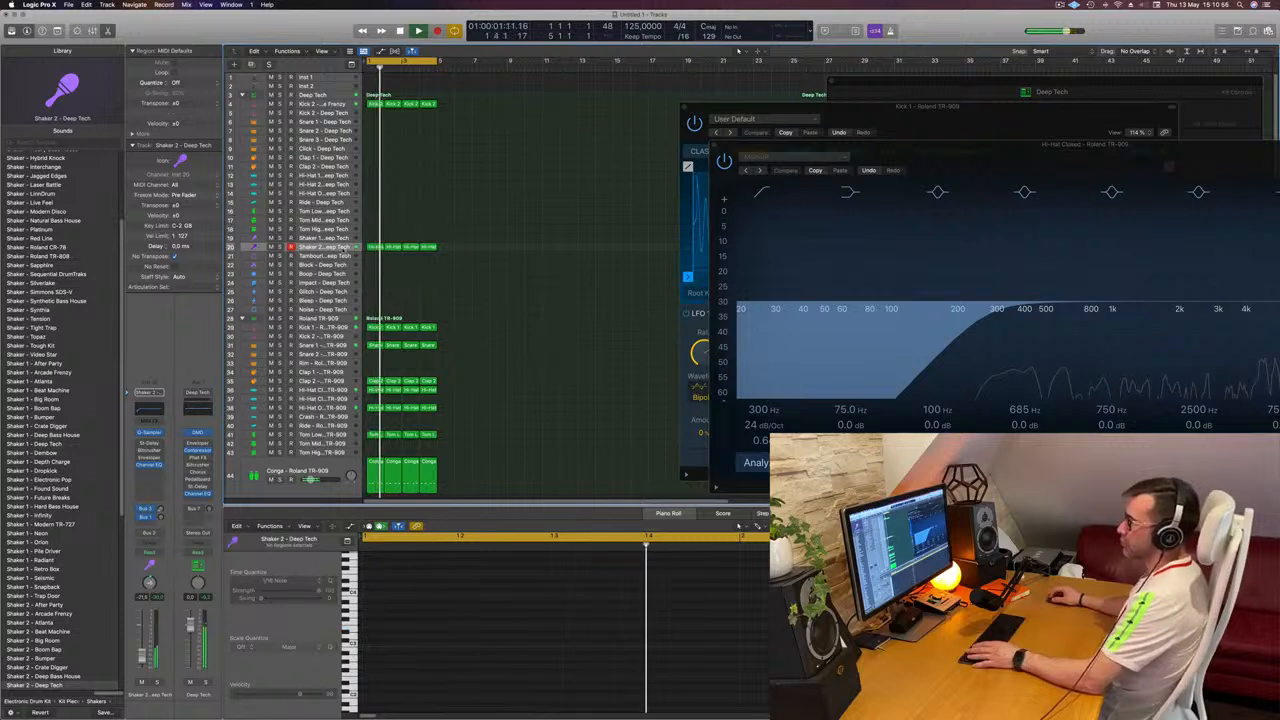
Select the Shaker 2 track, show the toolbar and enlarge the track with Track Zoom.
click(338, 247)
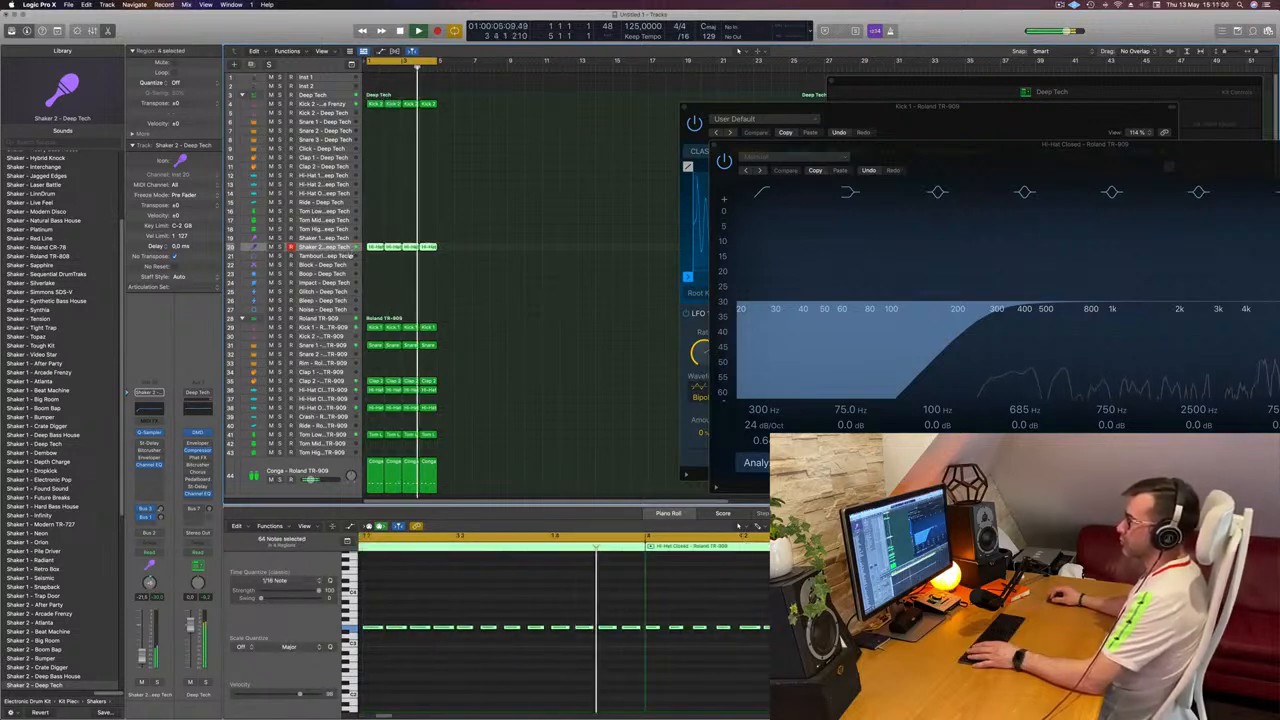
drag(352, 250, 351, 252)
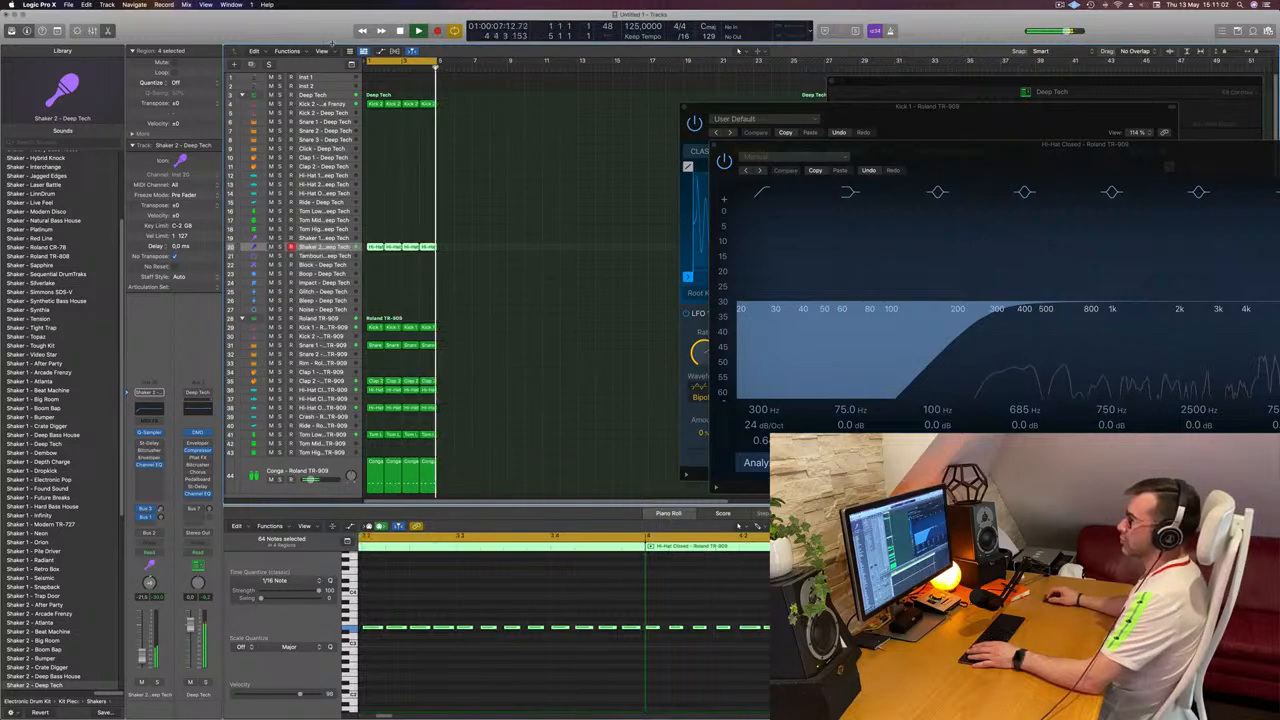
click(57, 31)
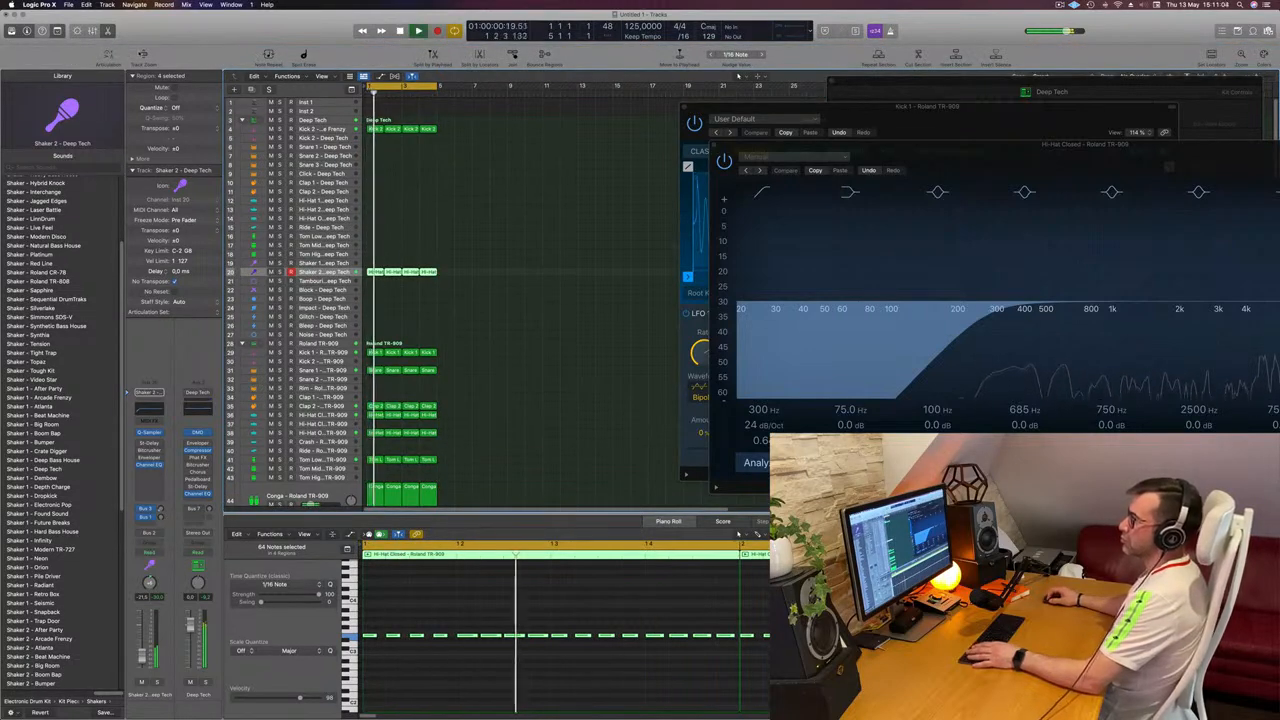
click(143, 55)
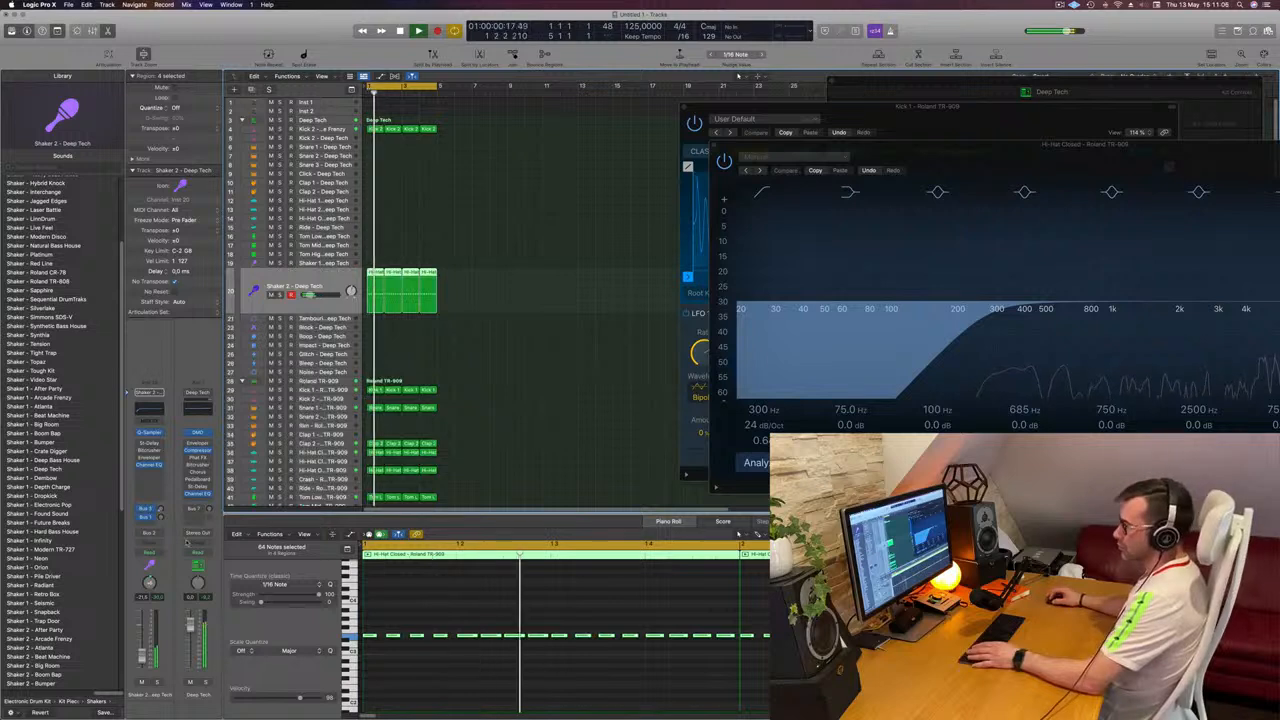
Solo the Shaker 2 track briefly, lower its volume to about -23.5 dB, and deselect its regions.
click(157, 682)
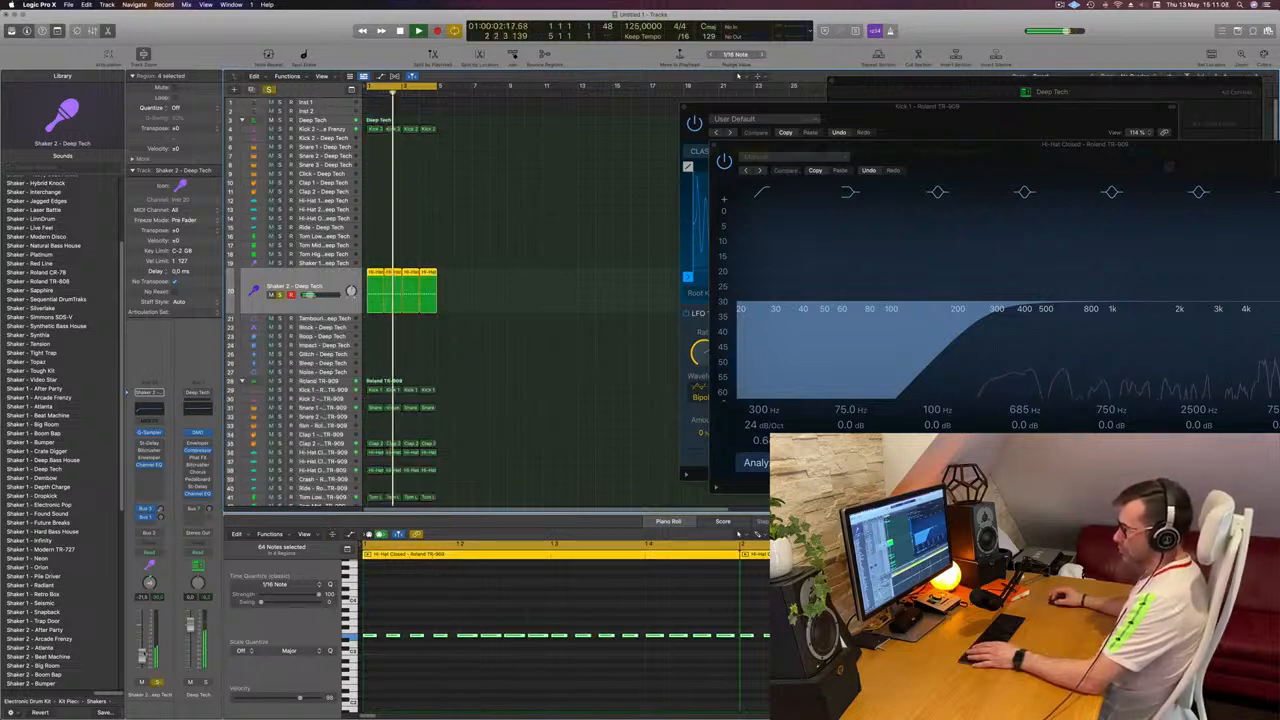
key(s)
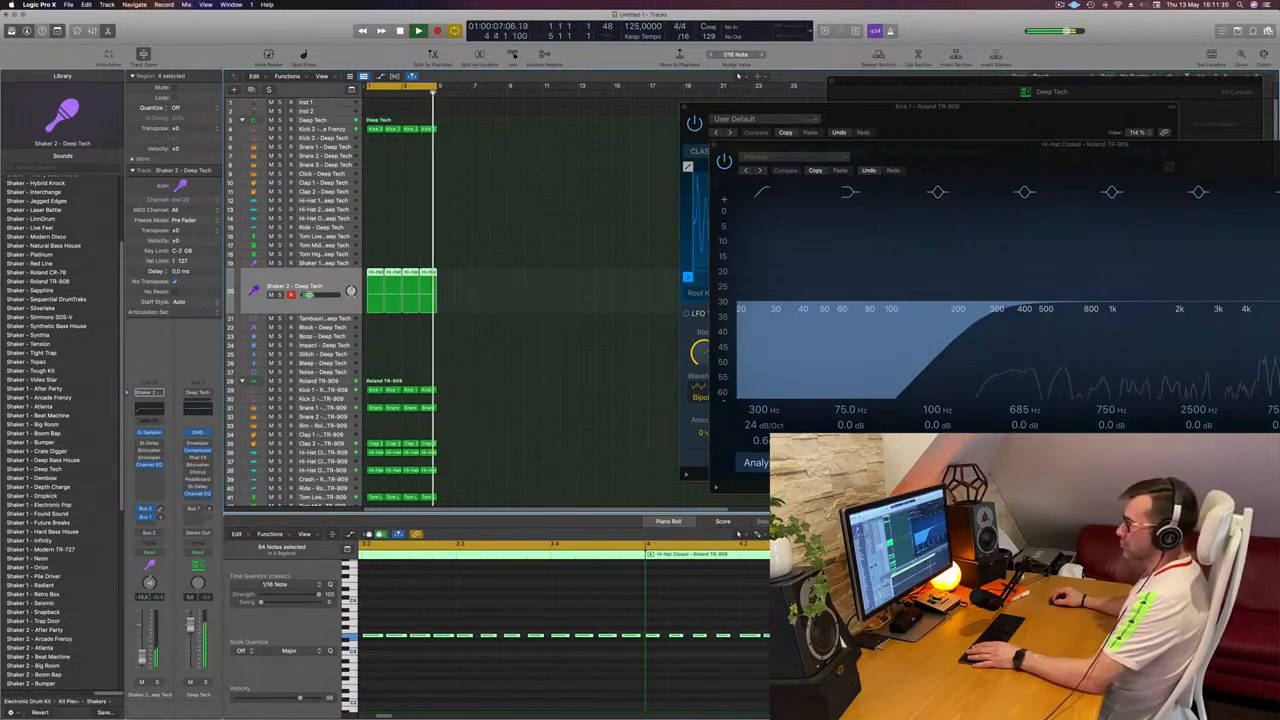
click(690, 313)
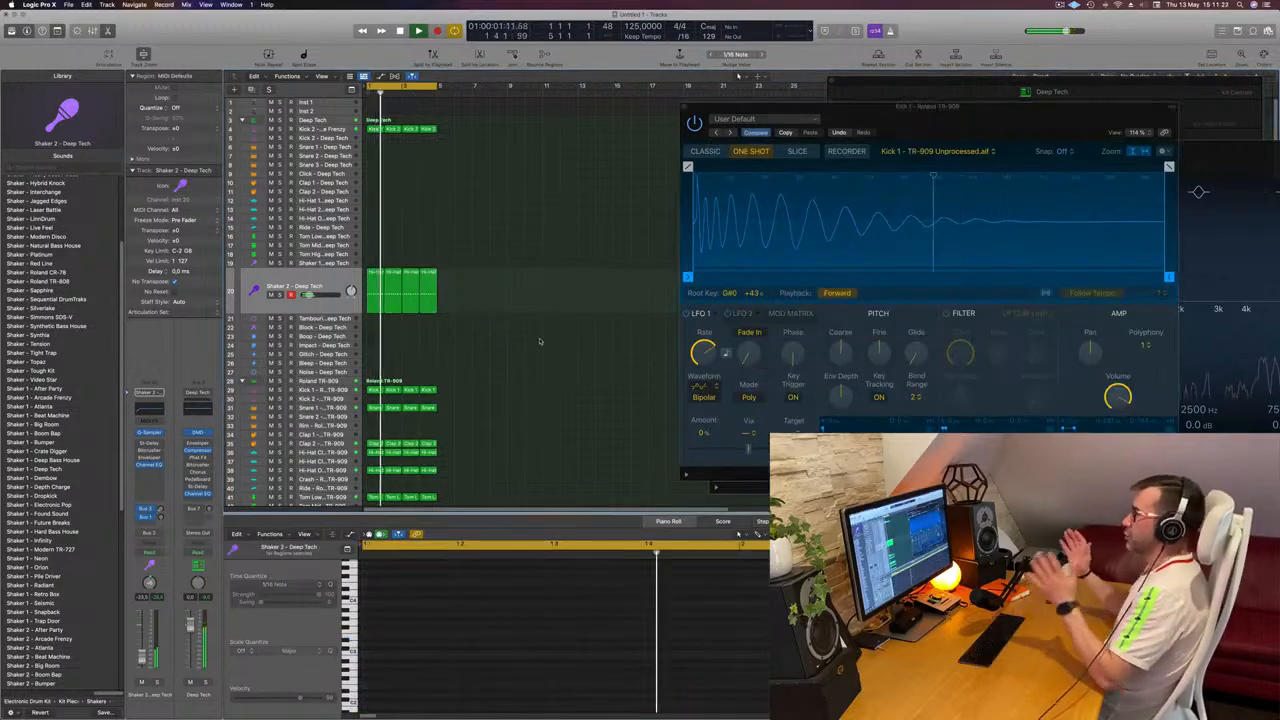